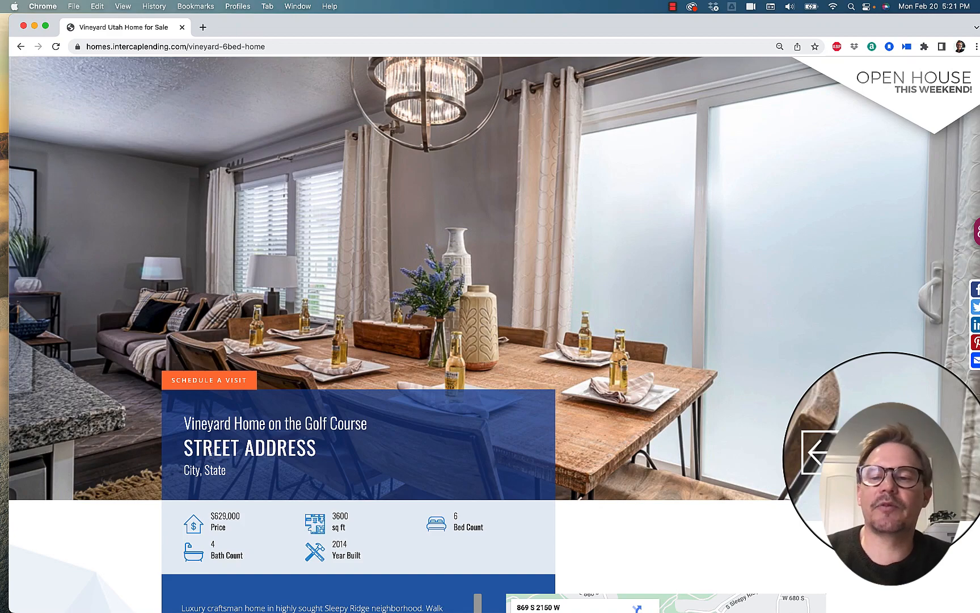
- Examine the Vineyard home's sample property page, including its key facts, description, tour links, map and contact form
scroll(729, 413, "down", 6)
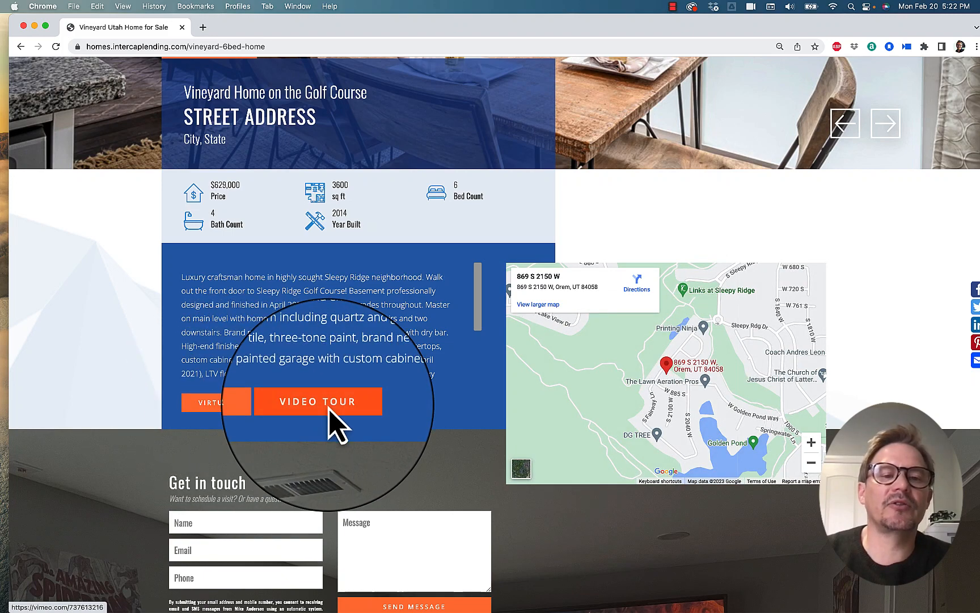
mouse_move(478, 281)
left_mouse_down()
mouse_move(480, 358)
mouse_move(490, 289)
left_mouse_up()
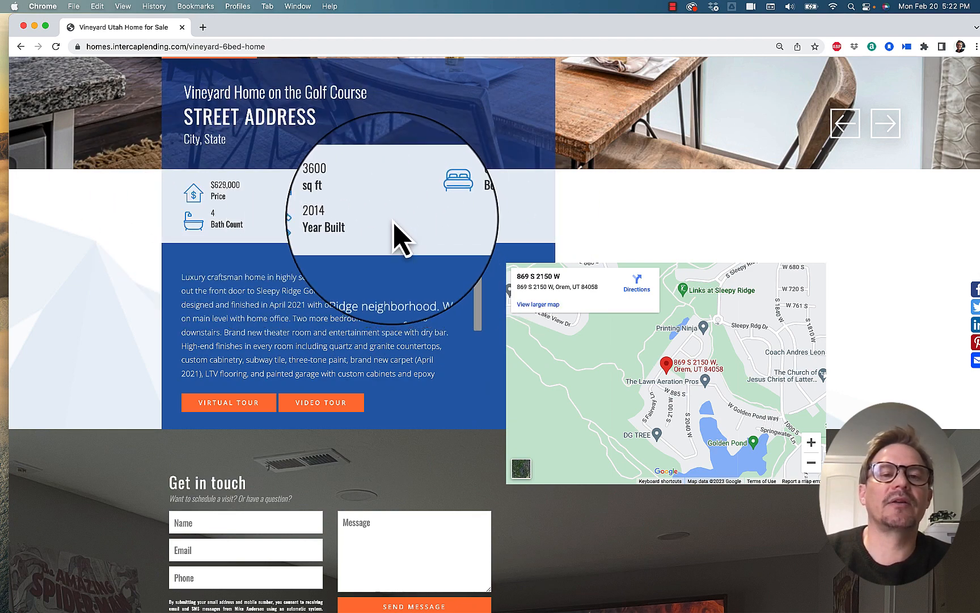
scroll(397, 236, "up", 3)
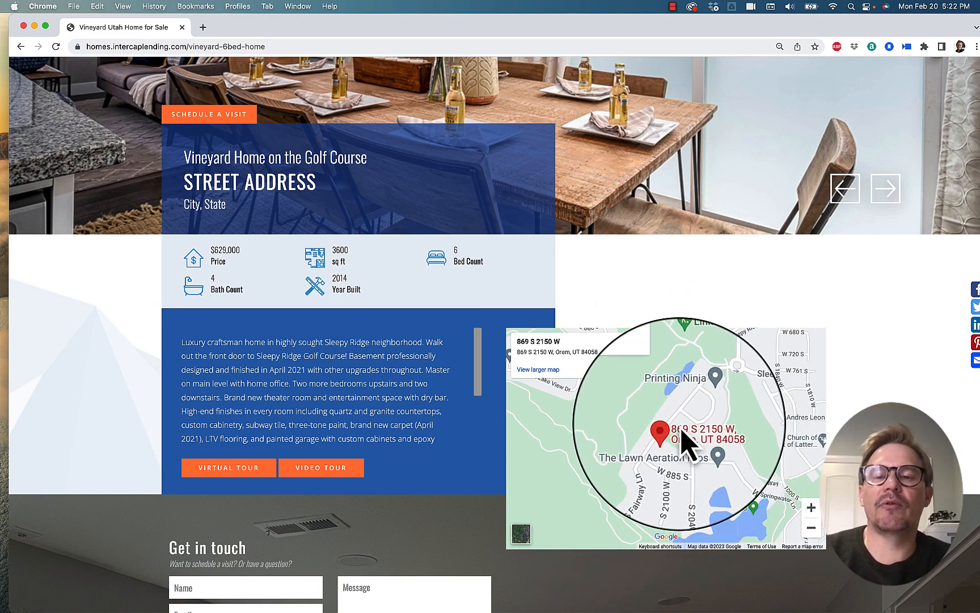
scroll(684, 439, "down", 5)
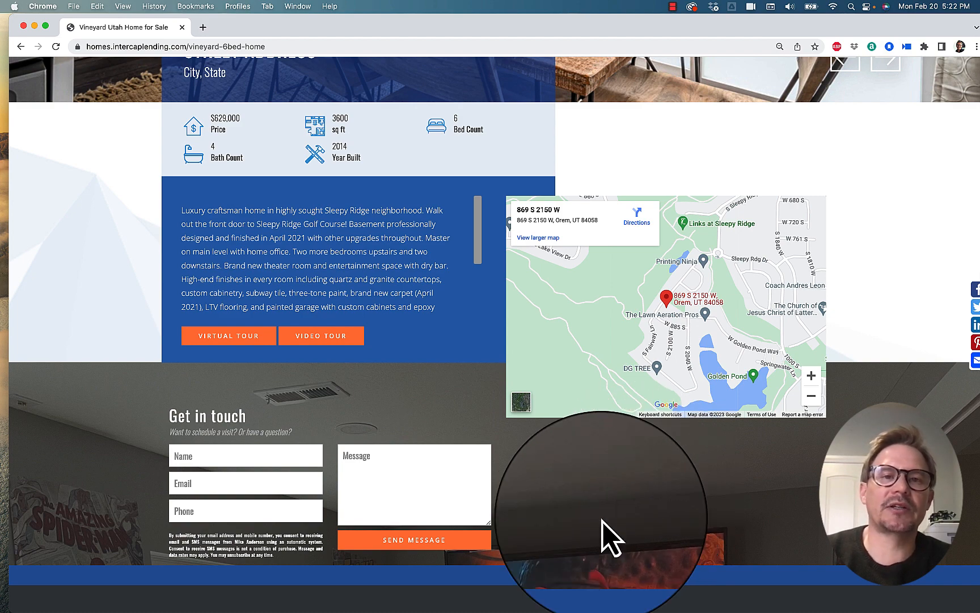
scroll(623, 459, "down", 1)
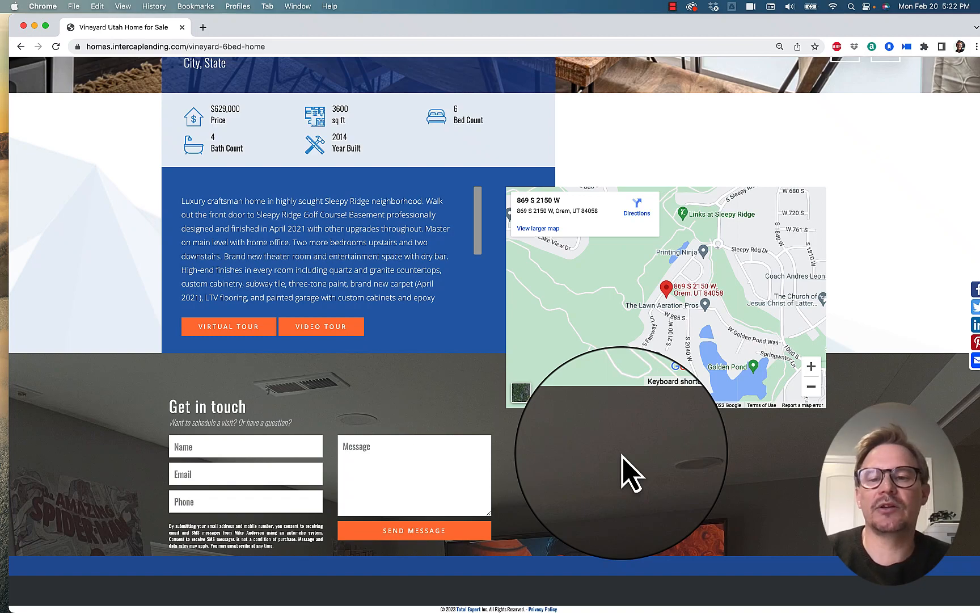
scroll(629, 471, "up", 10)
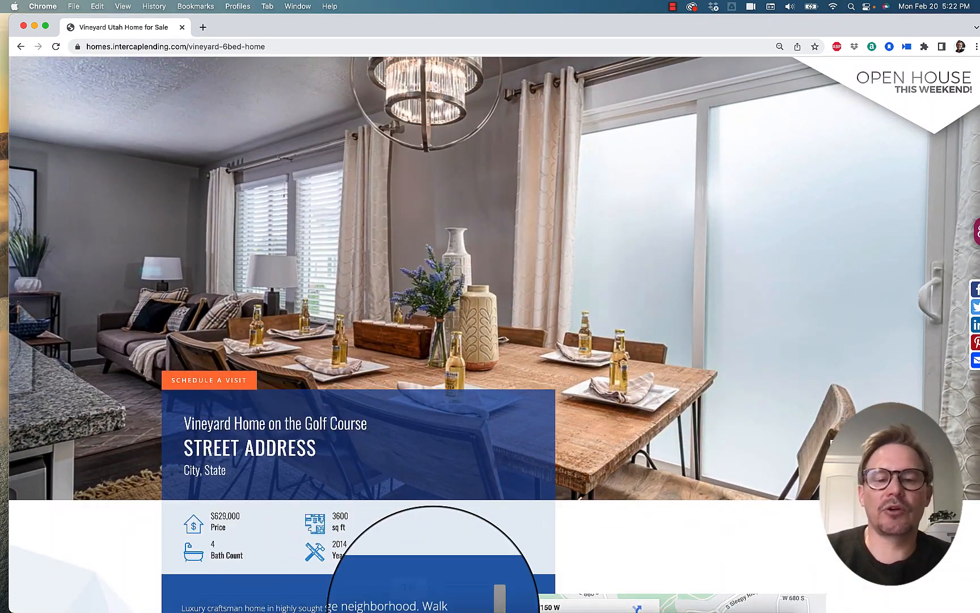
- Switch to TotalExpert in Safari and open the list of Single Property Sites under Web Marketing
mouse_move(433, 611)
left_click(713, 592)
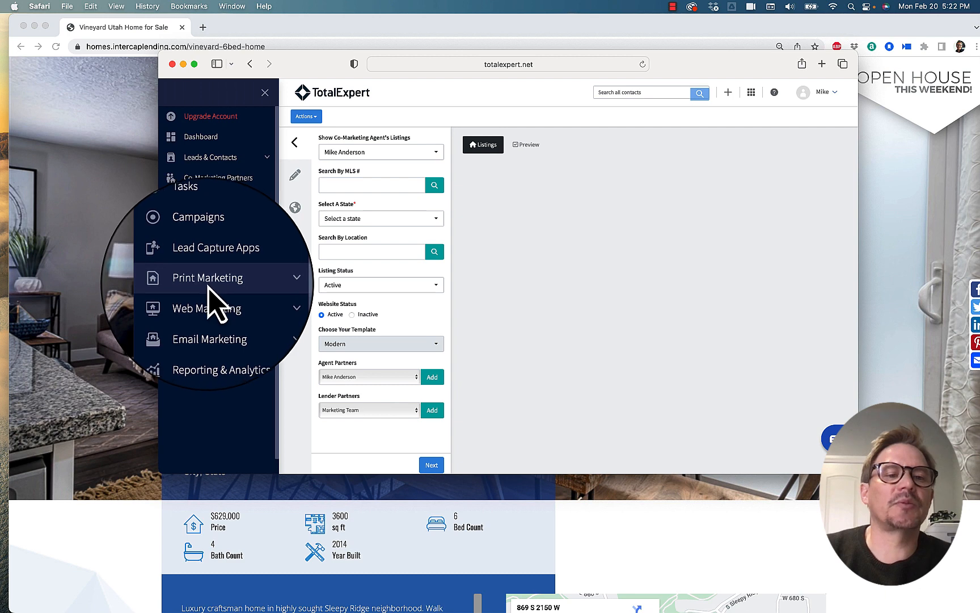
left_click(226, 304)
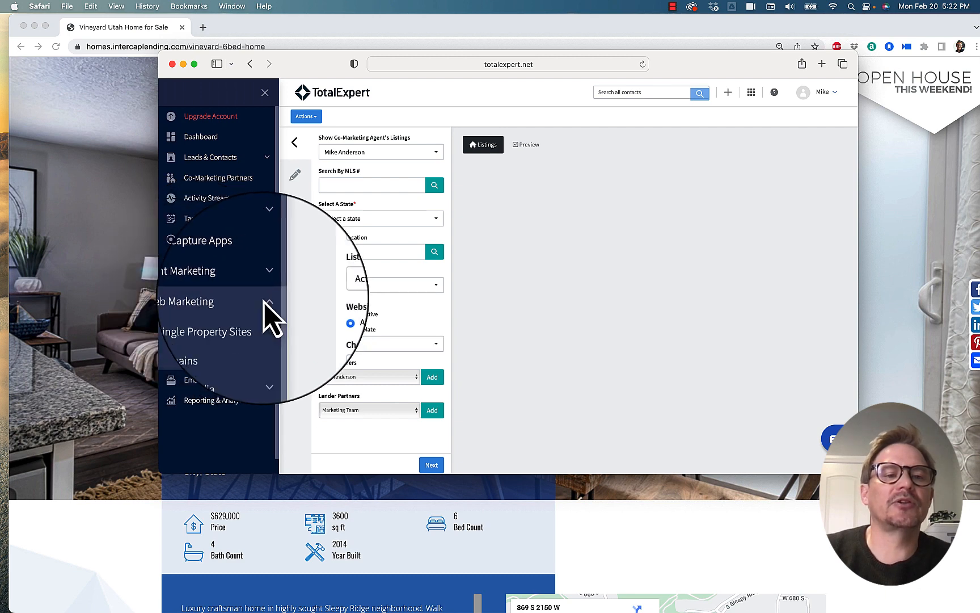
left_click(234, 324)
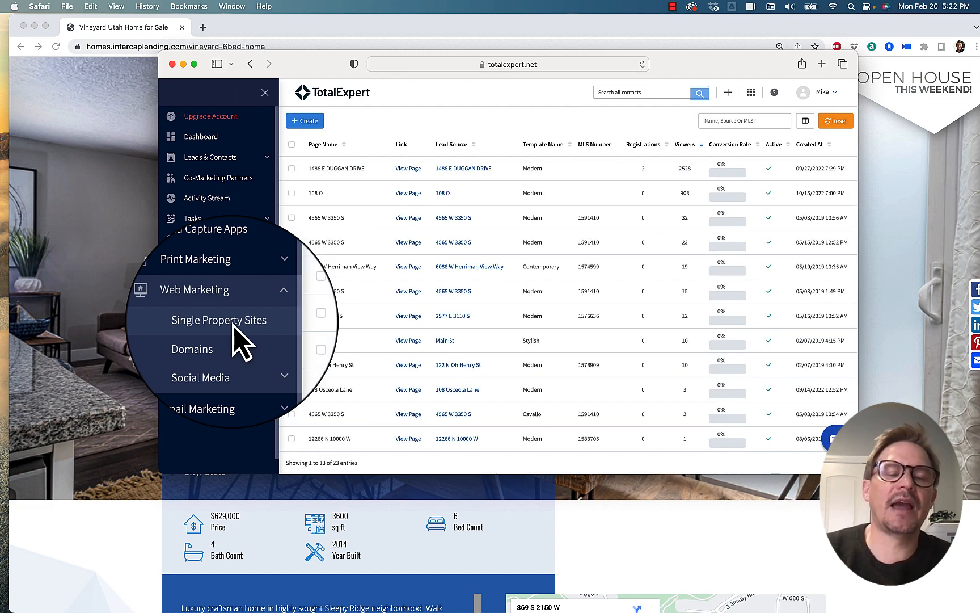
left_click_drag(330, 64, 307, 53)
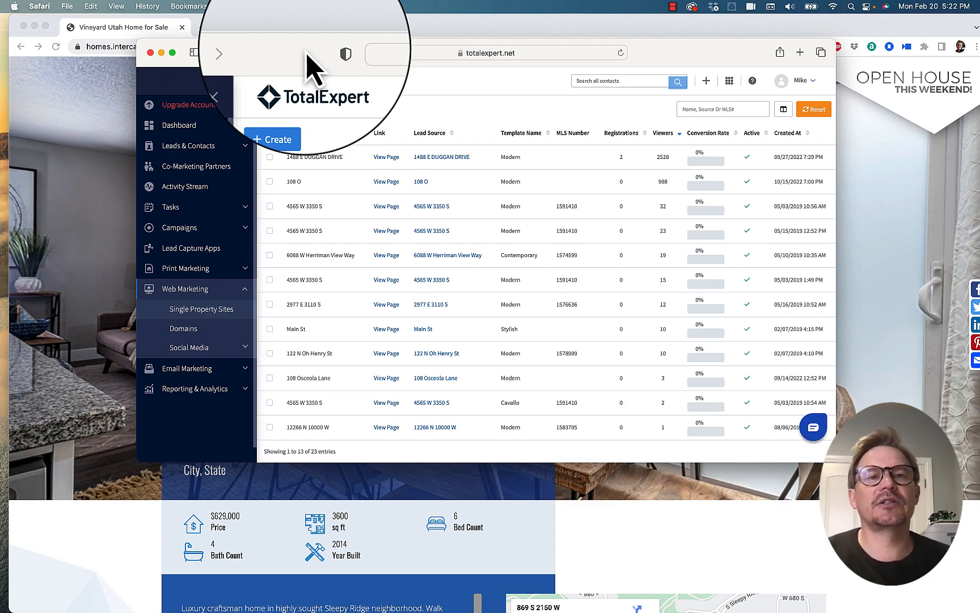
left_click_drag(306, 54, 325, 55)
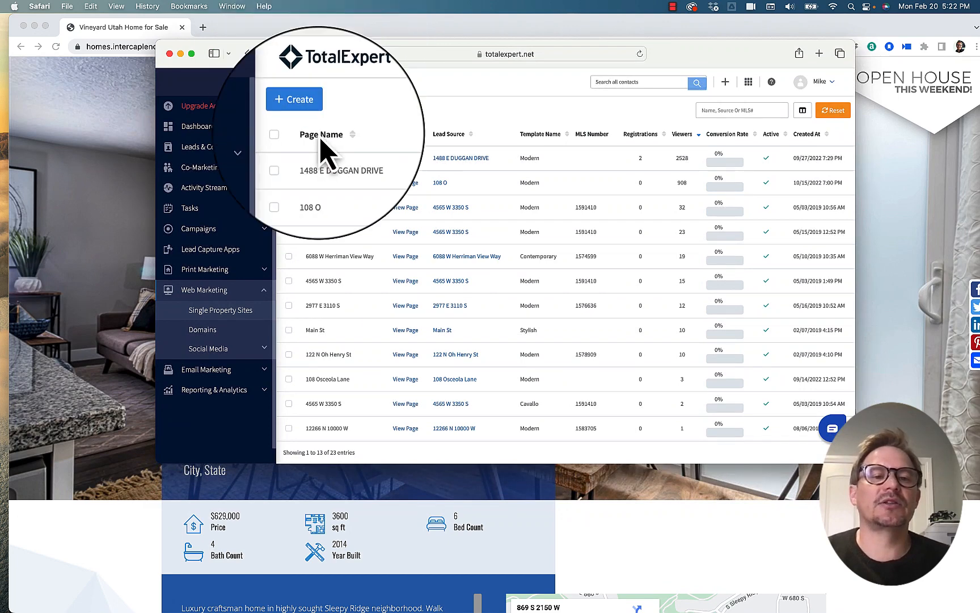
left_click(341, 29)
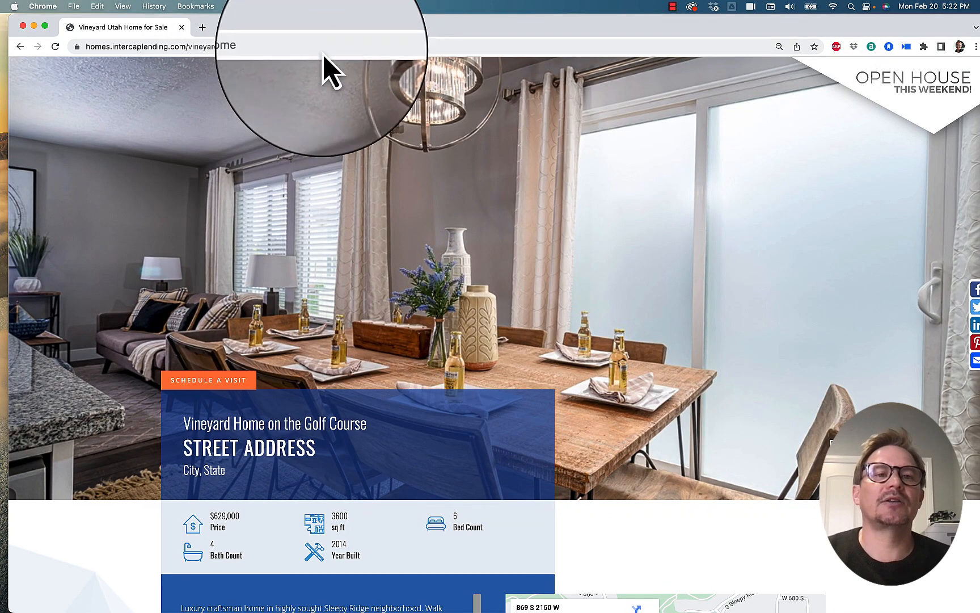
mouse_move(765, 610)
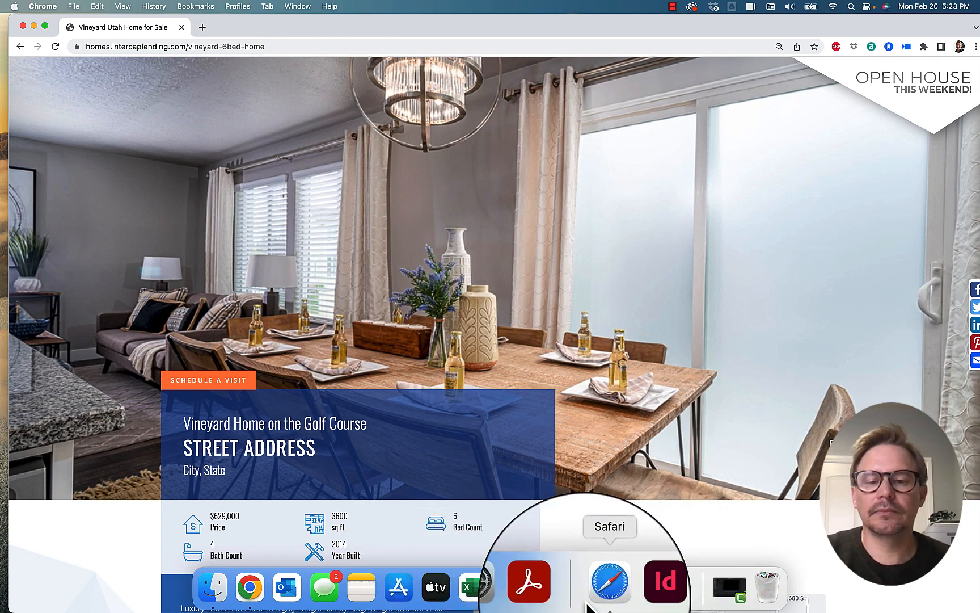
left_click(608, 596)
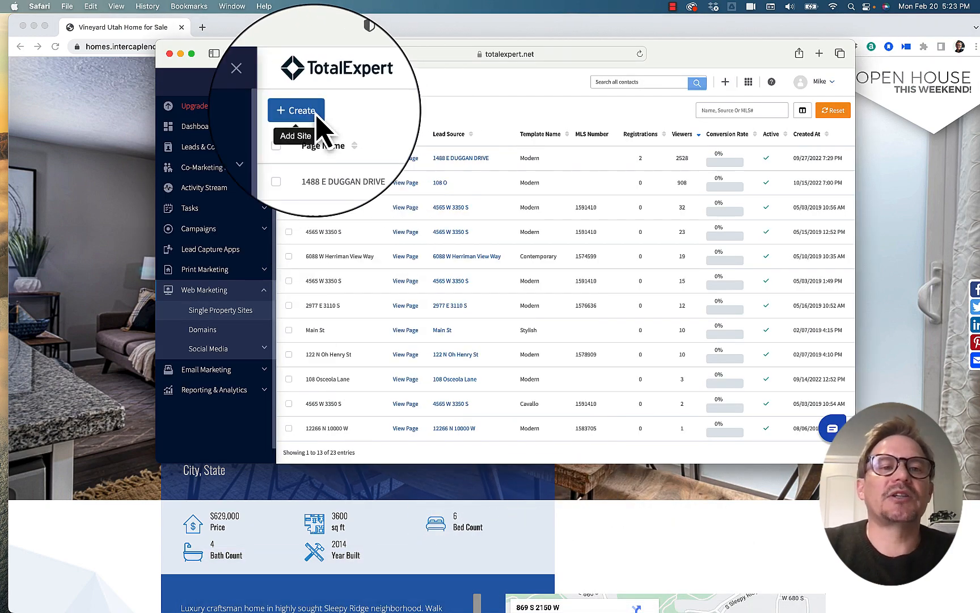
- Create a new single property site with the Modern template and add the preselected agent partner
left_click(298, 109)
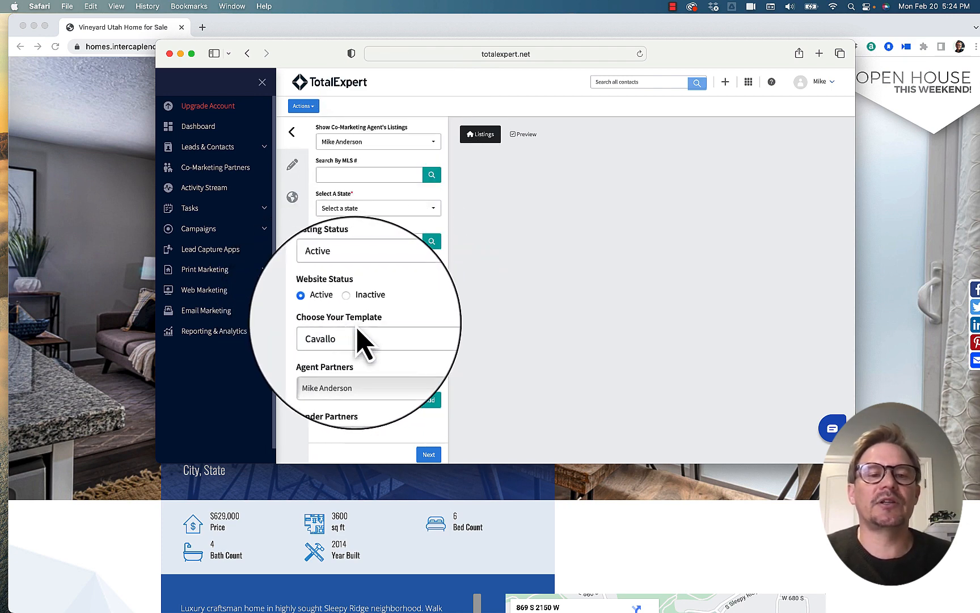
left_click(389, 335)
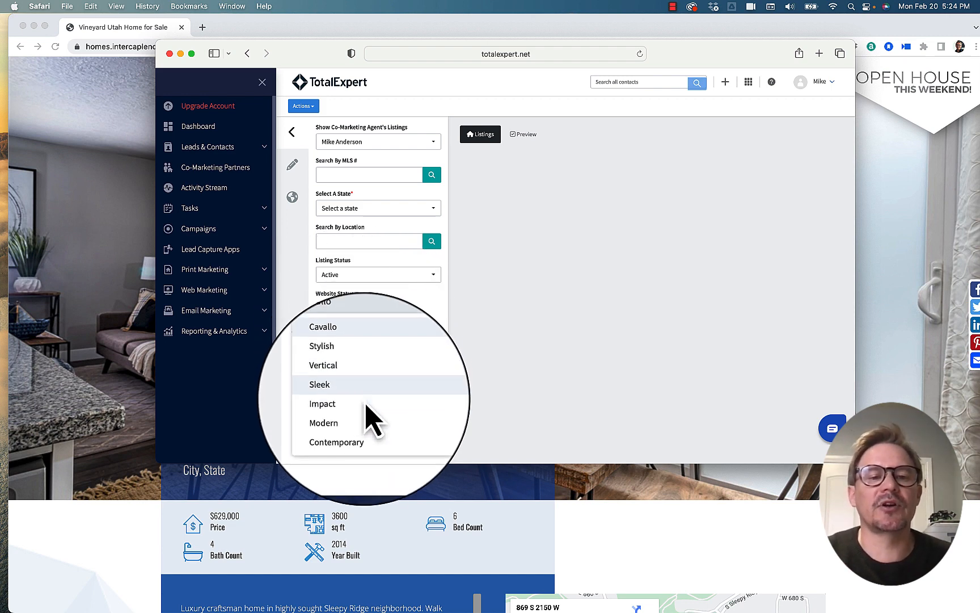
left_click(351, 420)
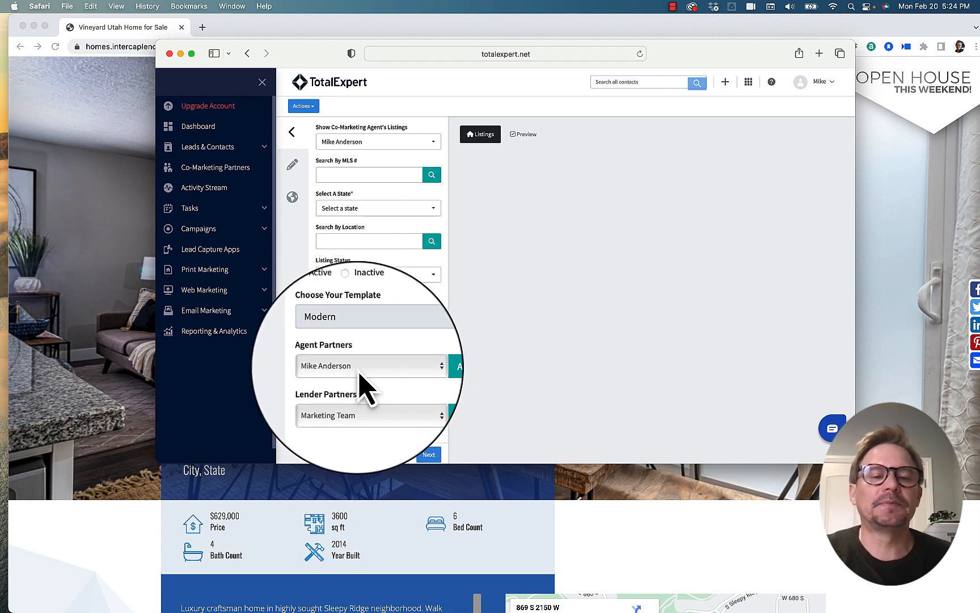
left_click(429, 366)
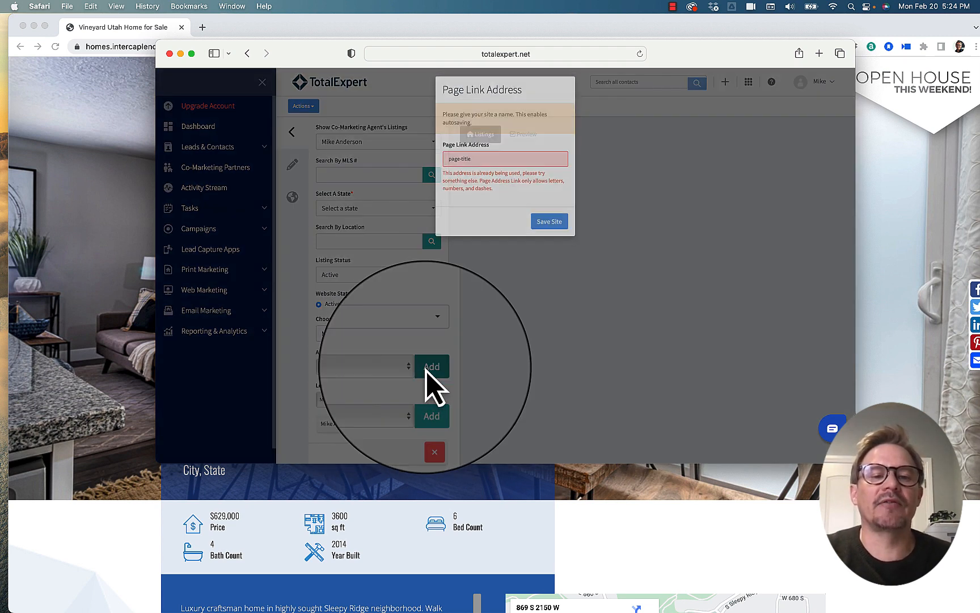
- Make the page link address unique by adding 34536457 to page-title, and save the site
left_click(483, 168)
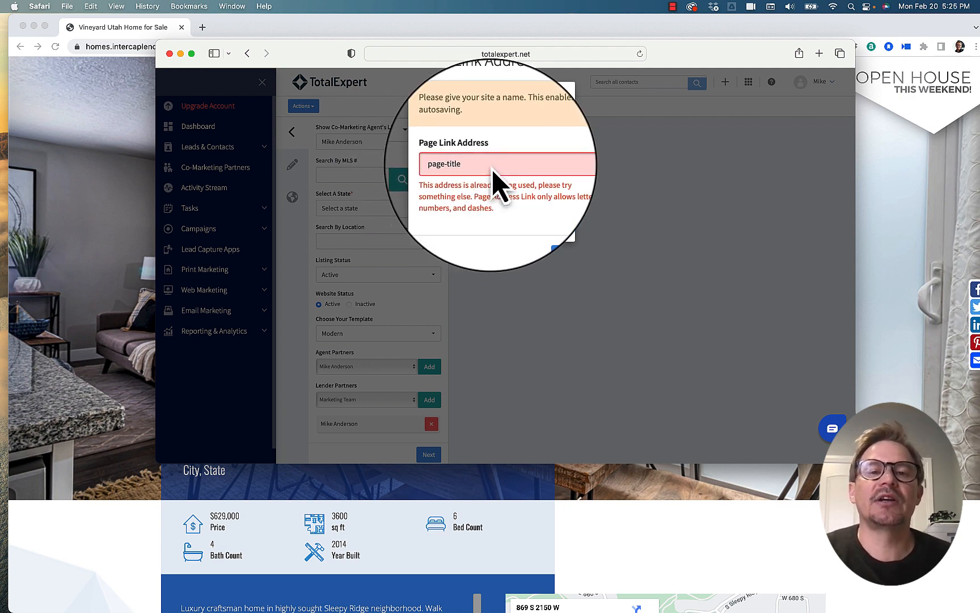
type("34536457")
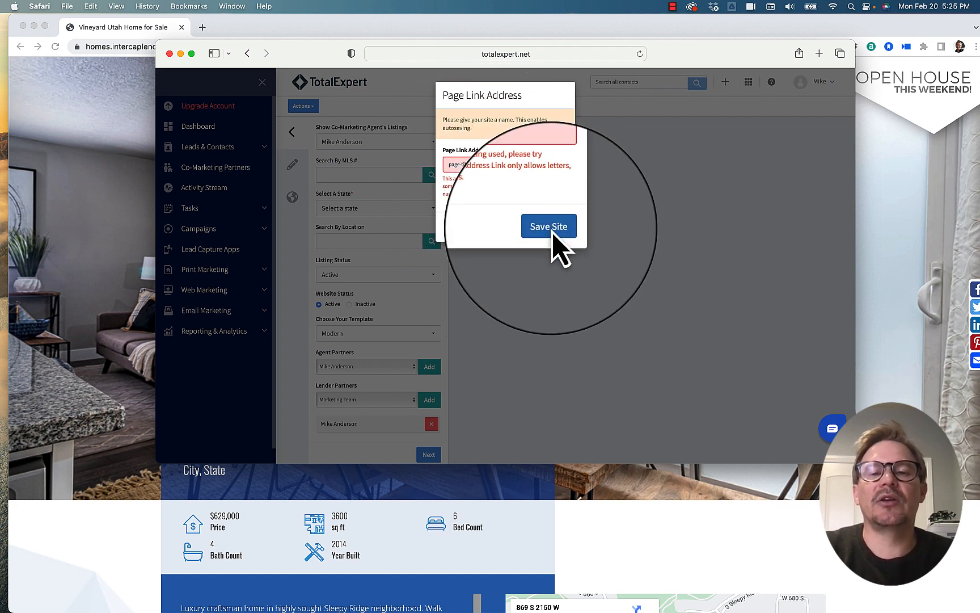
left_click(553, 231)
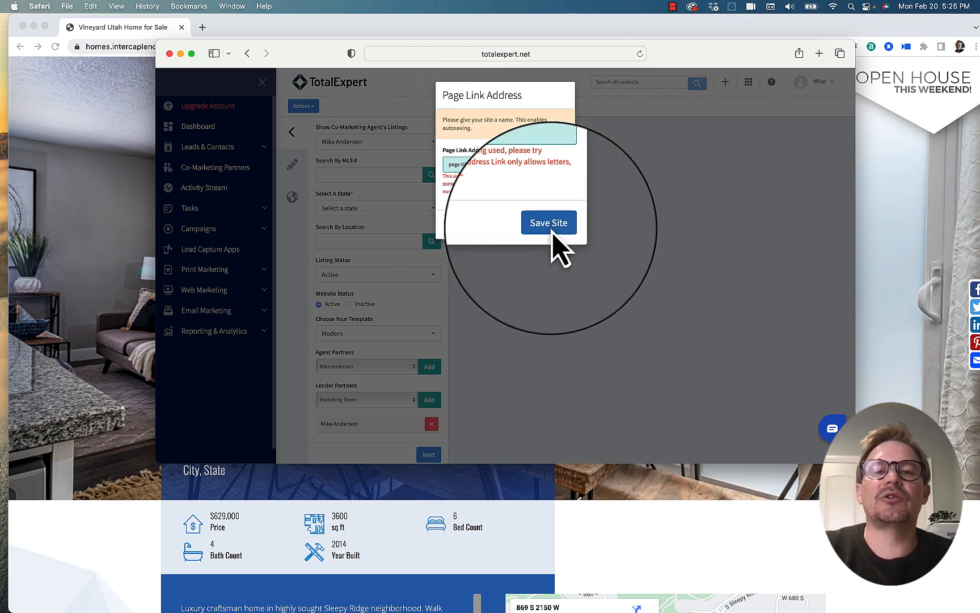
left_click(549, 226)
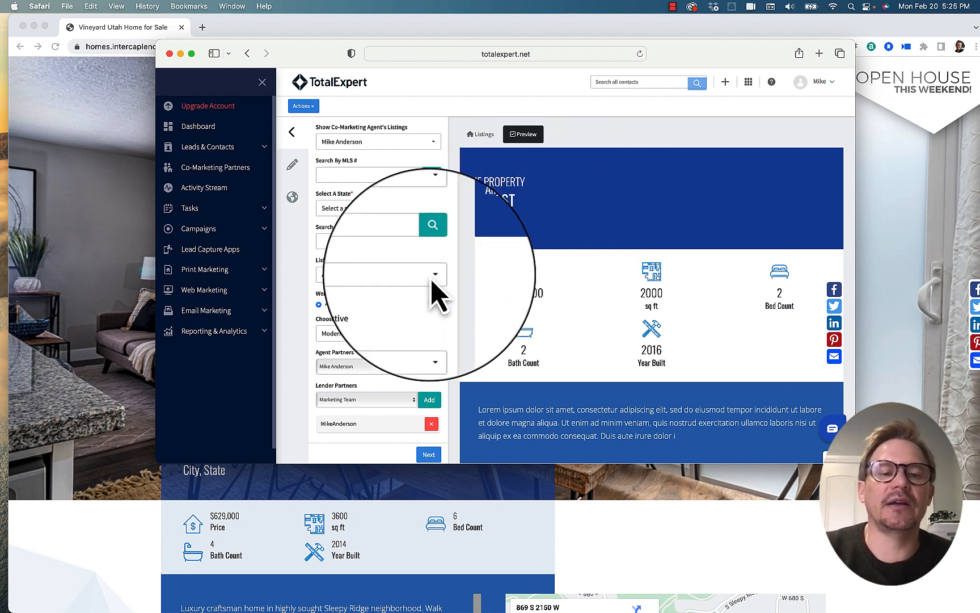
- Add Marketing Team as a lender partner on the new site
scroll(401, 381, "down", 1)
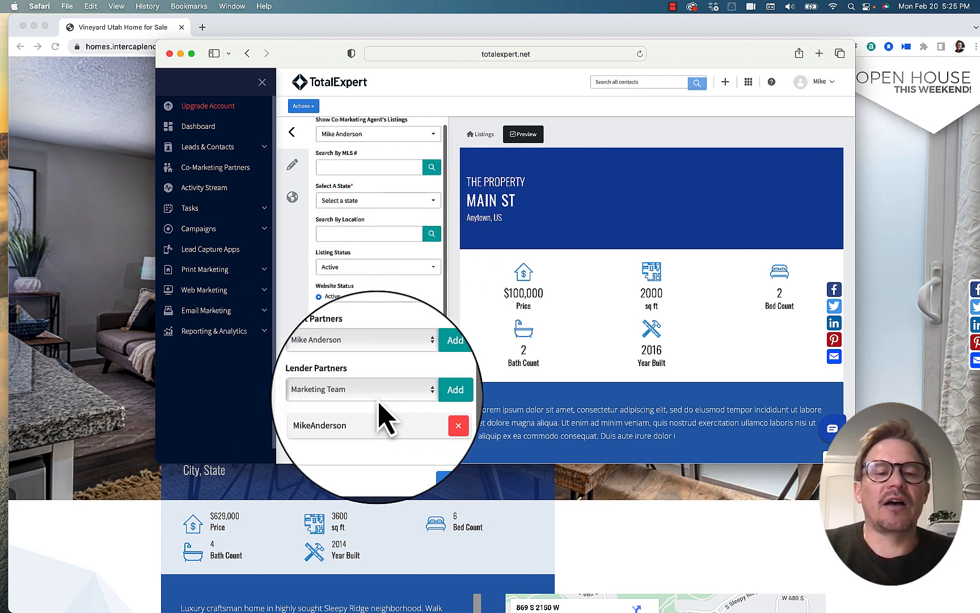
left_click(431, 396)
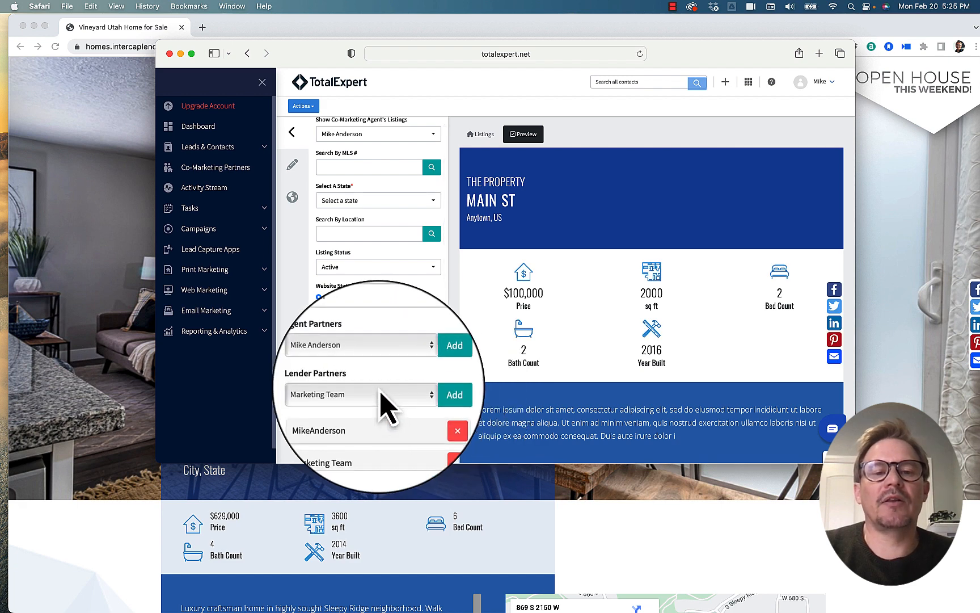
scroll(383, 405, "down", 2)
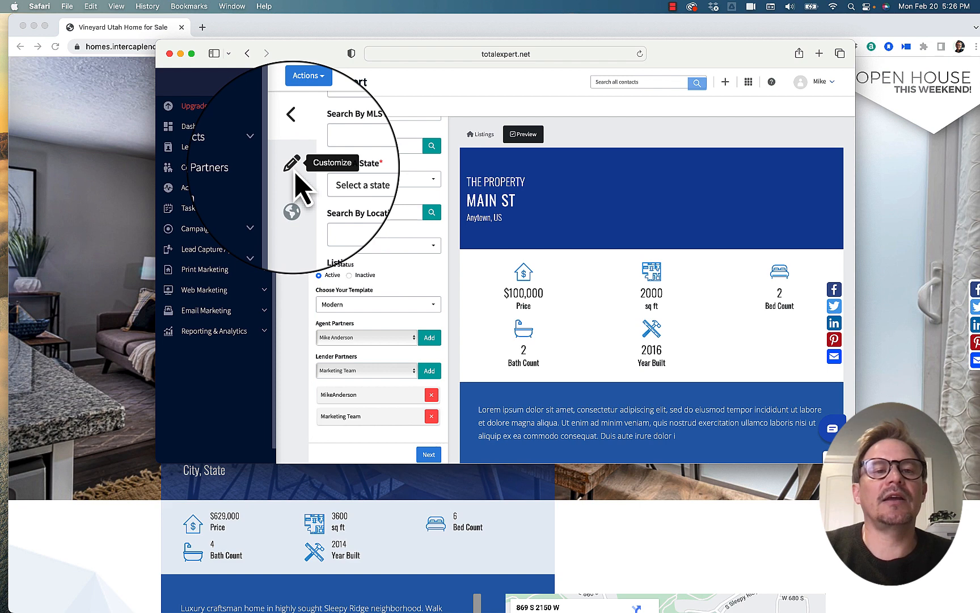
- Go to the site's customization settings and set its banner to Open House Weekend
left_click(295, 173)
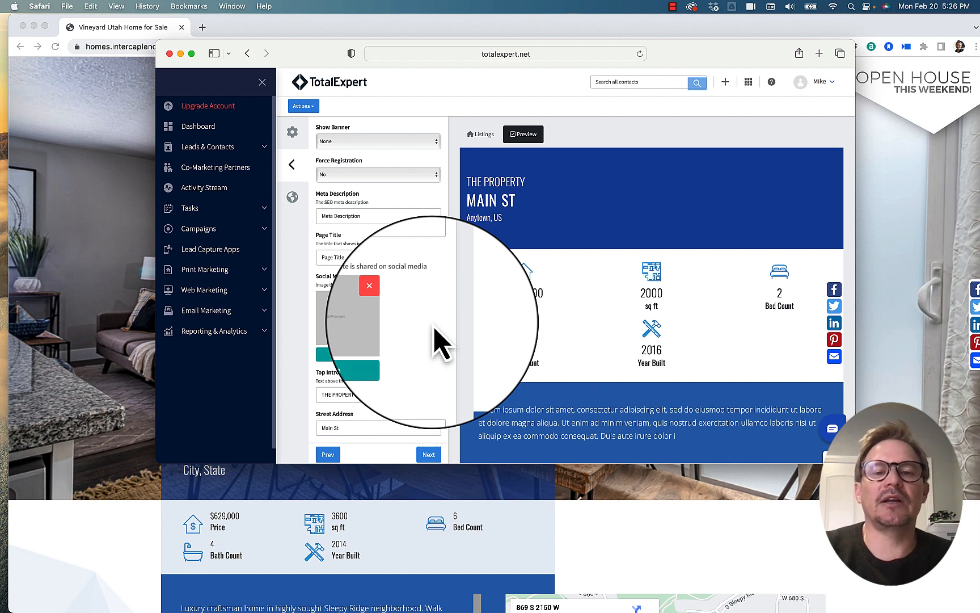
left_click(393, 148)
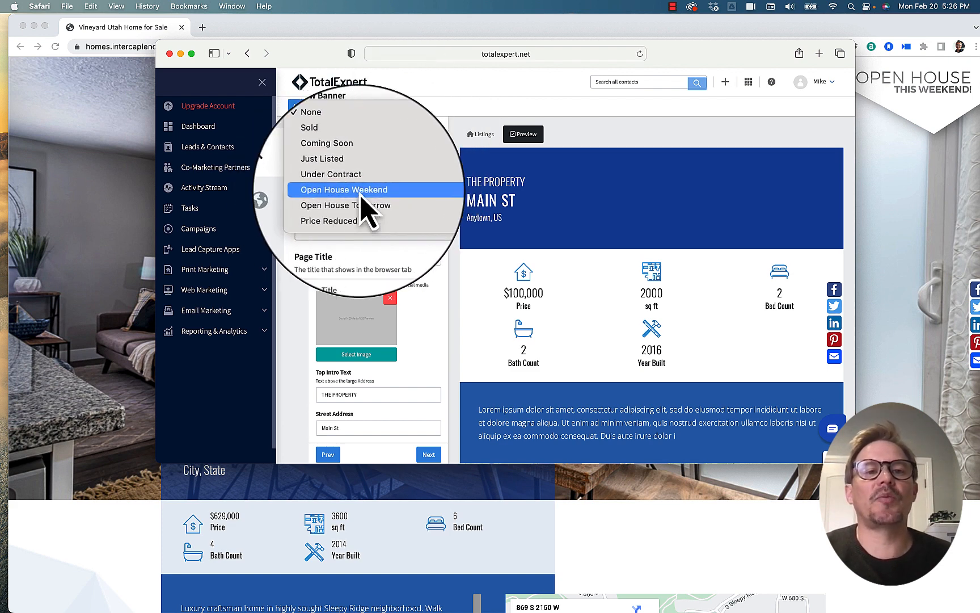
left_click(380, 194)
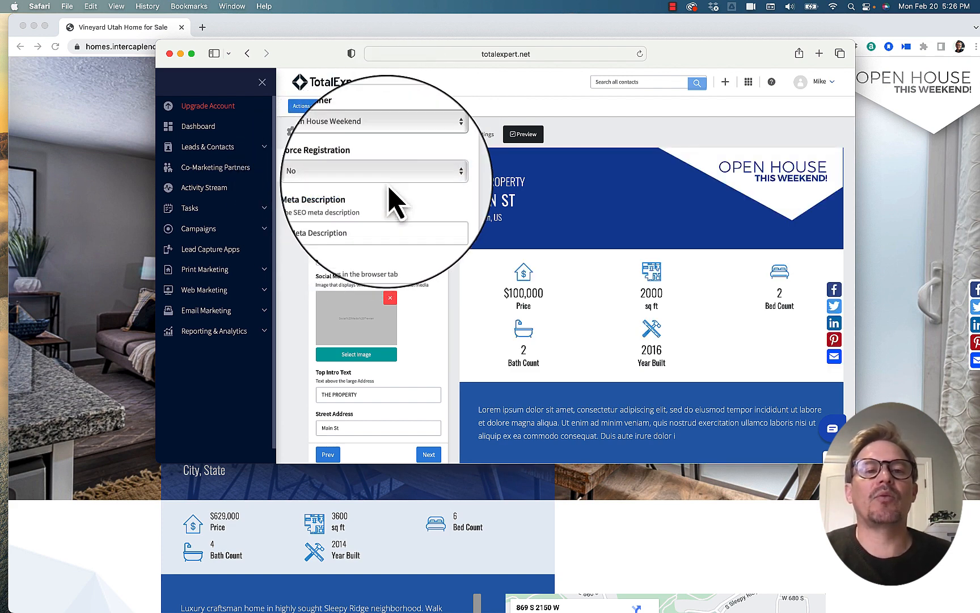
left_click(410, 143)
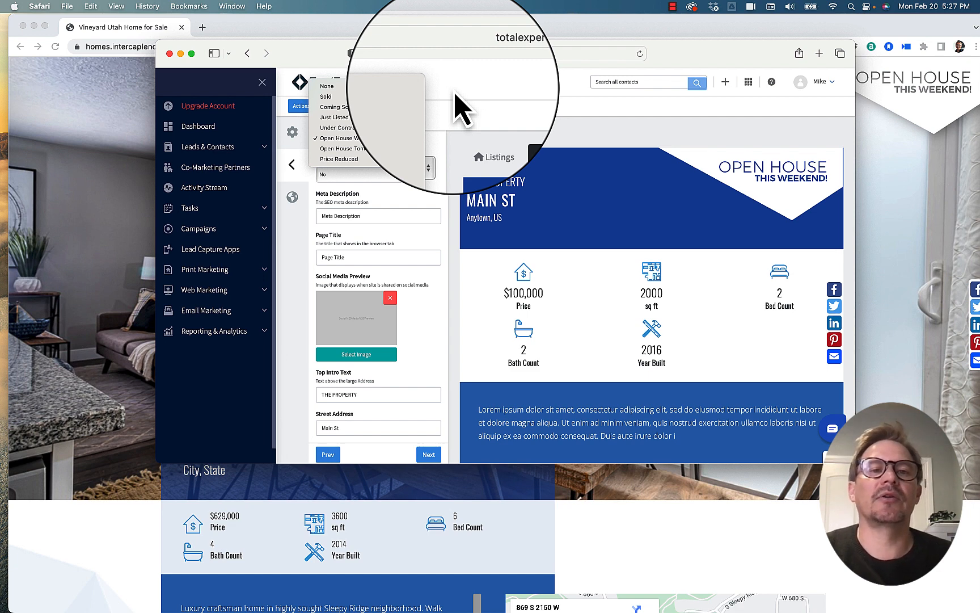
left_click(457, 114)
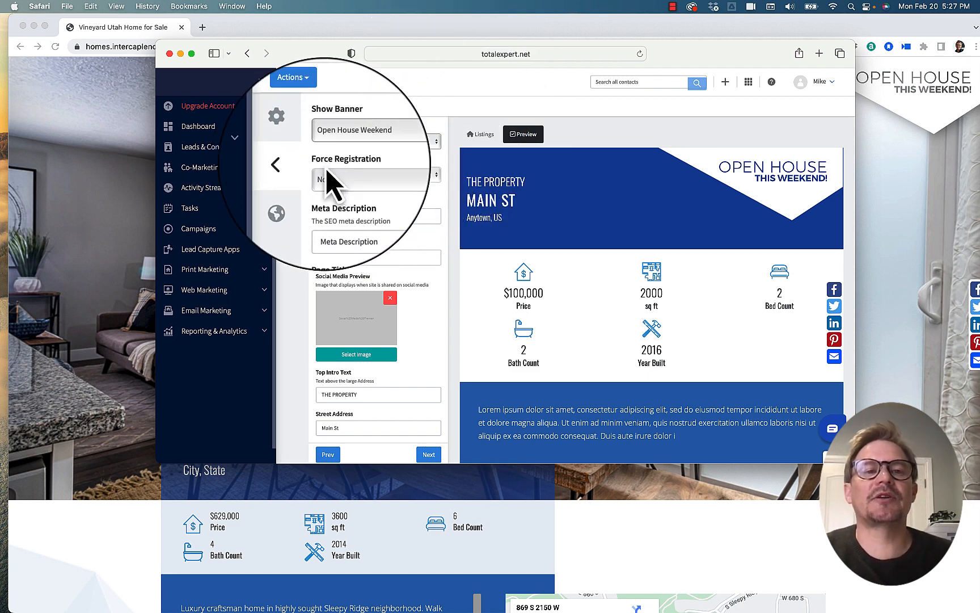
left_click(375, 179)
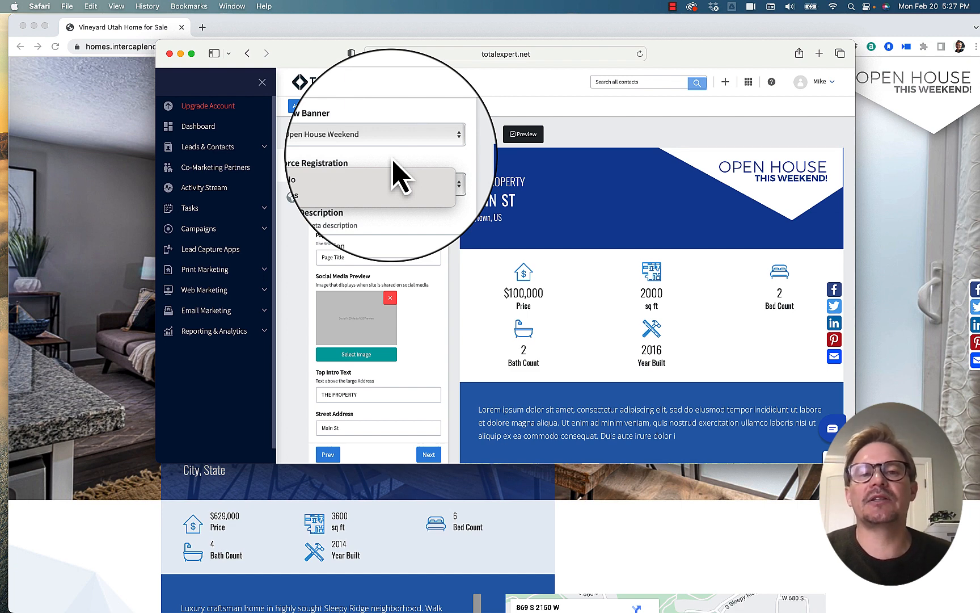
left_click(394, 161)
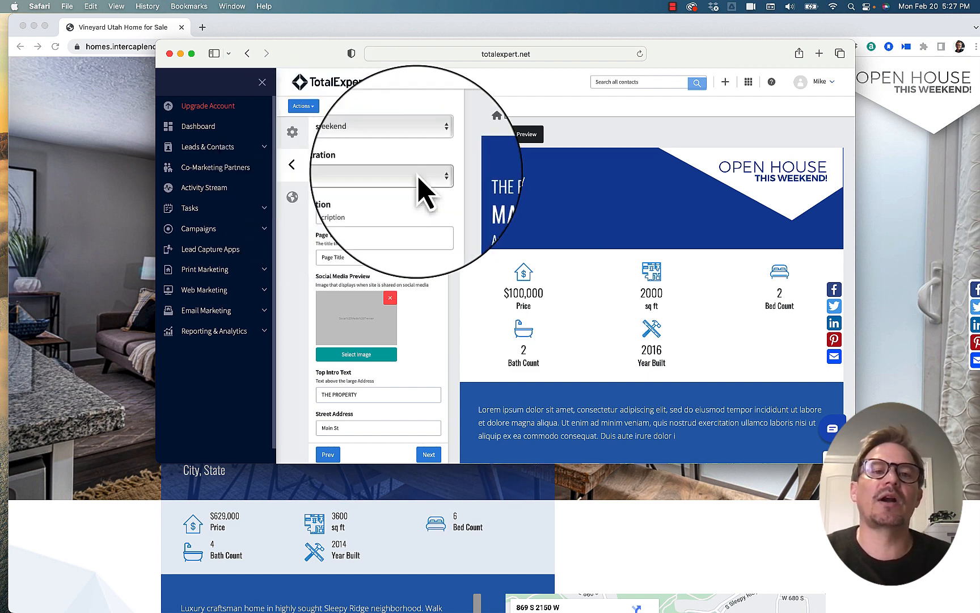
- Set the site's meta description to Open House Weekend
scroll(380, 221, "down", 2)
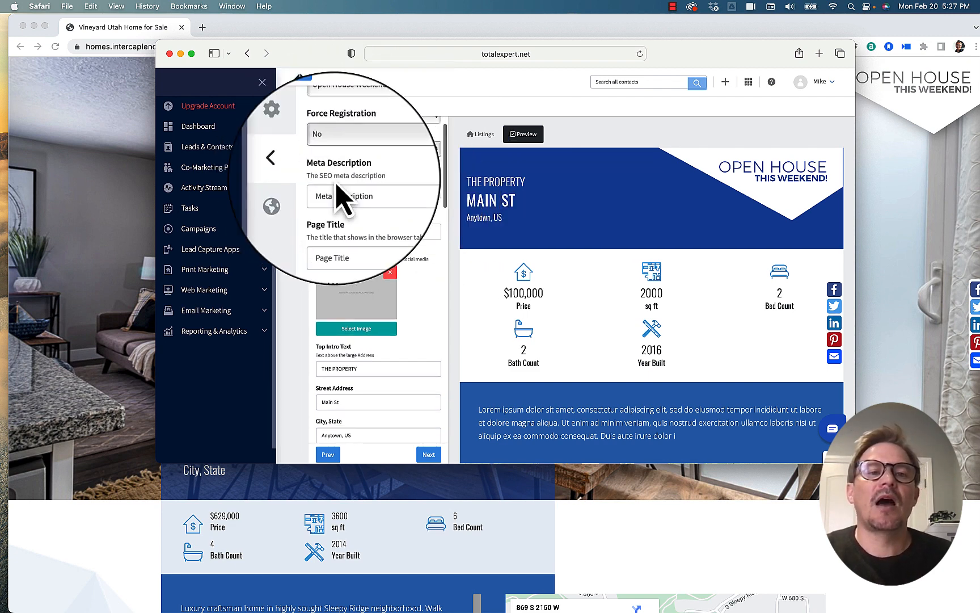
double_click(375, 196)
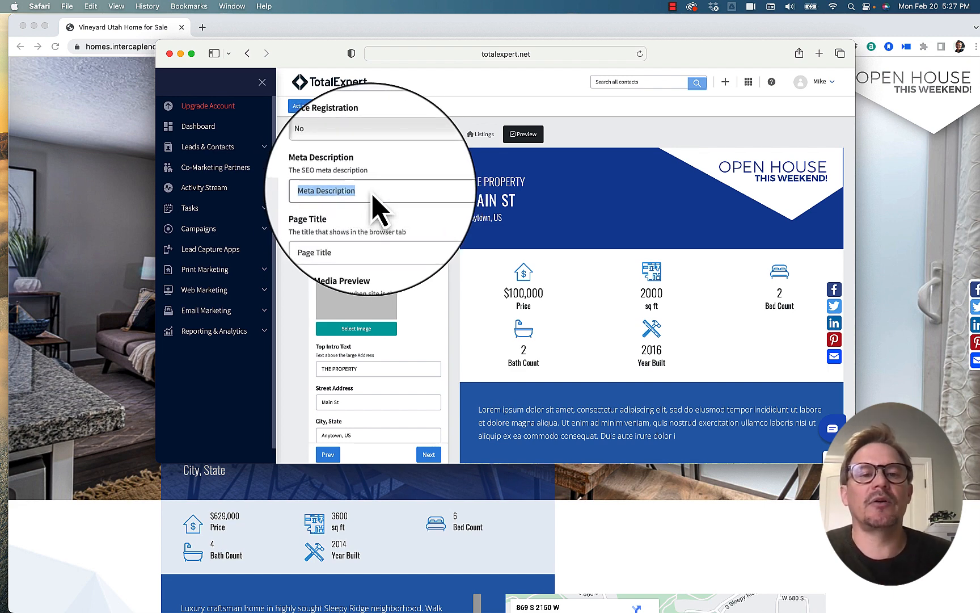
type("Open ")
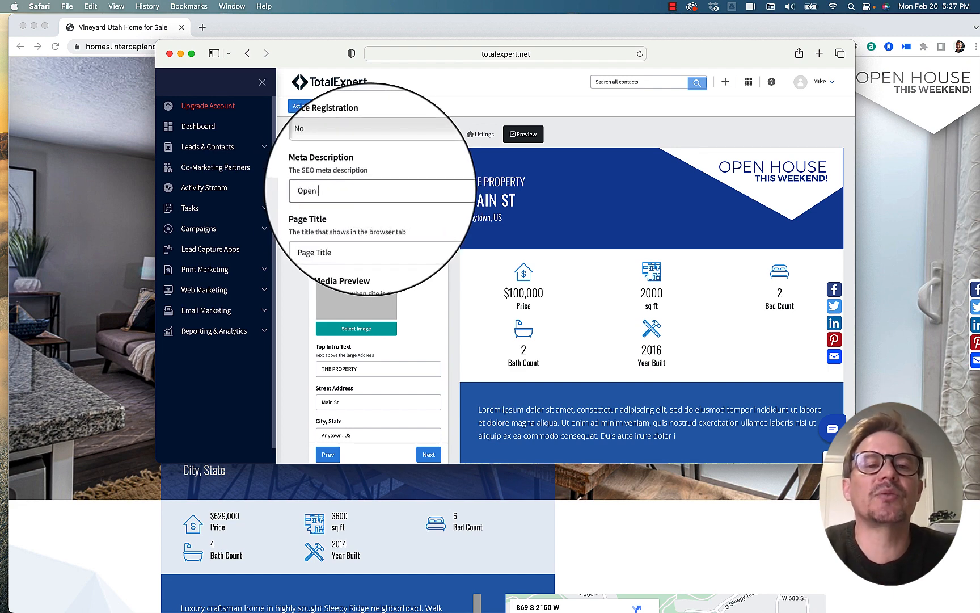
type("House Weekend")
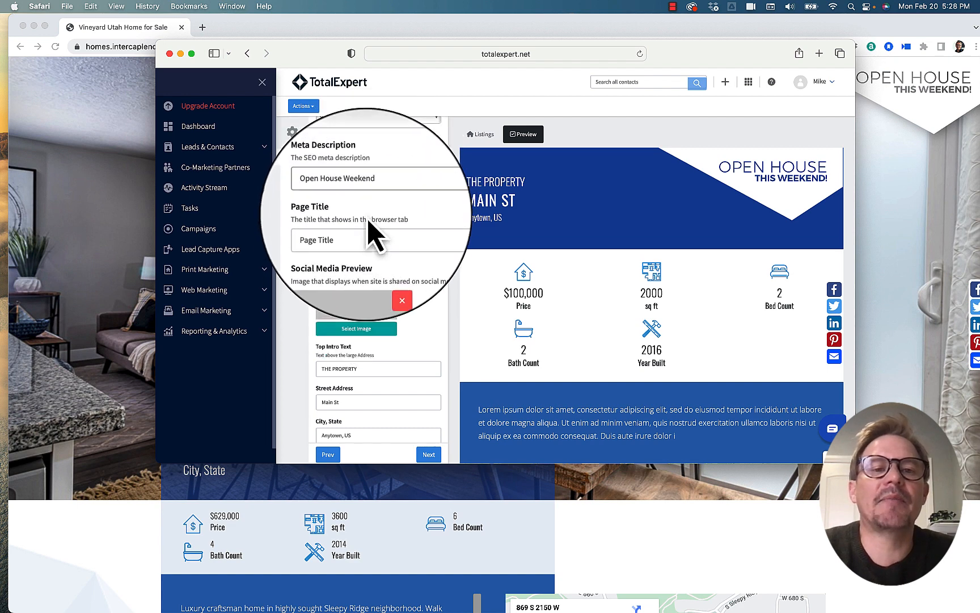
- Set the site's page title to Golf-Course-House-in-Vineyard
scroll(368, 233, "down", 2)
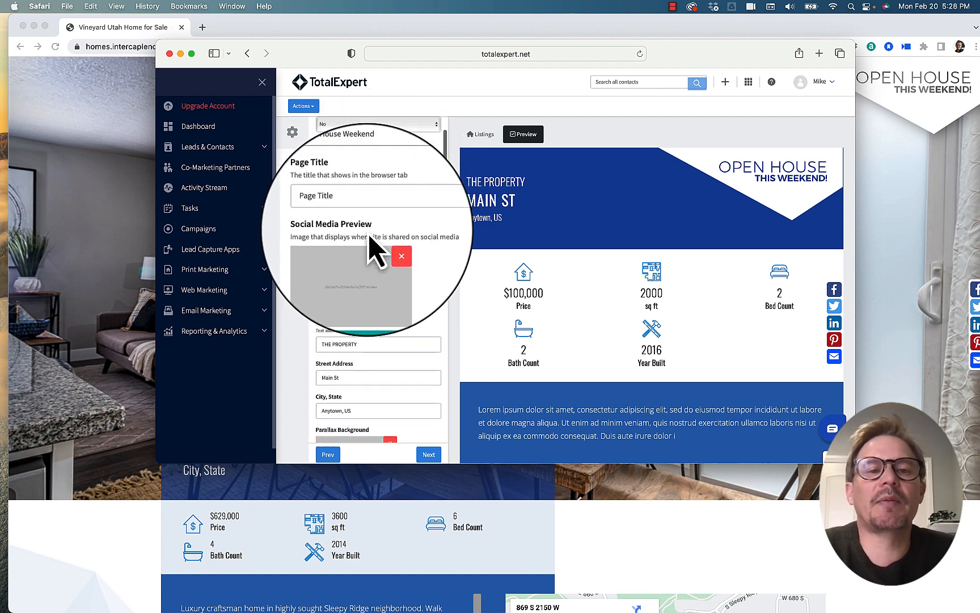
left_click_drag(350, 187, 316, 187)
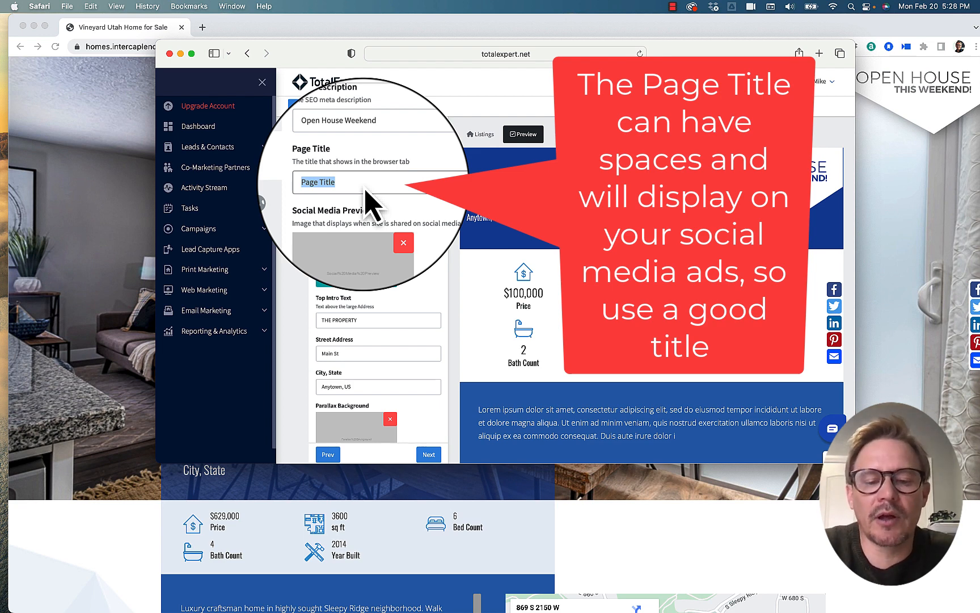
type("Golf")
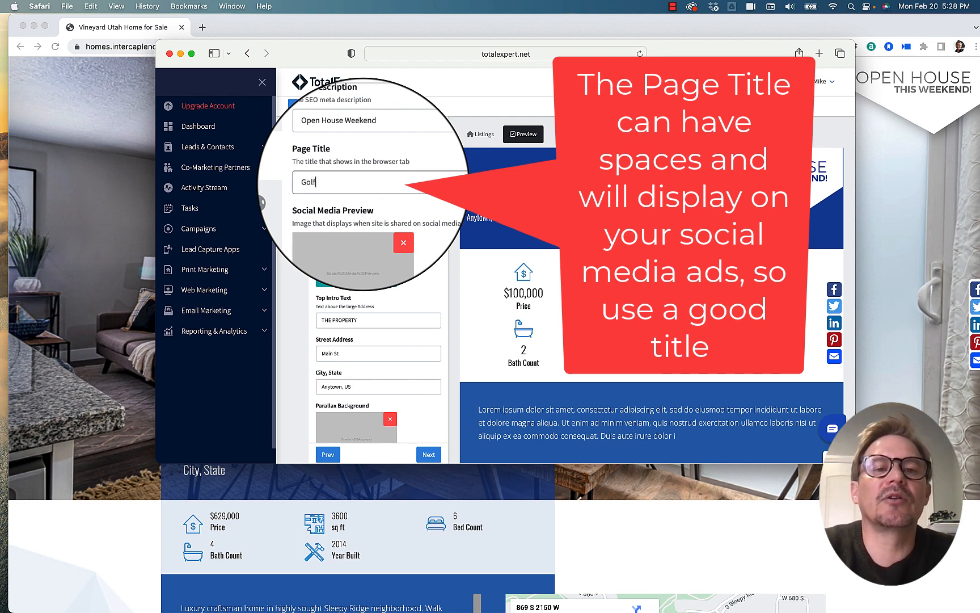
type("-Course")
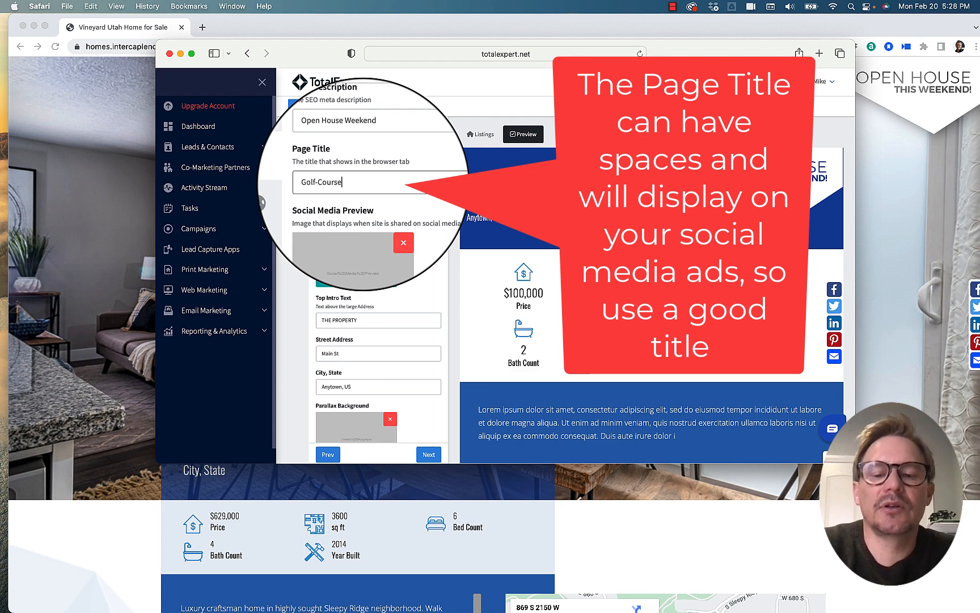
type("-House-")
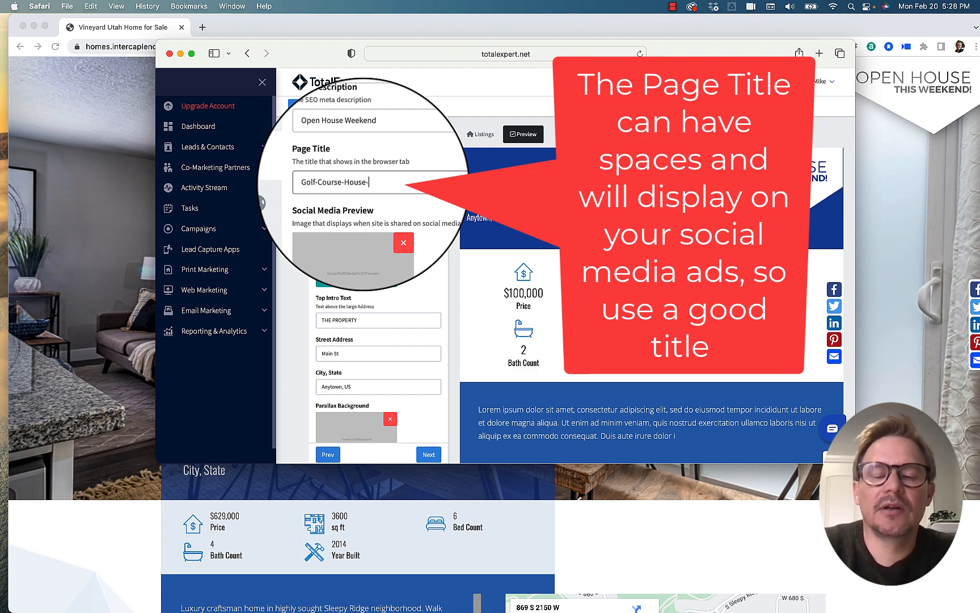
type("in-")
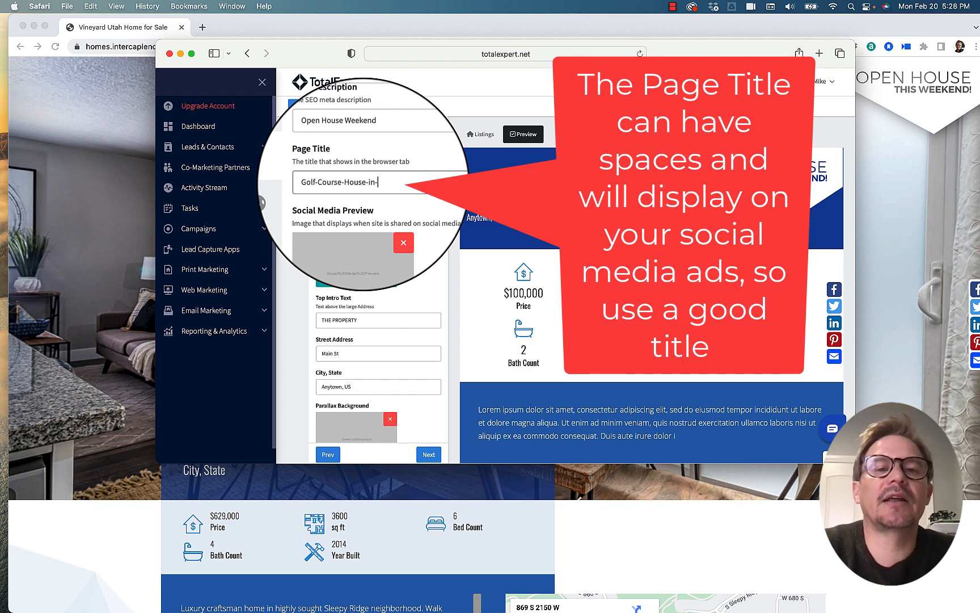
type("Vineyard")
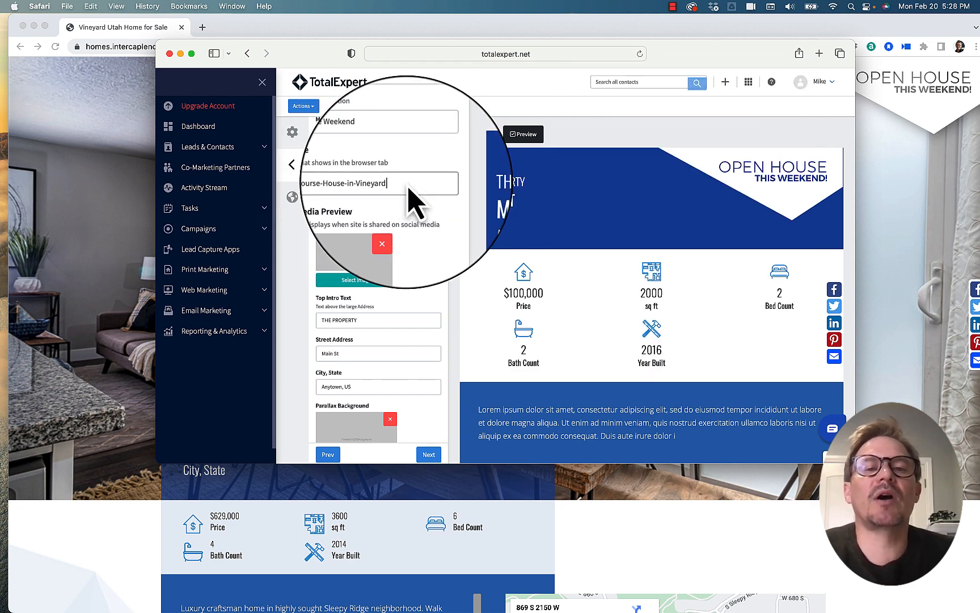
left_click_drag(407, 184, 302, 189)
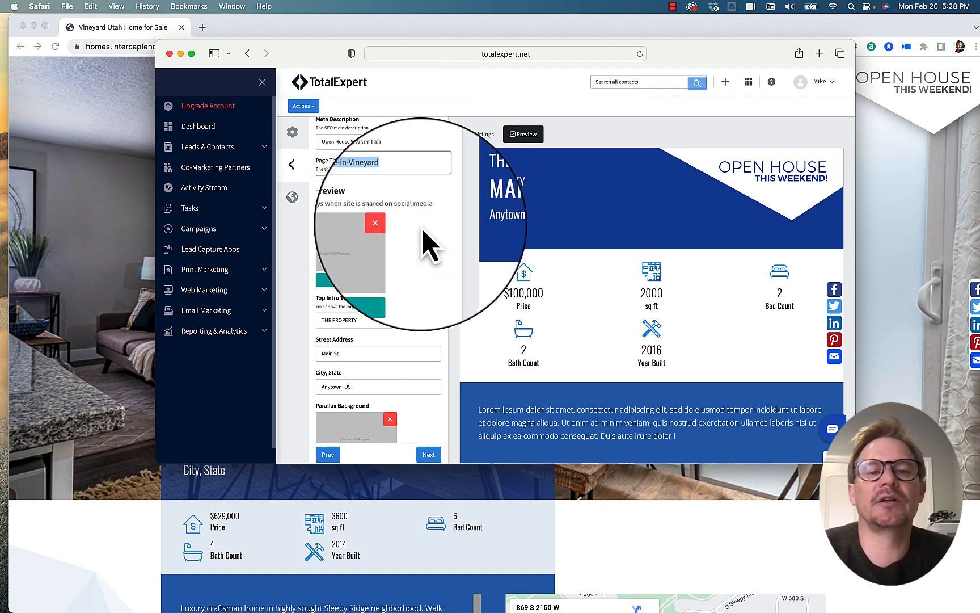
- Start uploading a social media preview image, search the computer for duggan and open the Duggan Finals folder
scroll(421, 226, "down", 1)
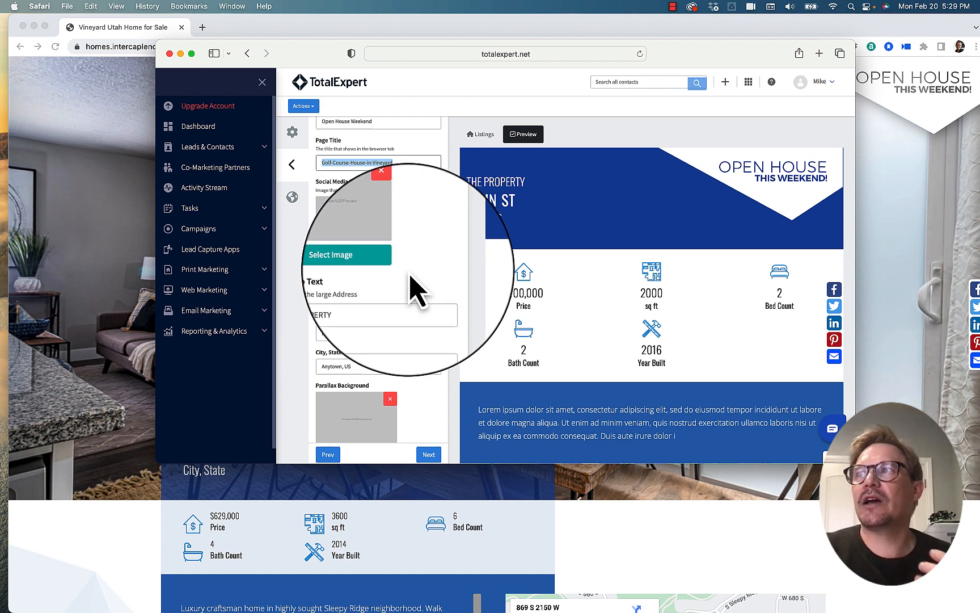
left_click(364, 264)
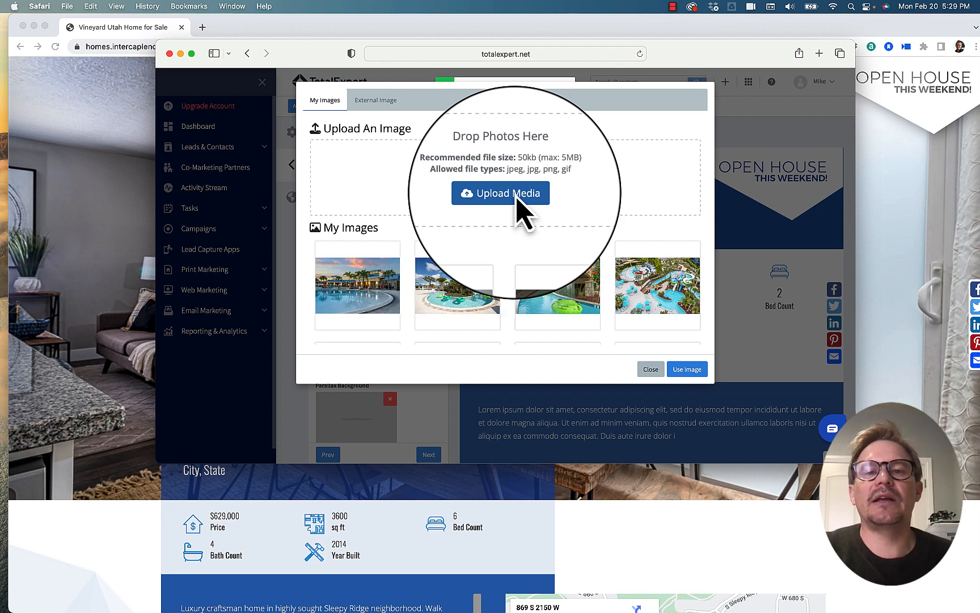
left_click(516, 195)
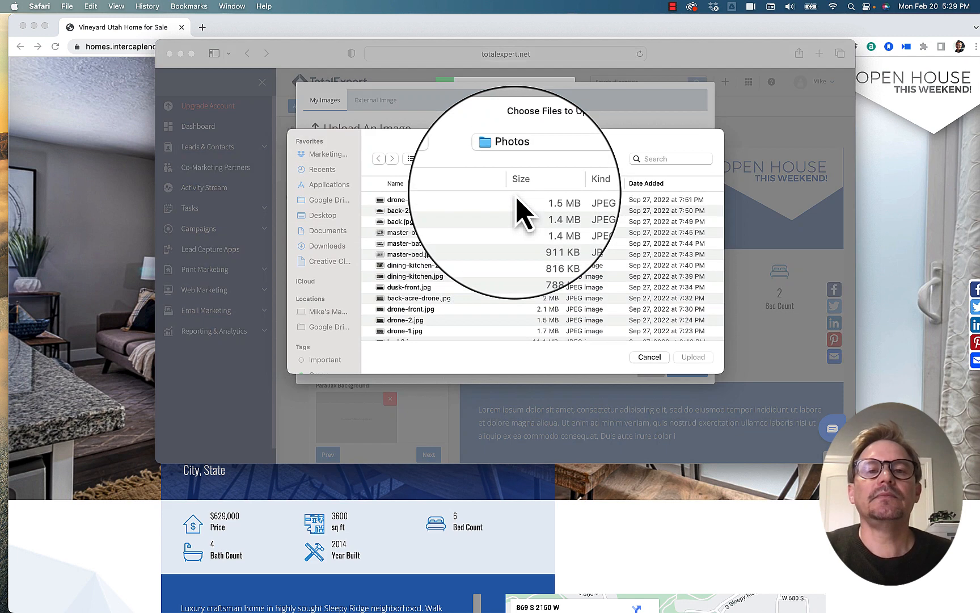
left_click(525, 169)
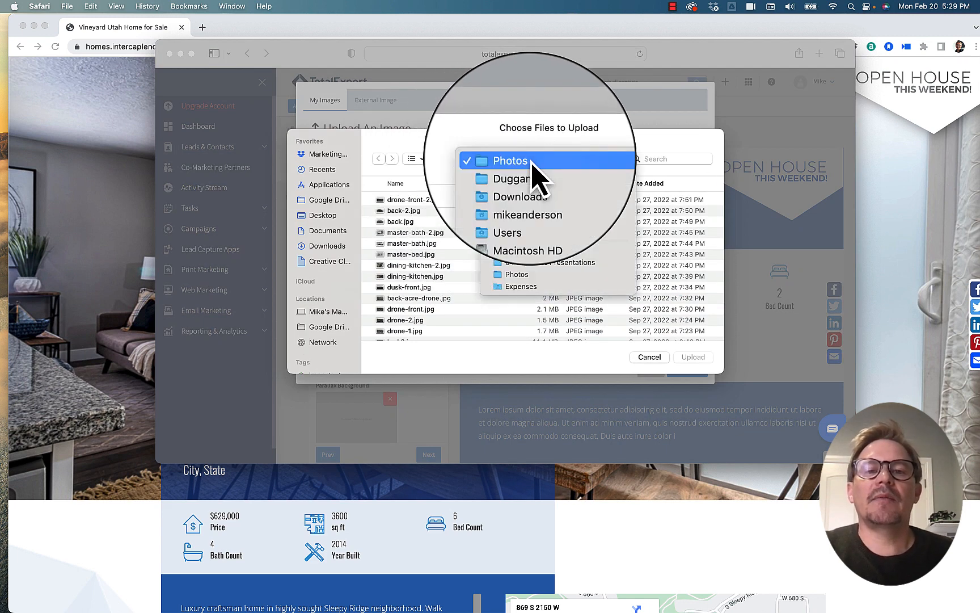
left_click(672, 162)
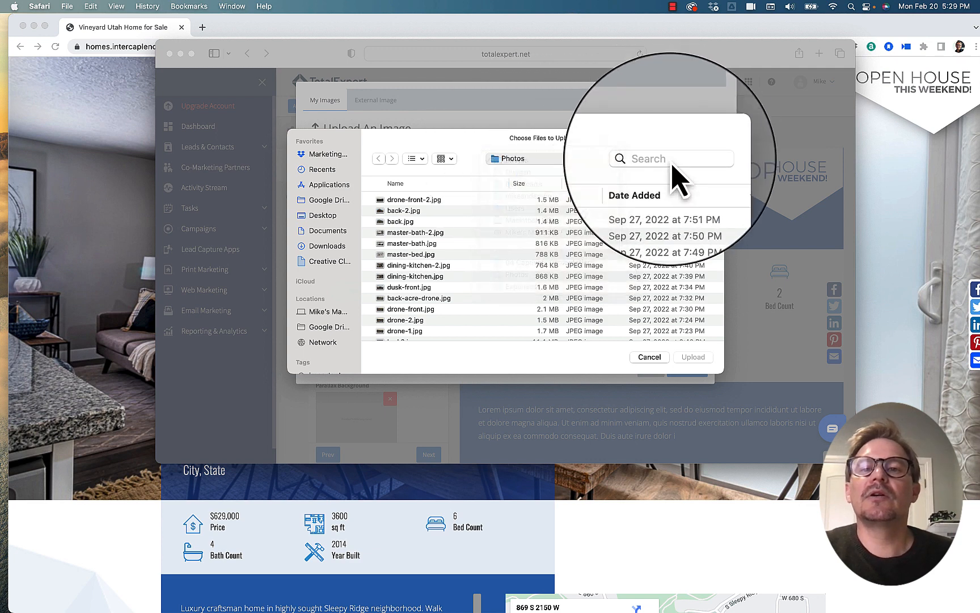
left_click(670, 162)
type("duggan")
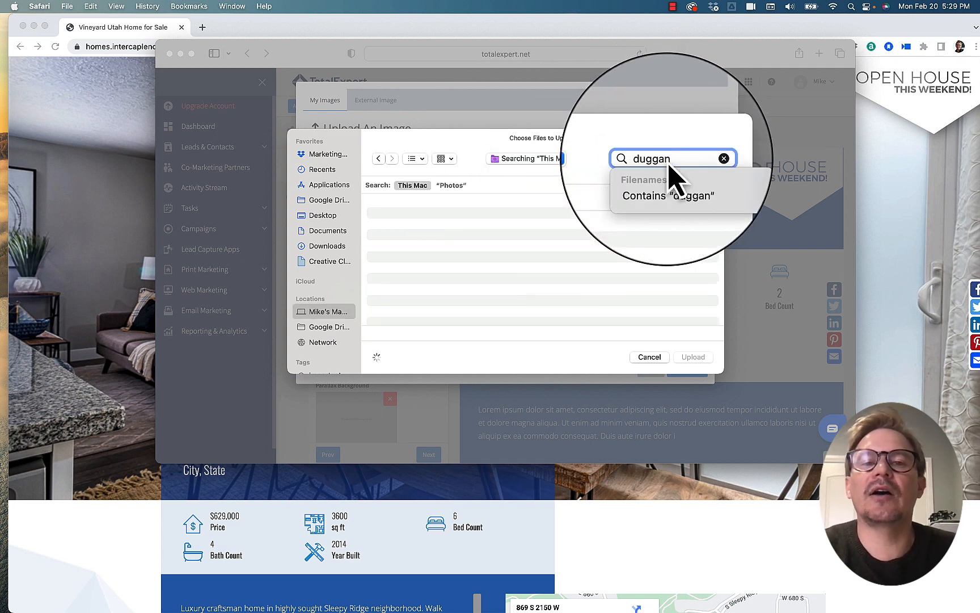
key("Return")
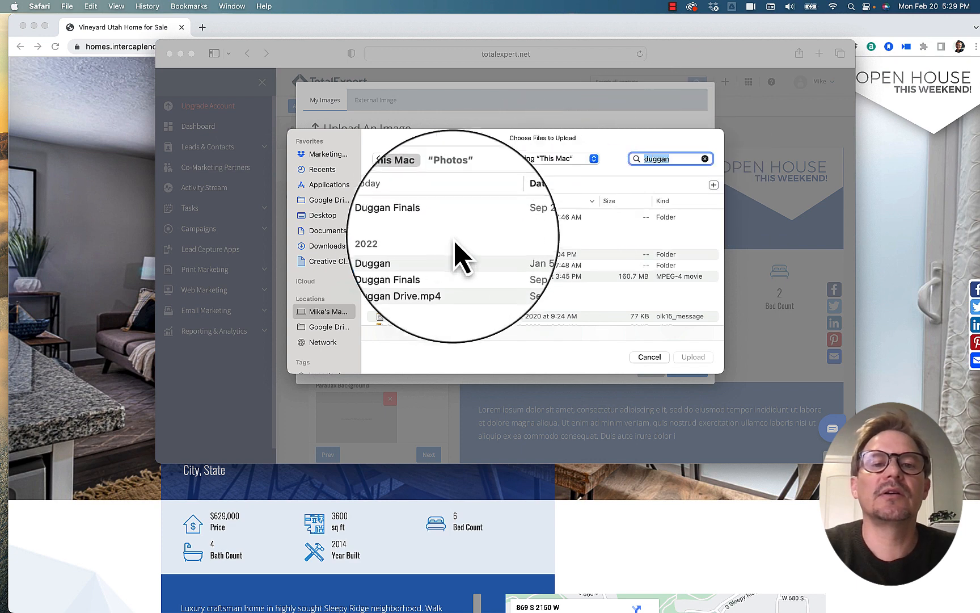
double_click(410, 218)
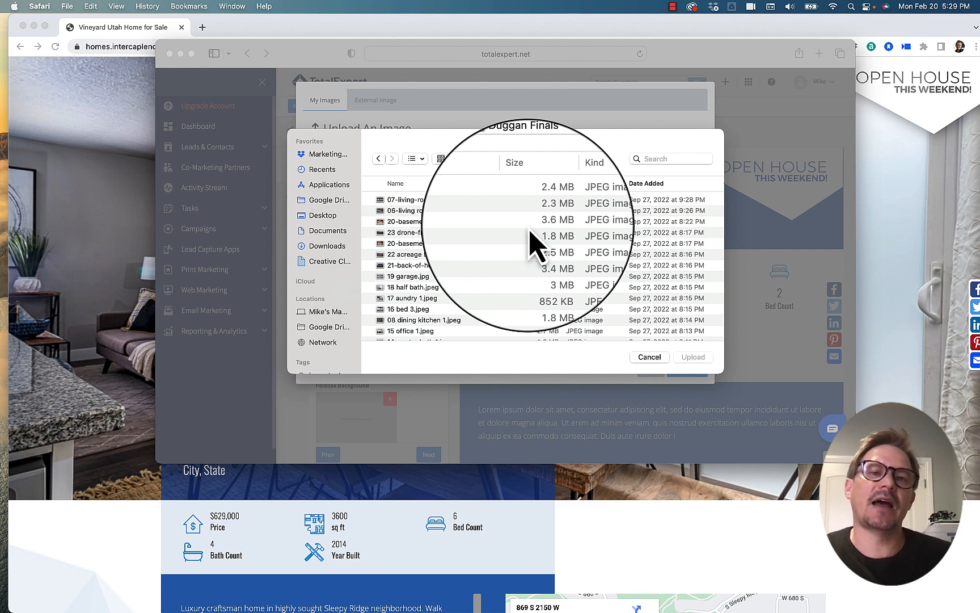
- Look through the photos in the Duggan Finals folder and display them as icons
scroll(533, 244, "right", 1)
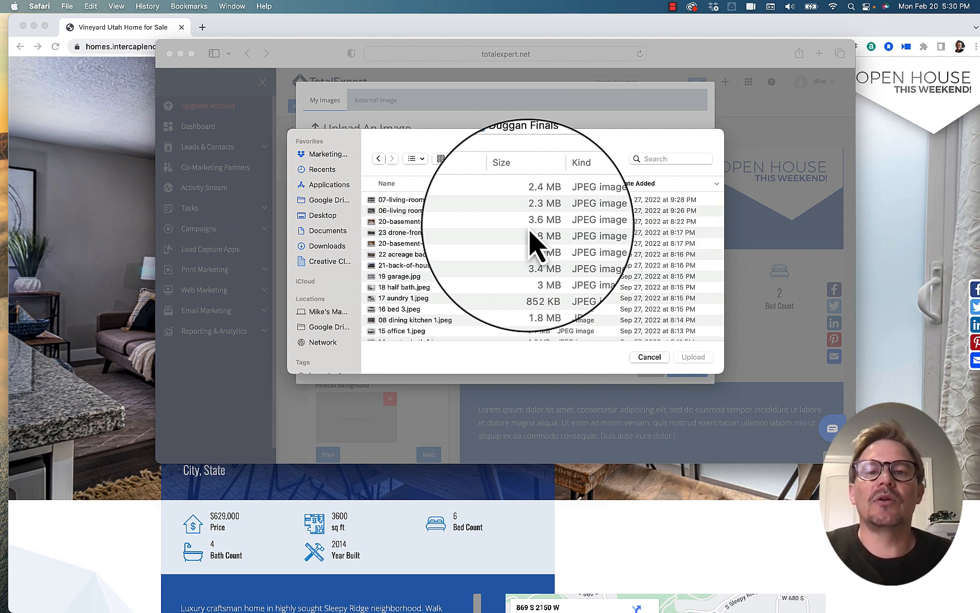
scroll(568, 214, "left", 1)
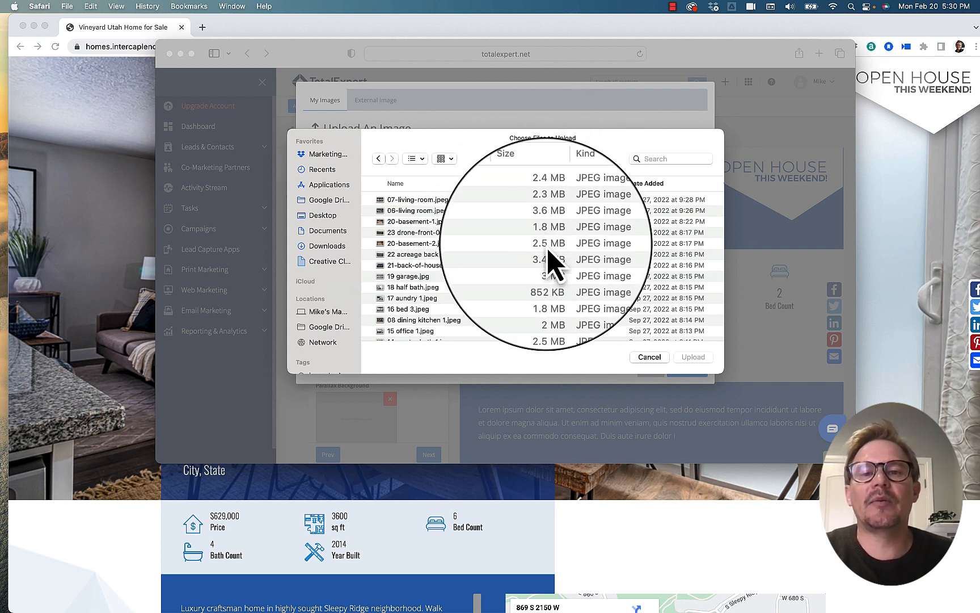
scroll(547, 255, "down", 5)
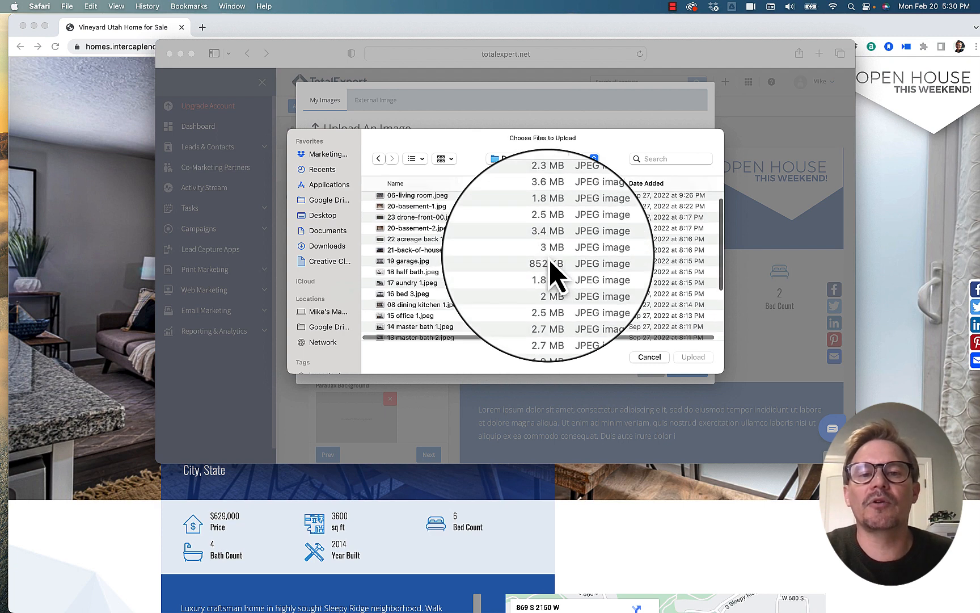
scroll(551, 272, "down", 3)
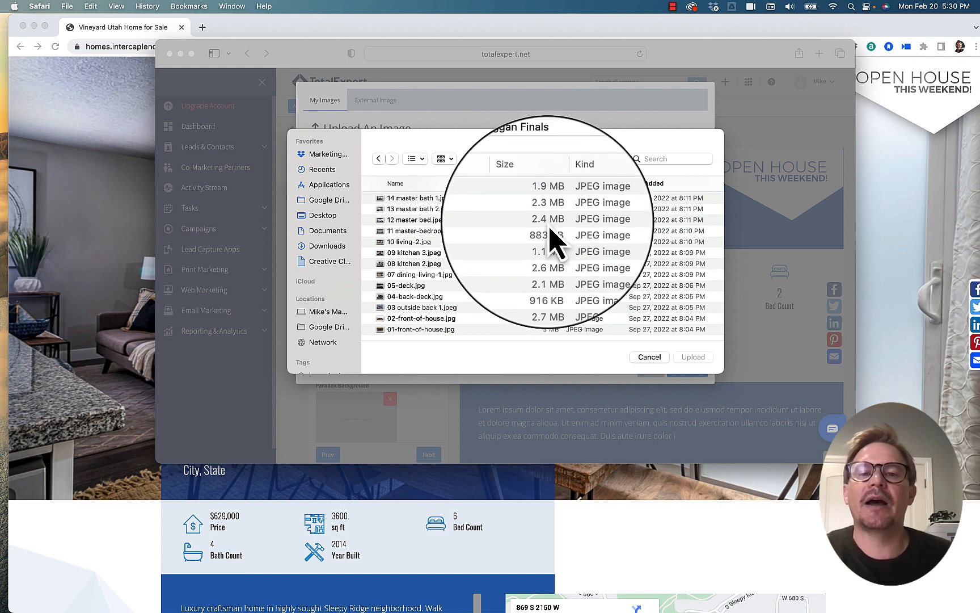
scroll(549, 238, "up", 5)
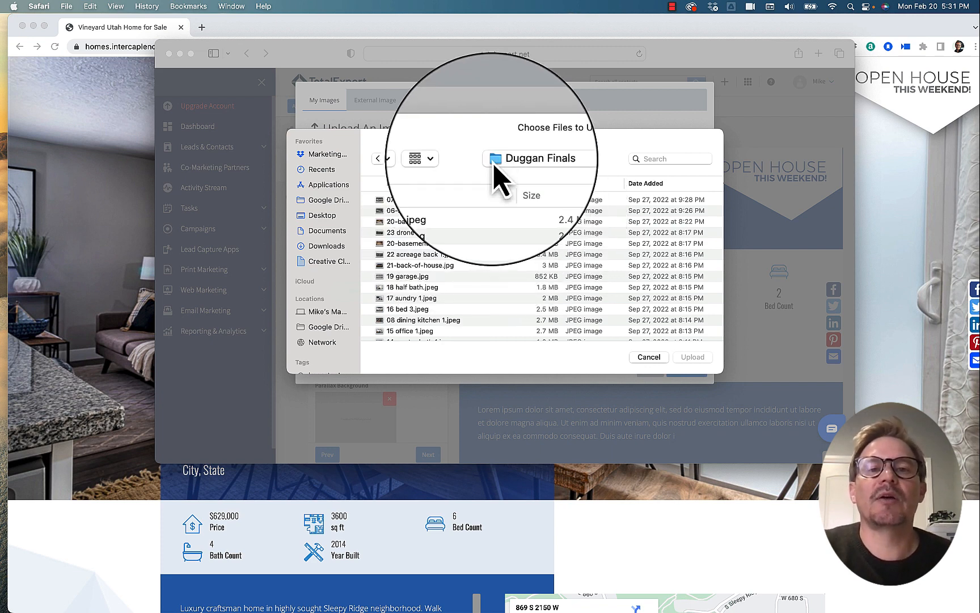
left_click(419, 163)
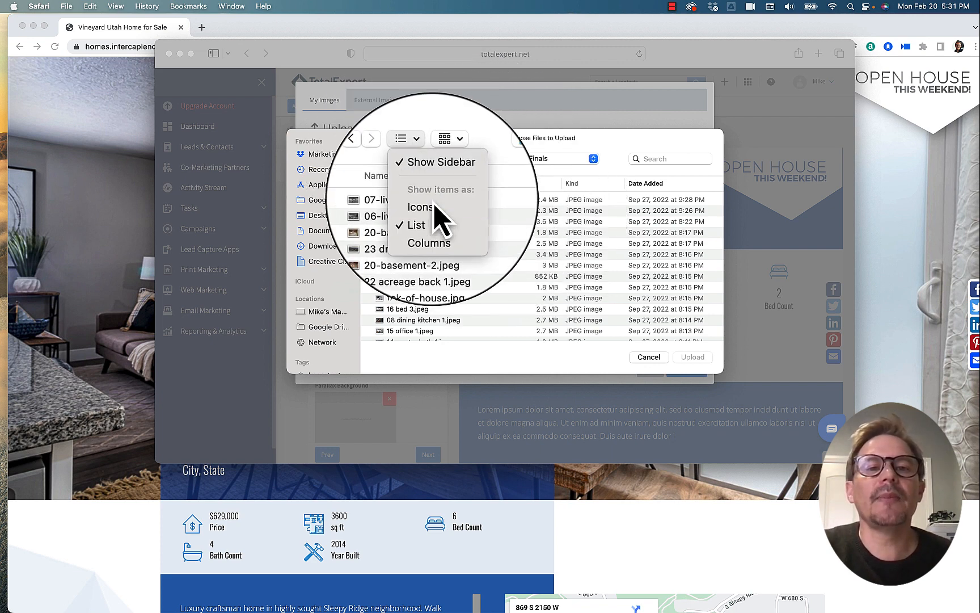
left_click(437, 216)
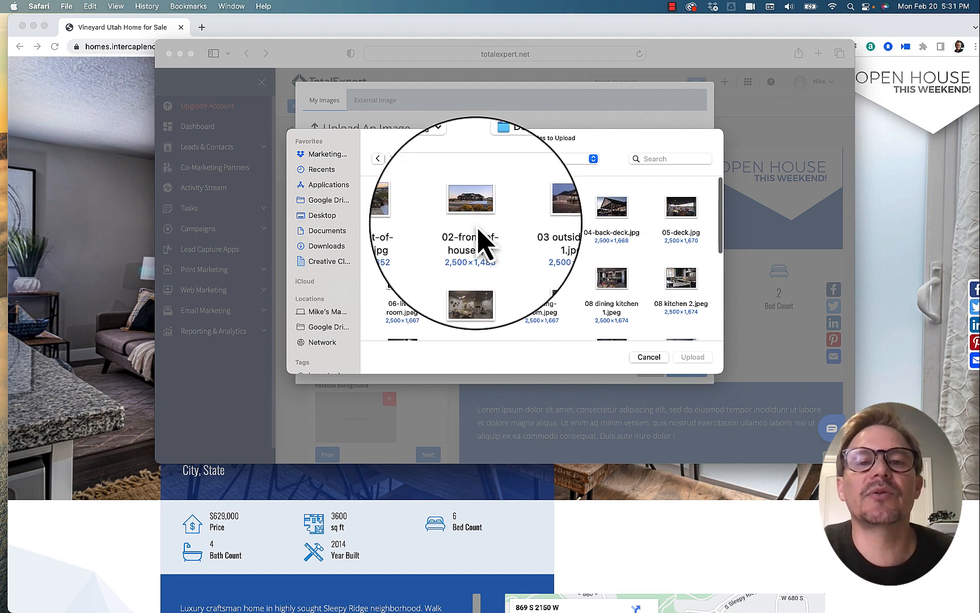
- Upload 01-front-of-house.jpg and use it as the site's social media preview image
left_click(404, 210)
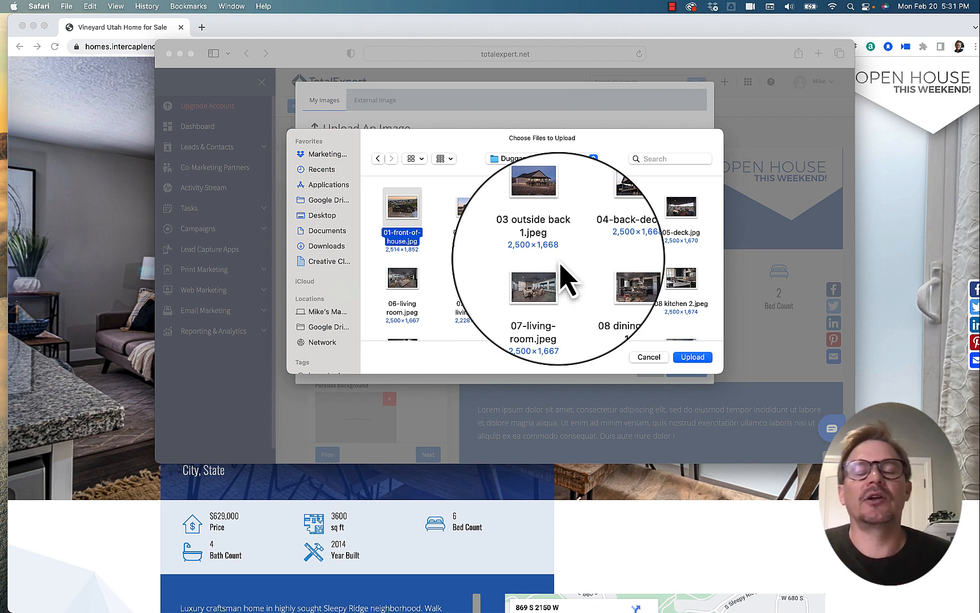
left_click(692, 357)
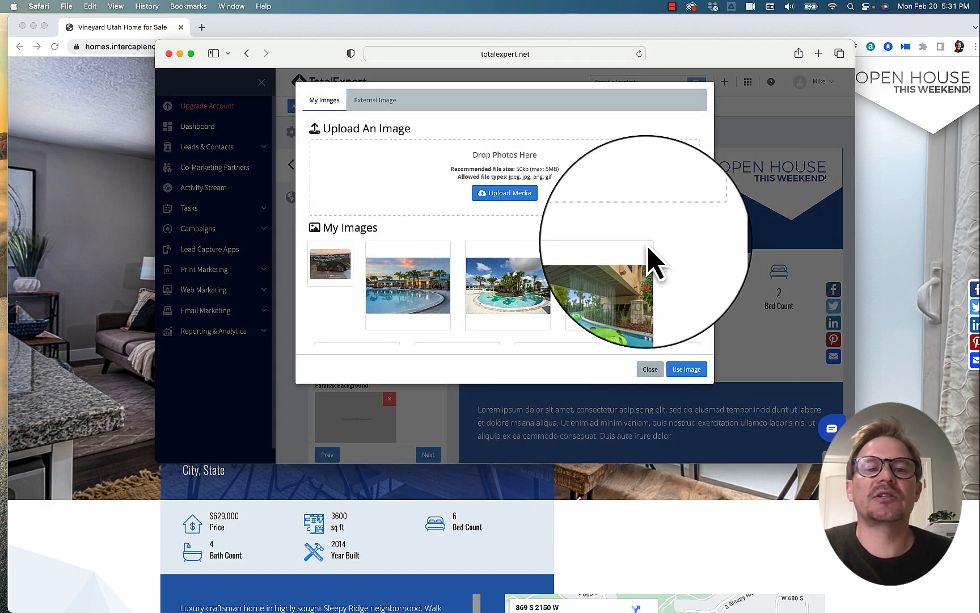
left_click(342, 271)
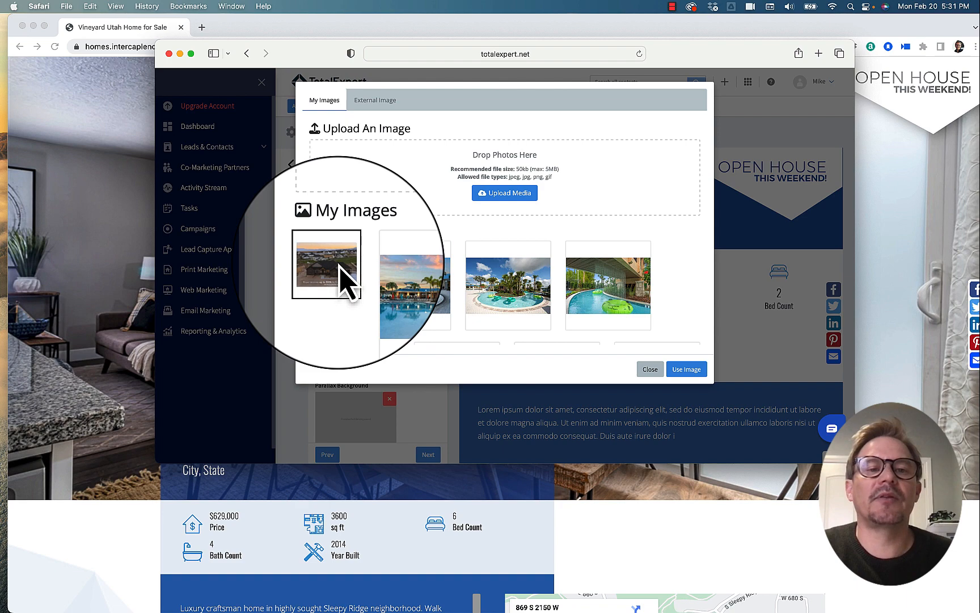
left_click(687, 373)
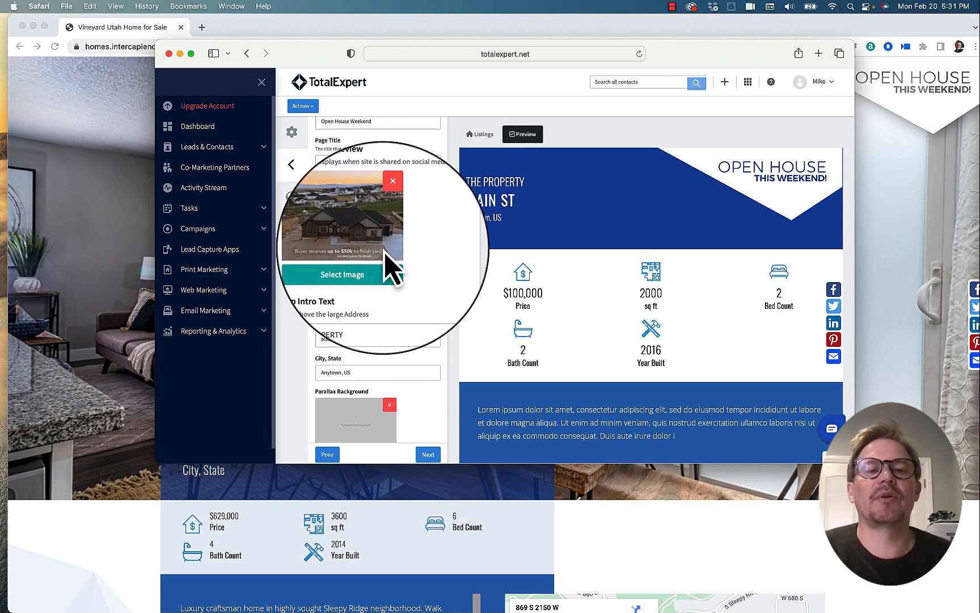
- Change the top intro text above the address to ACREAGE PROPERTY
scroll(421, 266, "down", 3)
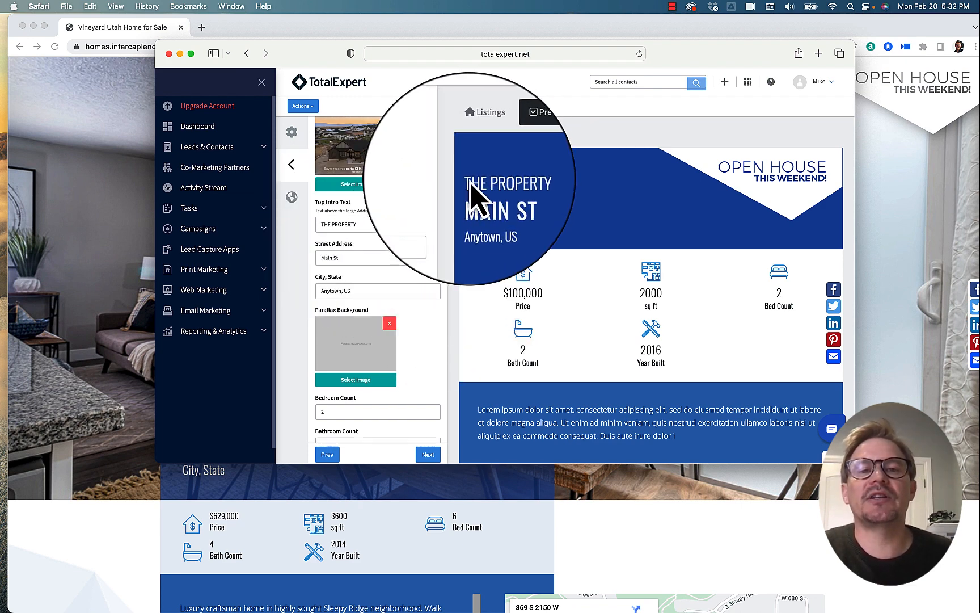
left_click_drag(468, 183, 539, 193)
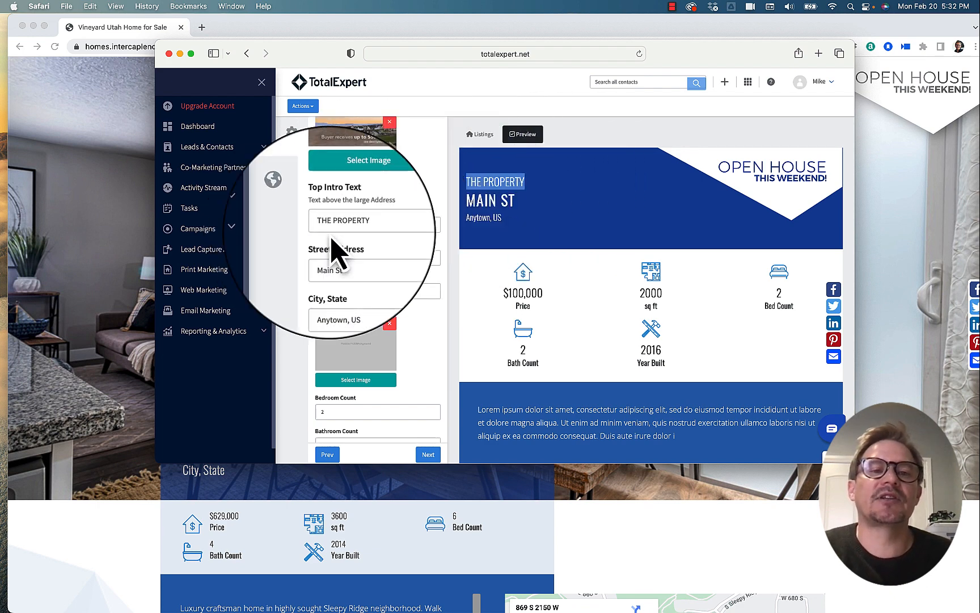
left_click_drag(368, 226, 316, 226)
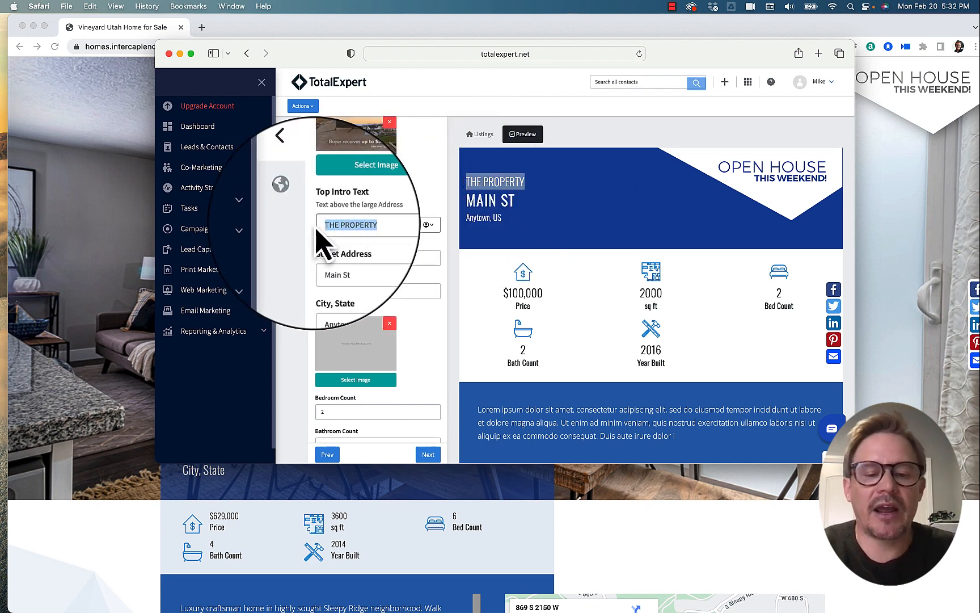
type("CREAG")
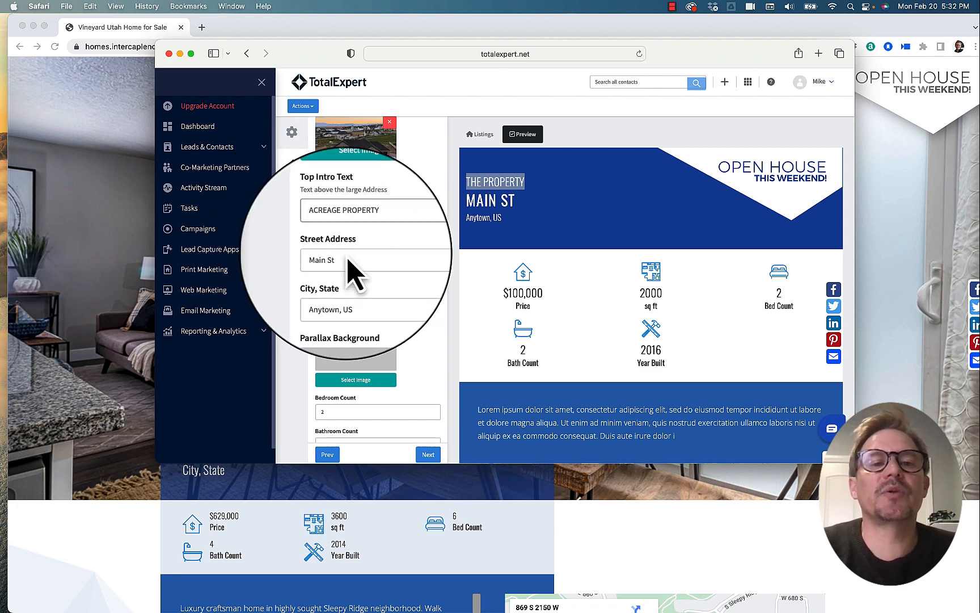
- Examine the street address, city and parallax background fields, and look through the preview for the contact section that uses the background
left_click(366, 258)
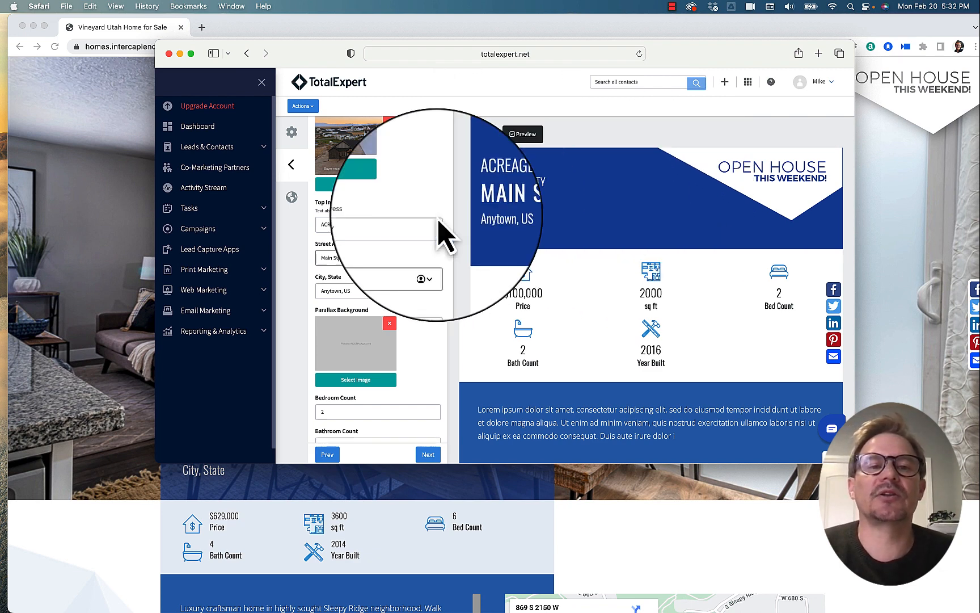
triple_click(346, 262)
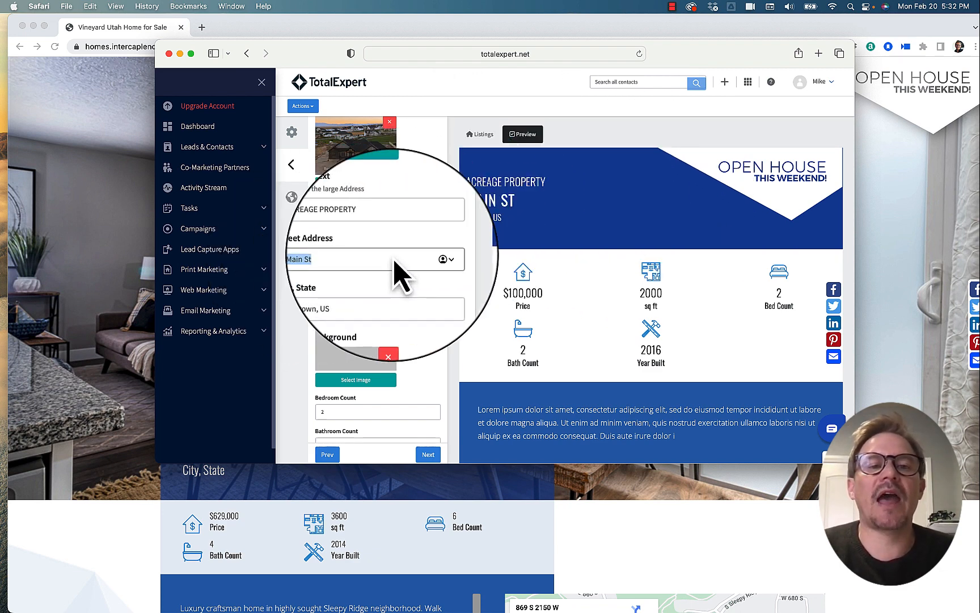
scroll(391, 264, "down", 2)
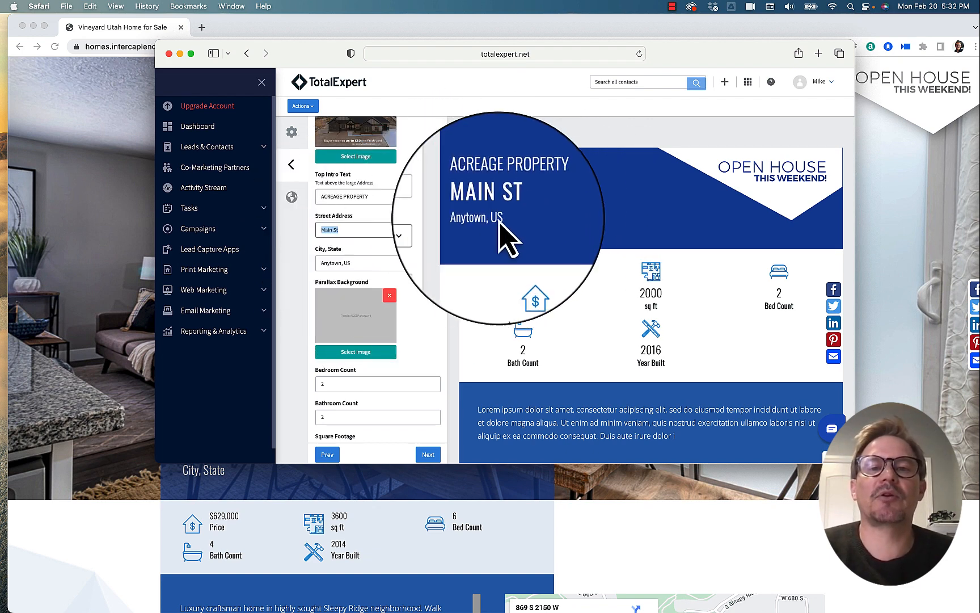
scroll(366, 272, "down", 3)
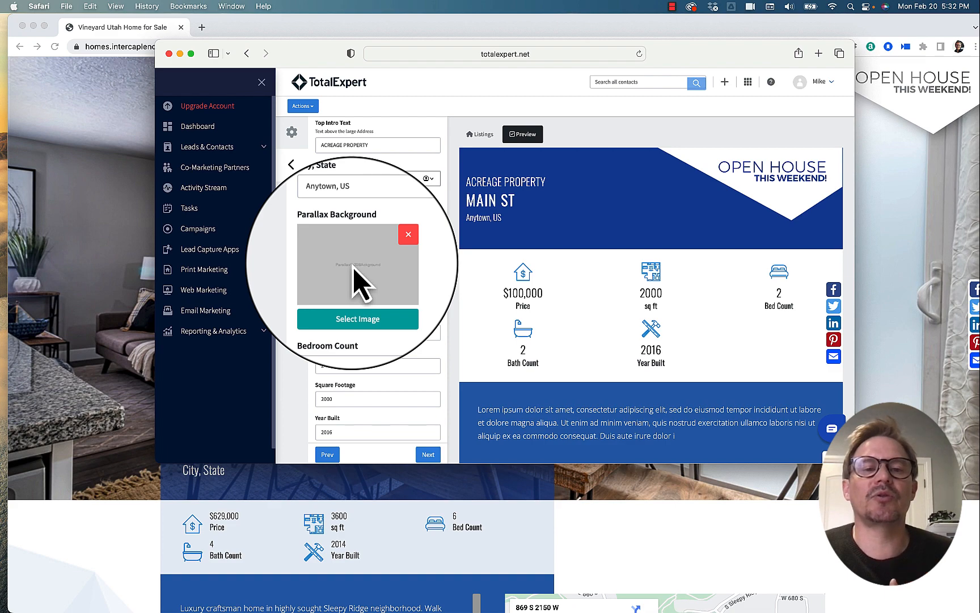
scroll(566, 341, "down", 10)
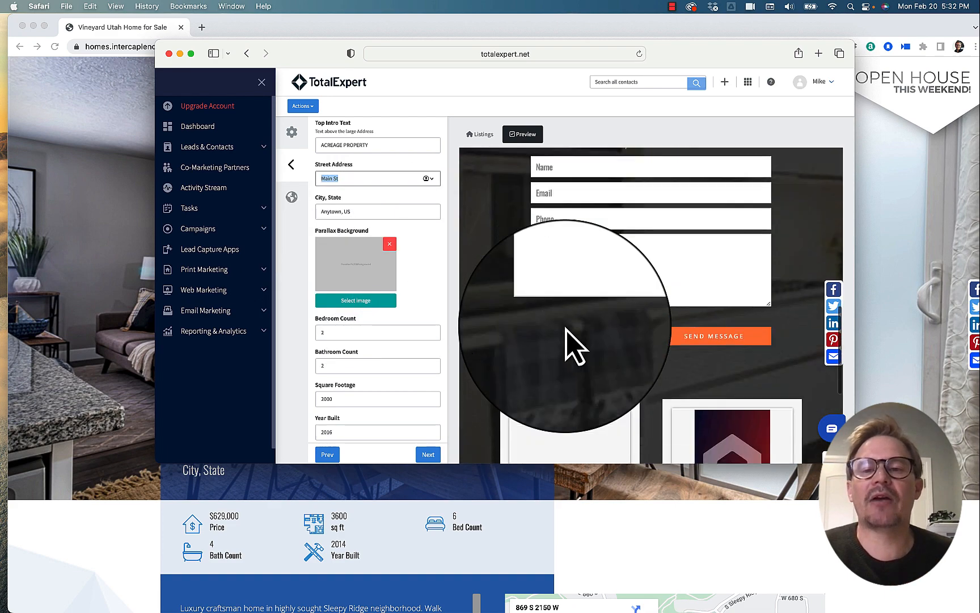
scroll(565, 341, "up", 5)
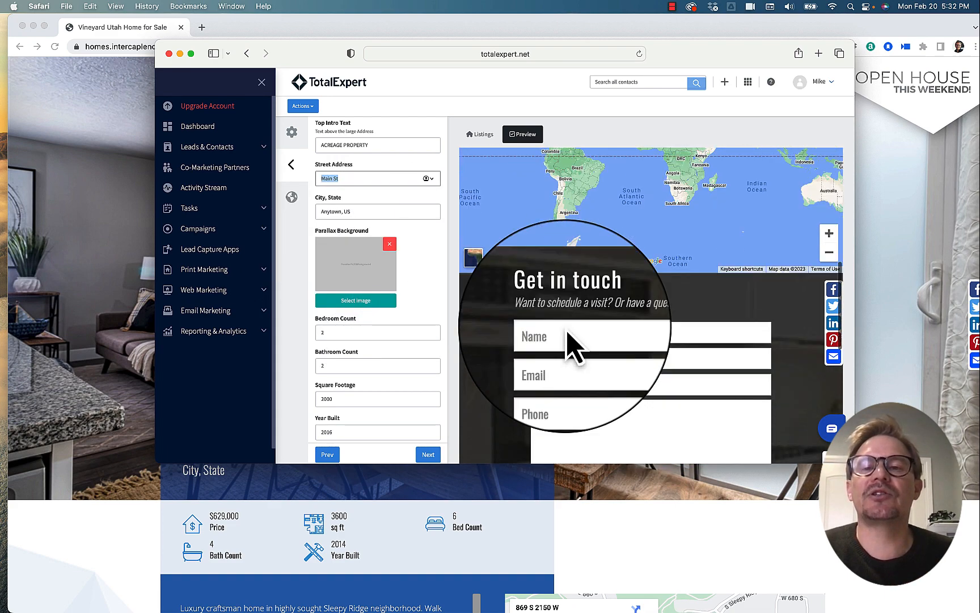
scroll(566, 341, "down", 8)
scroll(568, 345, "up", 15)
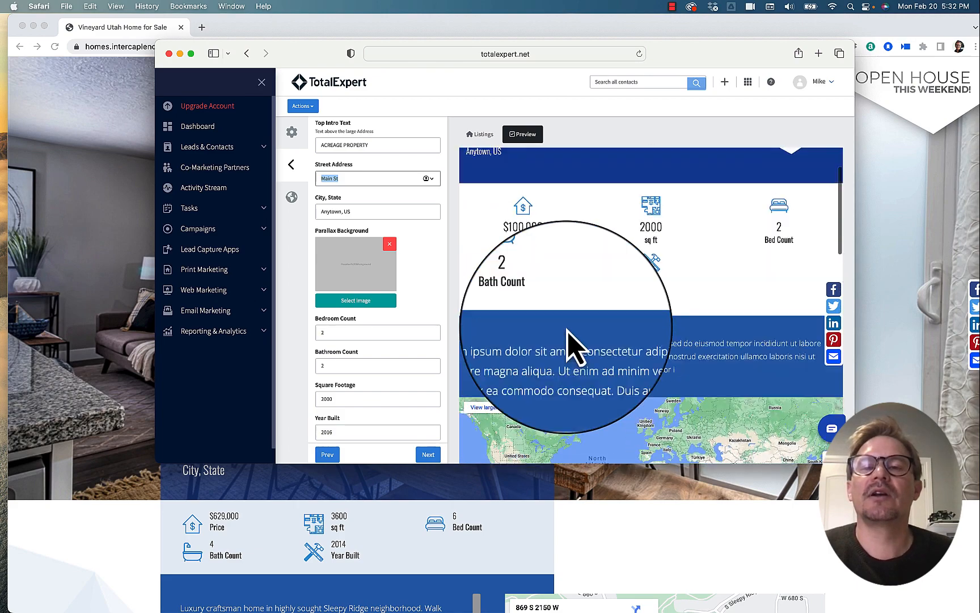
scroll(569, 345, "down", 12)
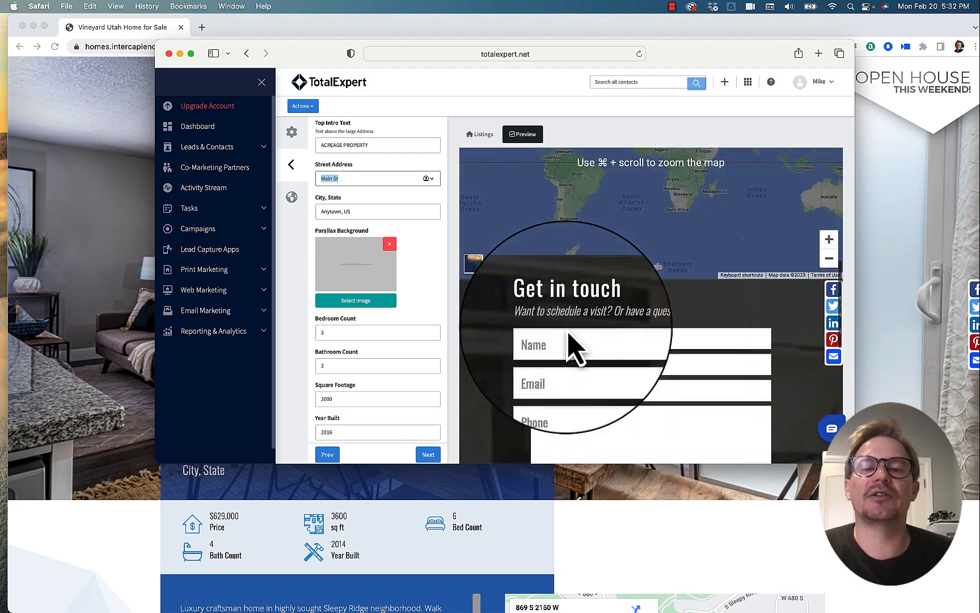
scroll(567, 221, "up", 6)
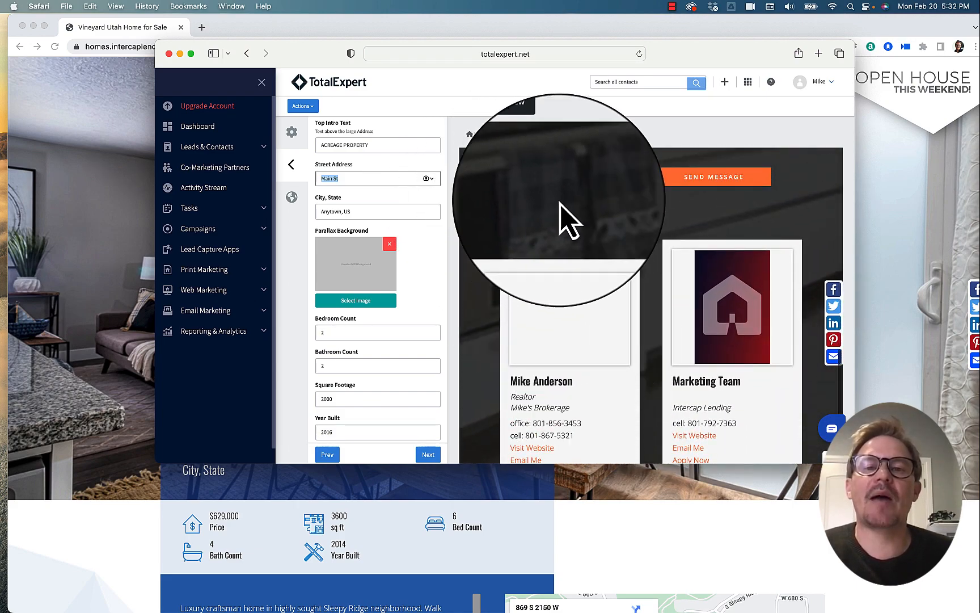
scroll(567, 222, "up", 10)
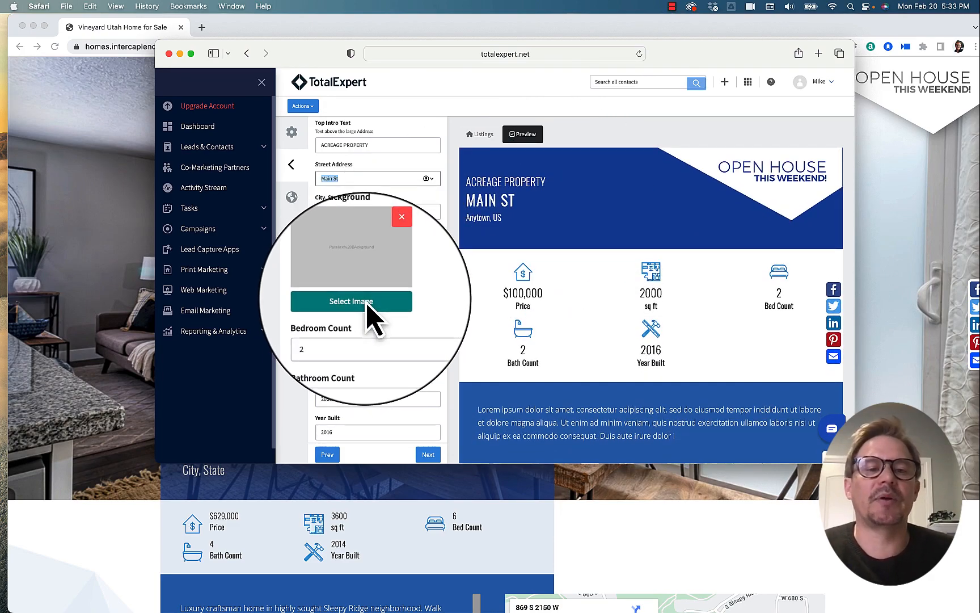
- Upload 03 outside back 1.jpeg from the Duggan Finals folder and use it as the parallax background image
left_click(366, 301)
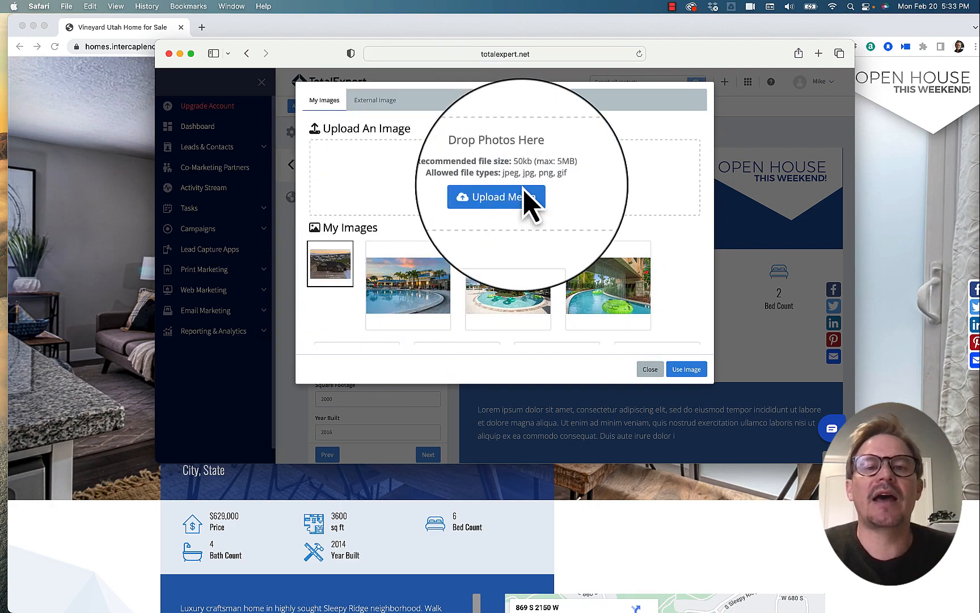
left_click(521, 197)
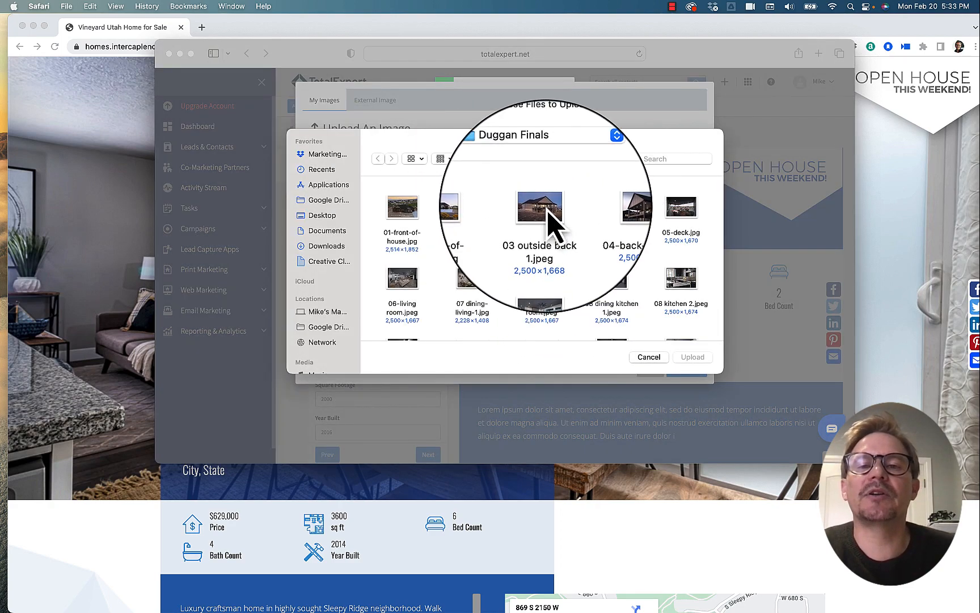
double_click(545, 219)
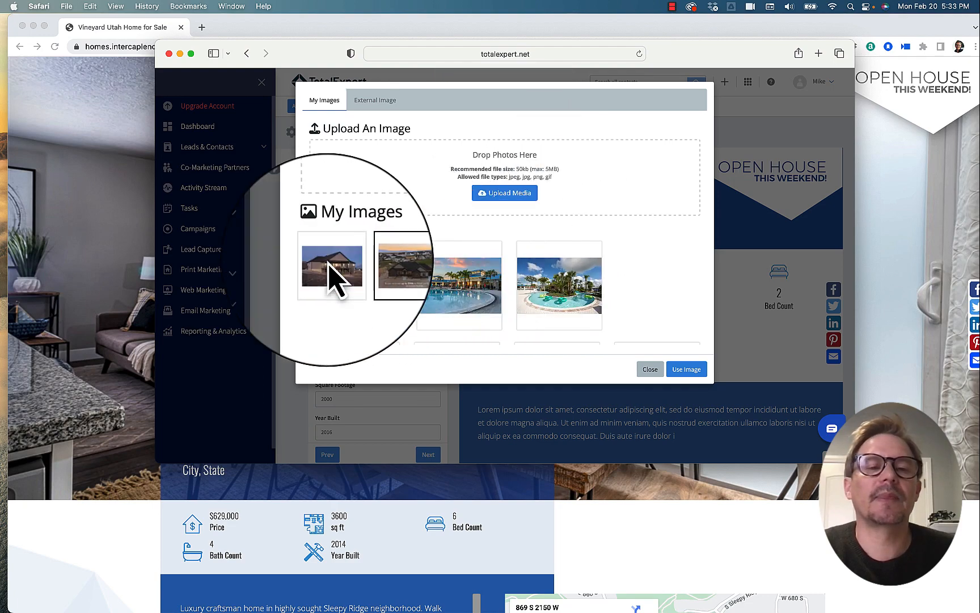
left_click(332, 267)
left_click(687, 370)
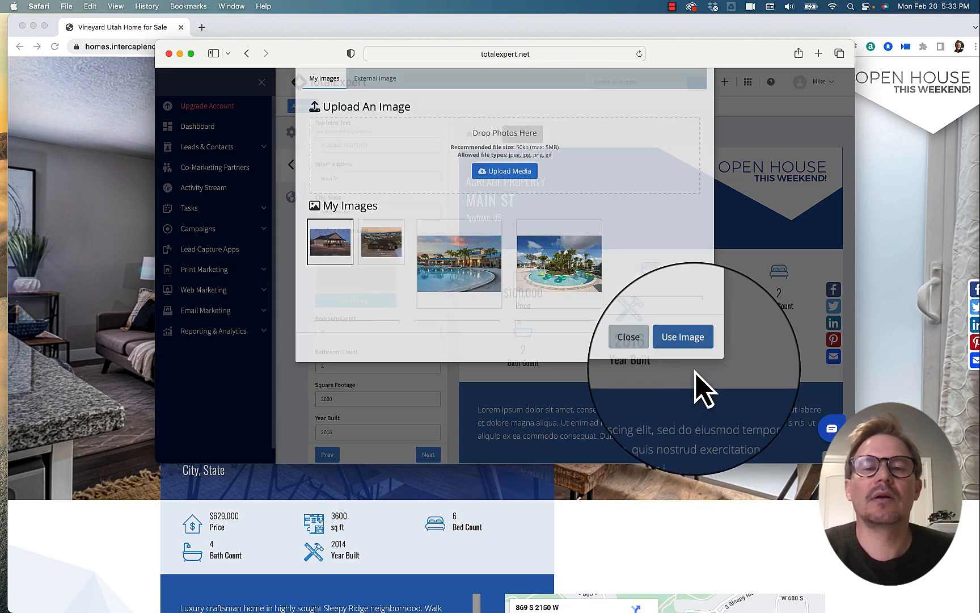
- Examine the parallax background behind the contact form and agent cards in the preview, and the property facts above them
scroll(504, 329, "down", 10)
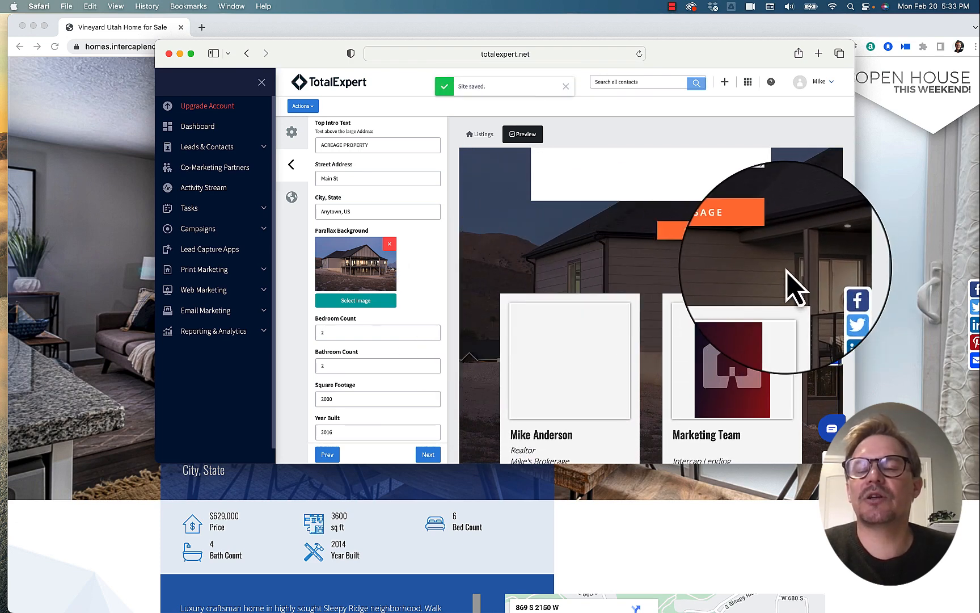
scroll(641, 280, "down", 4)
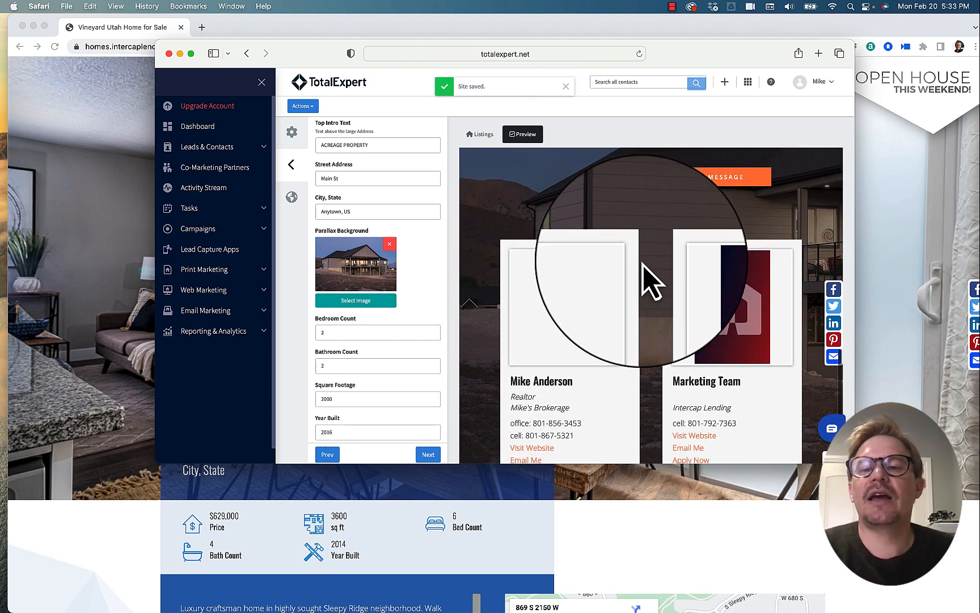
scroll(650, 278, "down", 2)
scroll(651, 281, "up", 5)
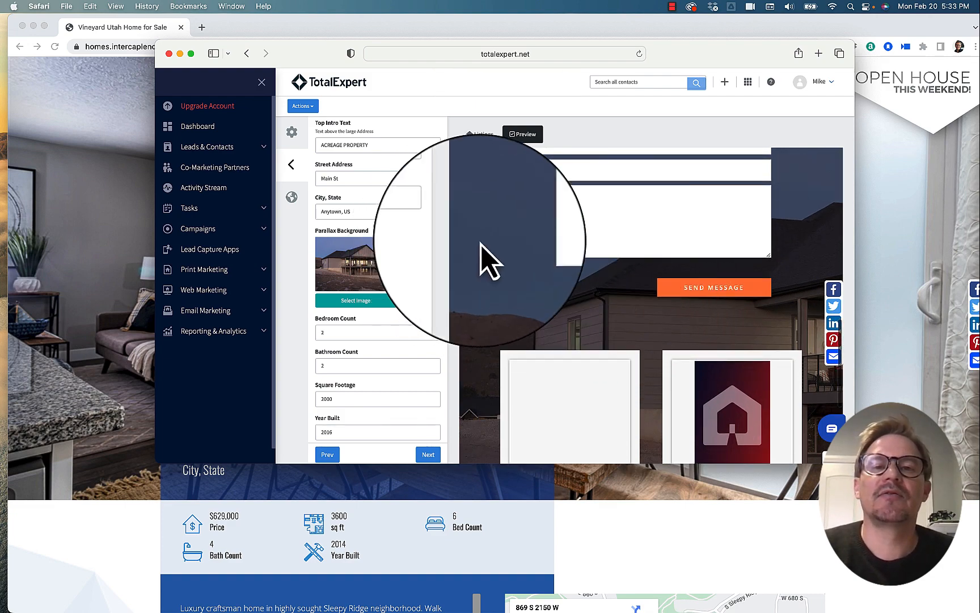
scroll(516, 266, "up", 10)
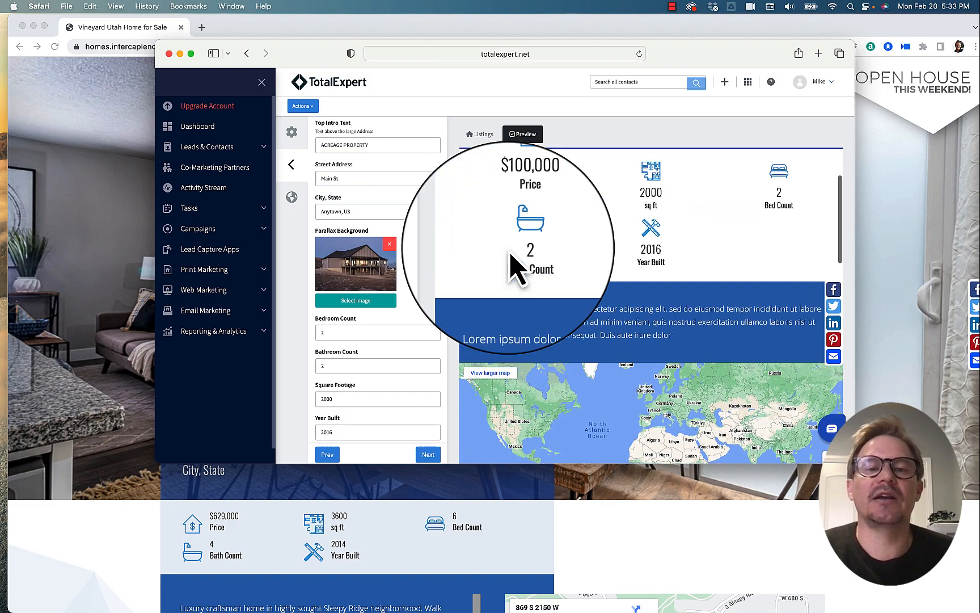
scroll(385, 312, "down", 3)
scroll(381, 300, "up", 2)
- Review the bedroom, bathroom, square footage, year built, public remarks heading and list price fields against the preview
double_click(326, 246)
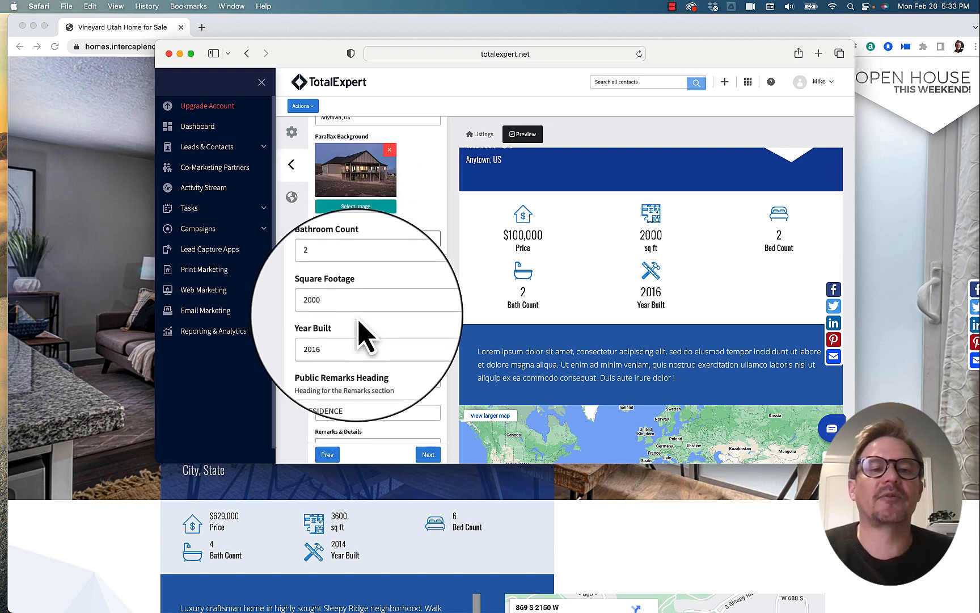
scroll(358, 312, "down", 3)
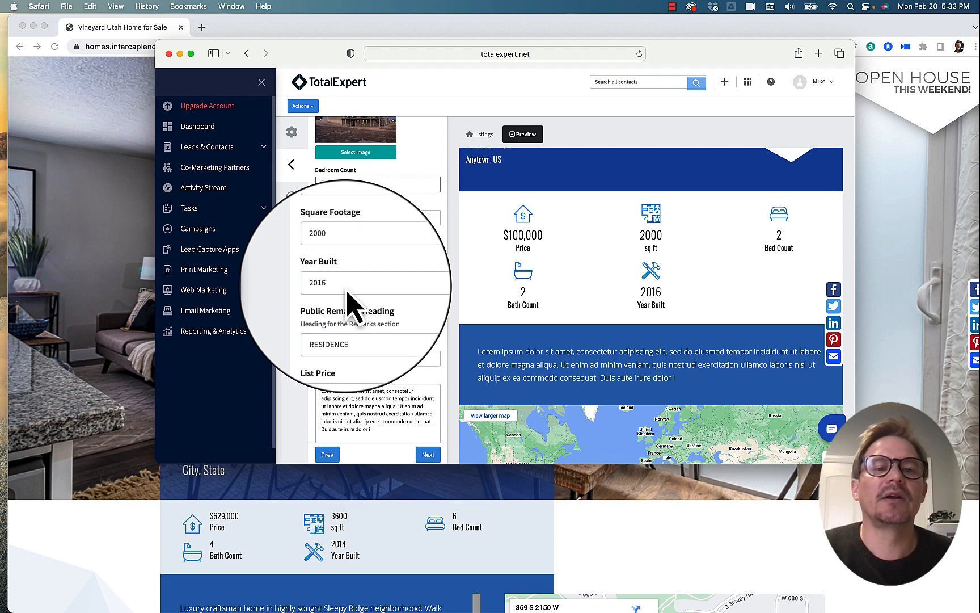
double_click(314, 286)
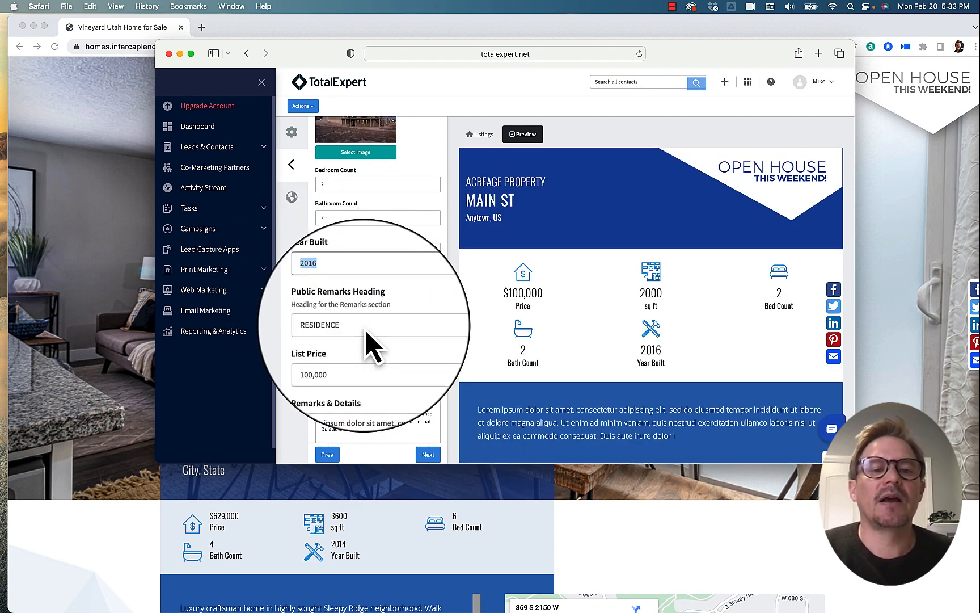
left_click(363, 326)
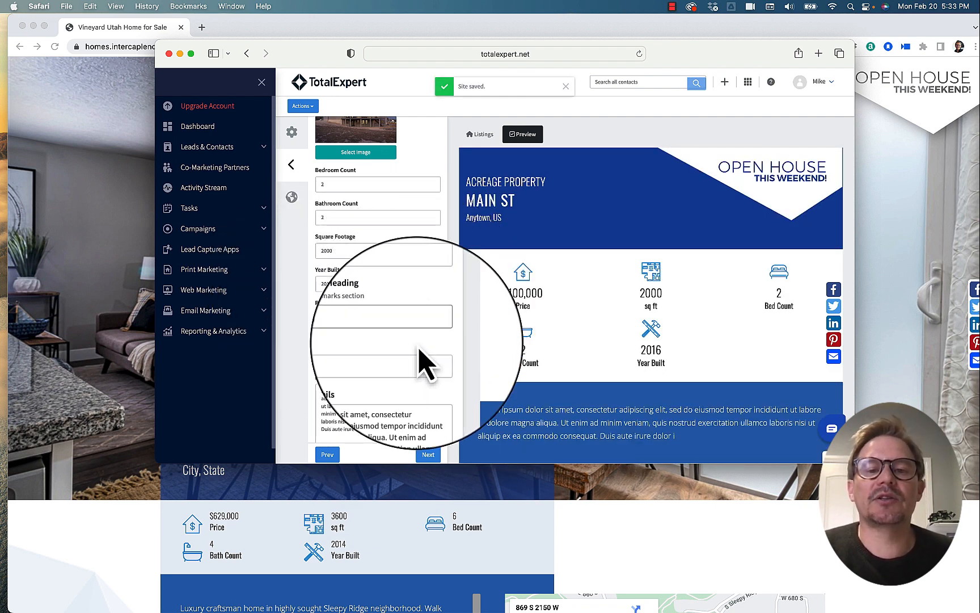
scroll(478, 380, "down", 1)
scroll(481, 391, "down", 2)
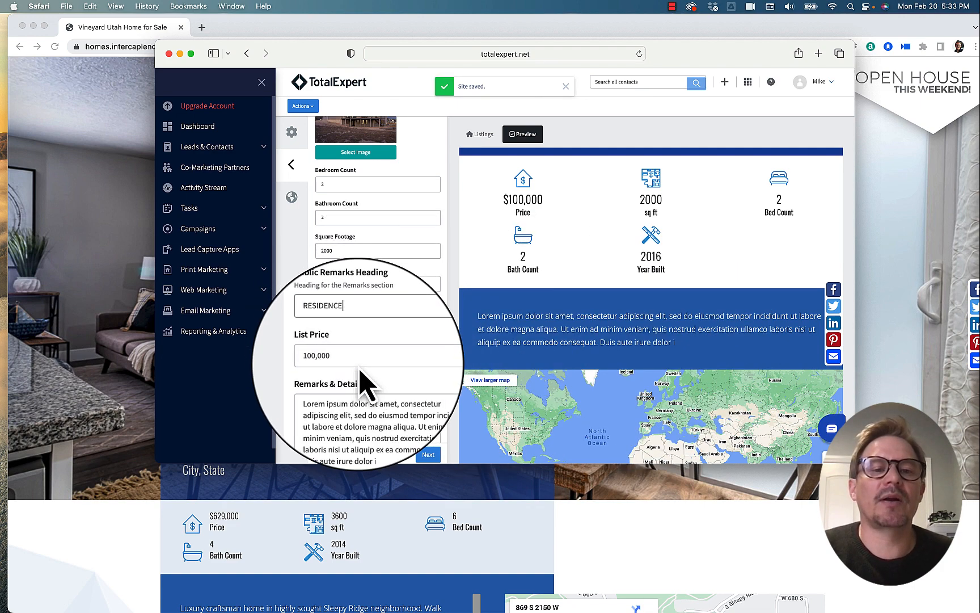
- Replace the placeholder Remarks & Details text with HOME FOR SALE
scroll(362, 380, "down", 2)
left_click_drag(322, 328, 393, 375)
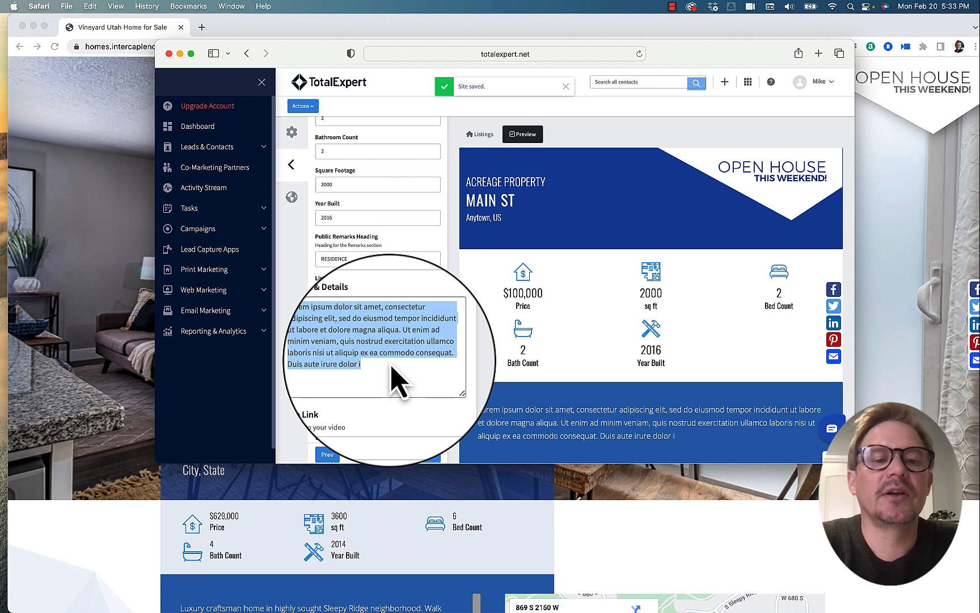
type("HOME")
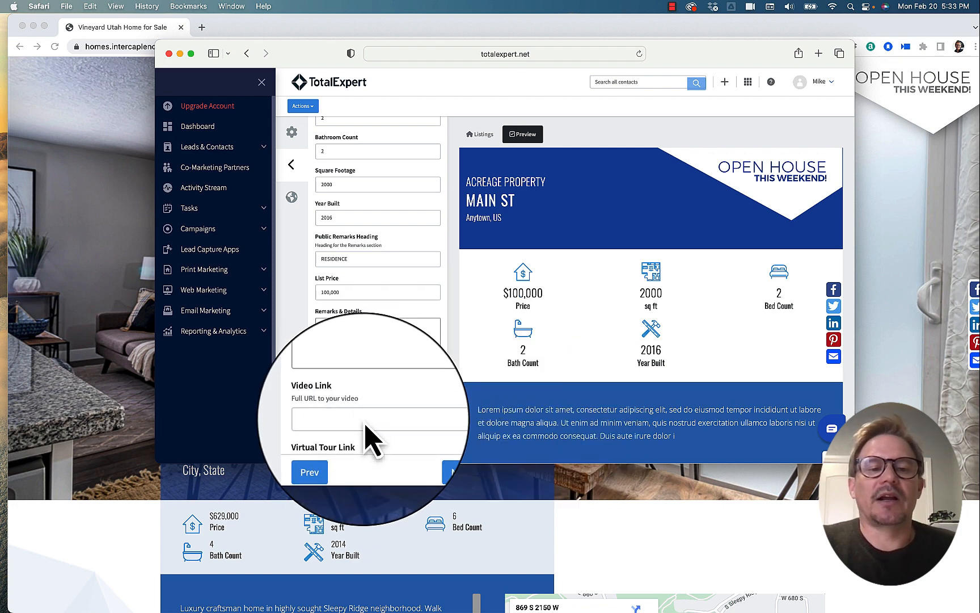
left_click(365, 421)
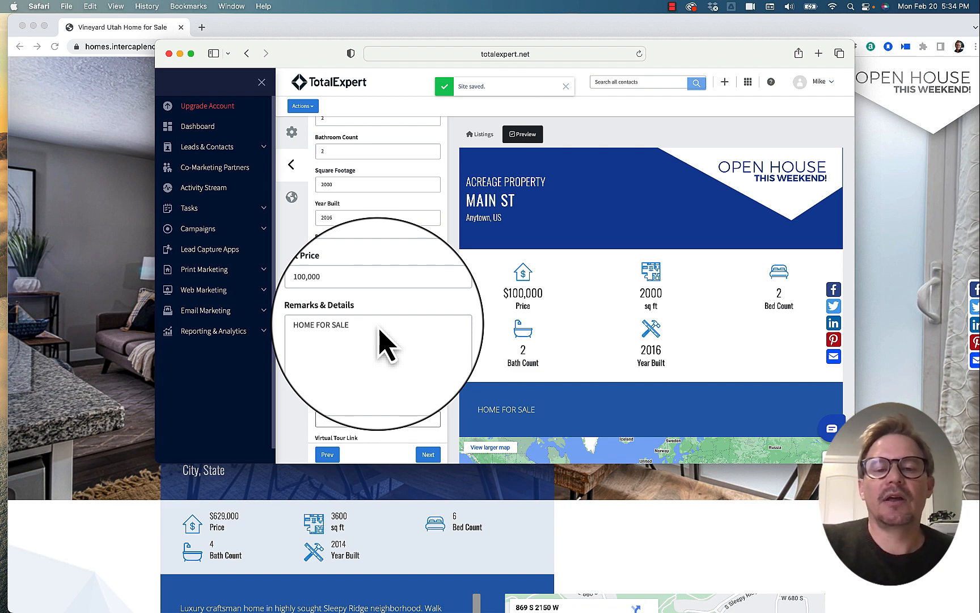
- Examine the Remarks & Details text and the Video Link, Virtual Tour Link and map address fields below it
left_click_drag(376, 327, 319, 328)
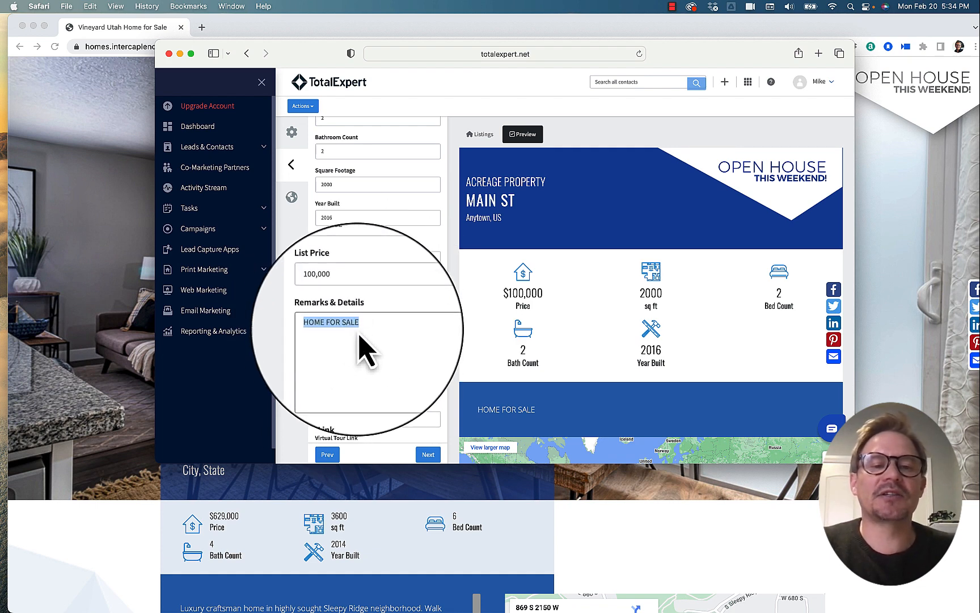
scroll(358, 318, "down", 2)
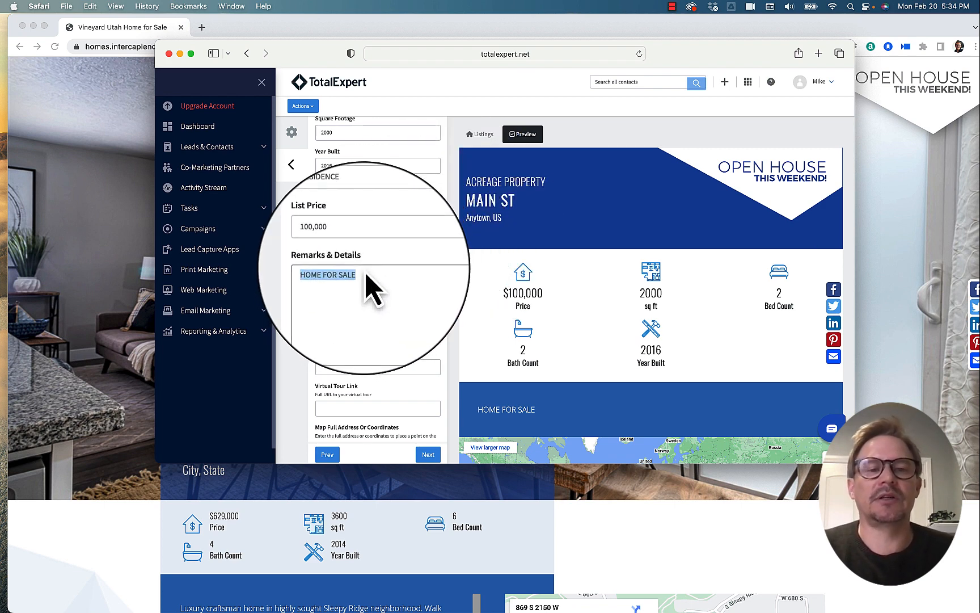
scroll(355, 295, "down", 3)
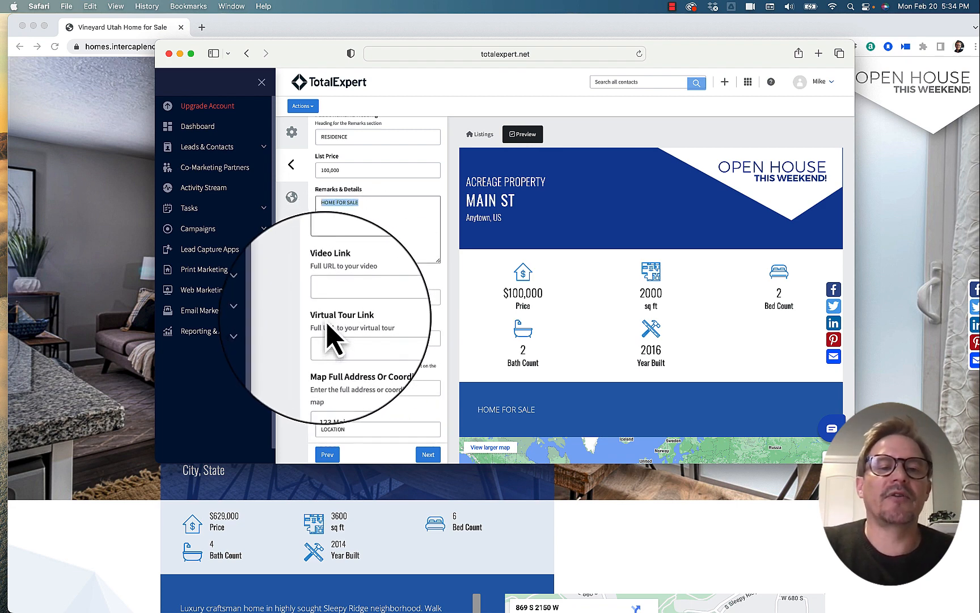
left_click(365, 343)
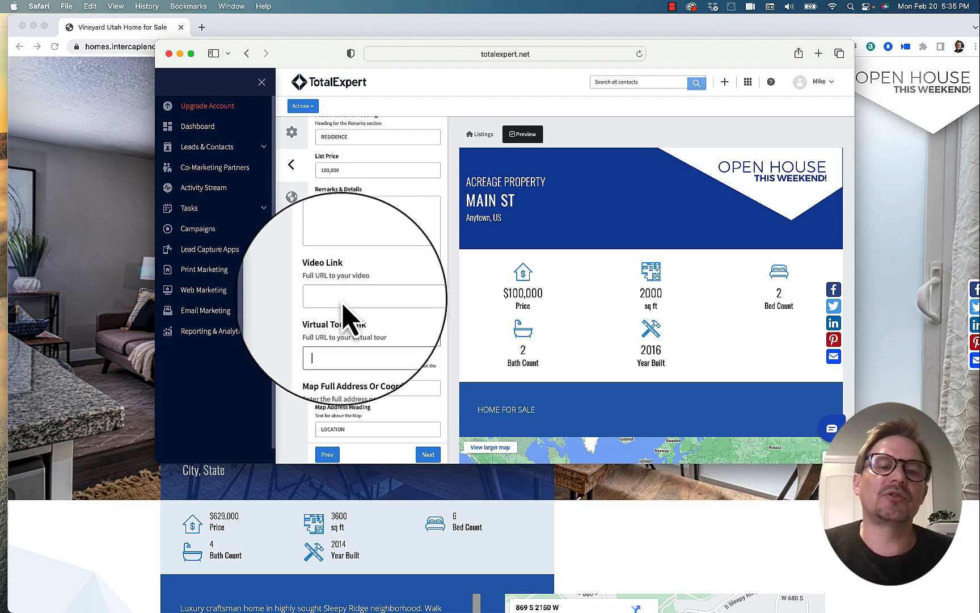
- Switch to Google Chrome, load YouTube in a new tab and open the channel's own videos in YouTube Studio
mouse_move(384, 611)
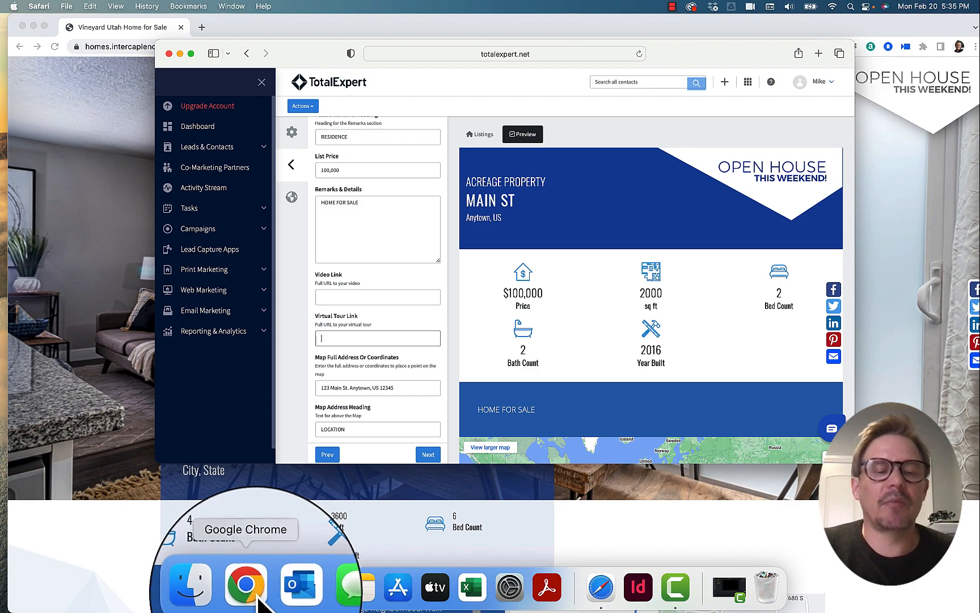
left_click(245, 587)
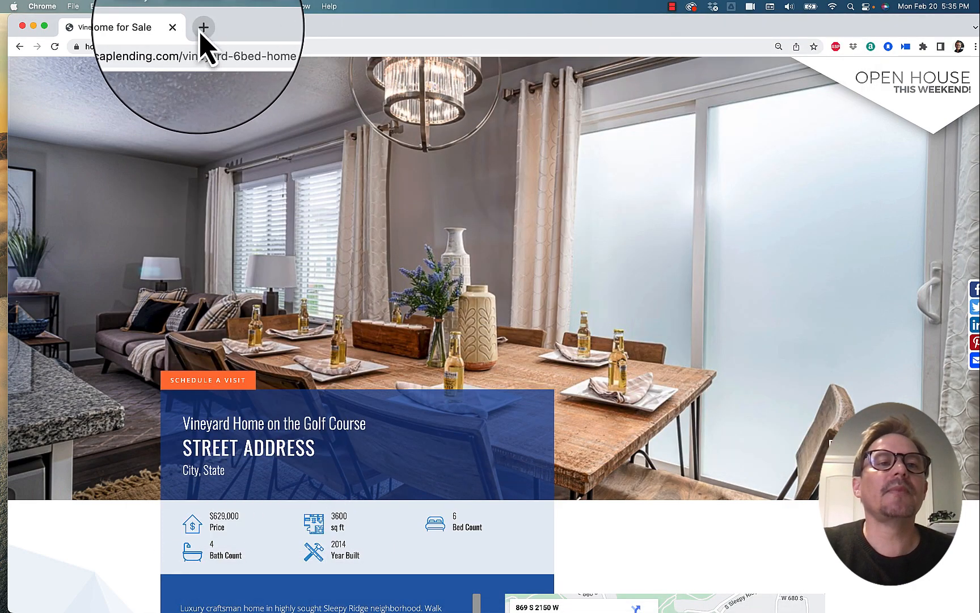
left_click(190, 27)
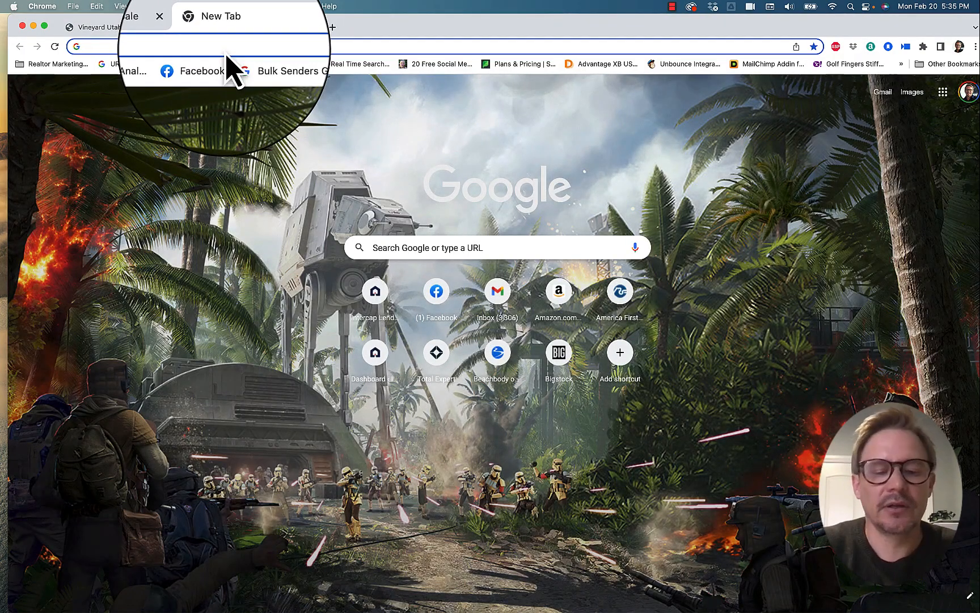
type("YOU")
key("Return")
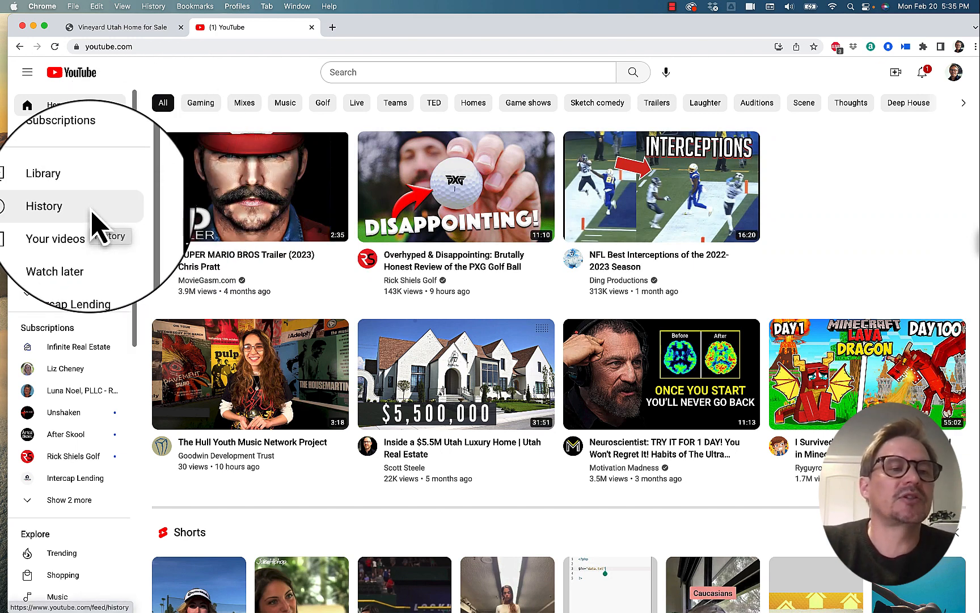
left_click(75, 236)
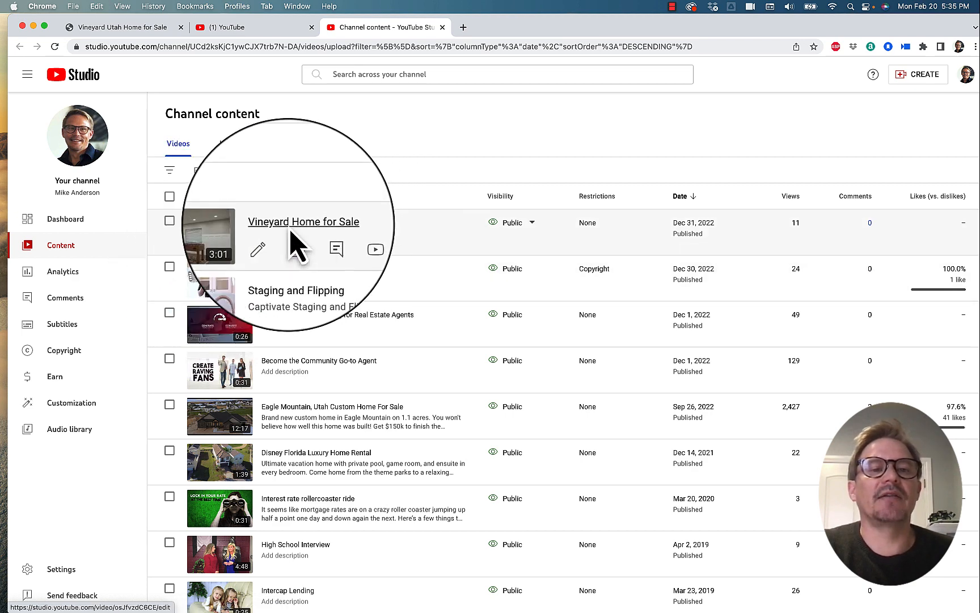
- Open the details of the Eagle Mountain, Utah Custom Home For Sale video and copy its video link
scroll(326, 304, "down", 2)
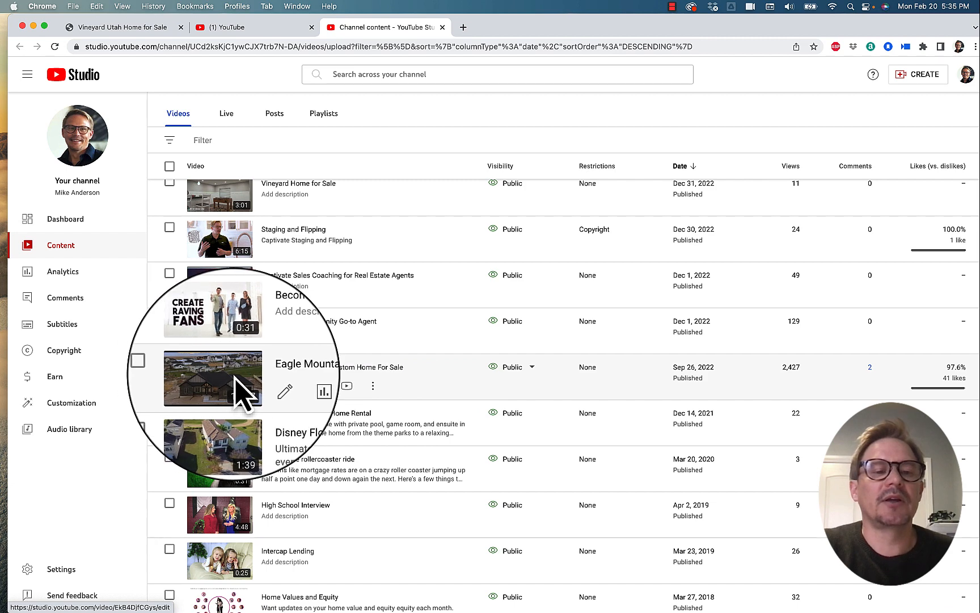
left_click(220, 382)
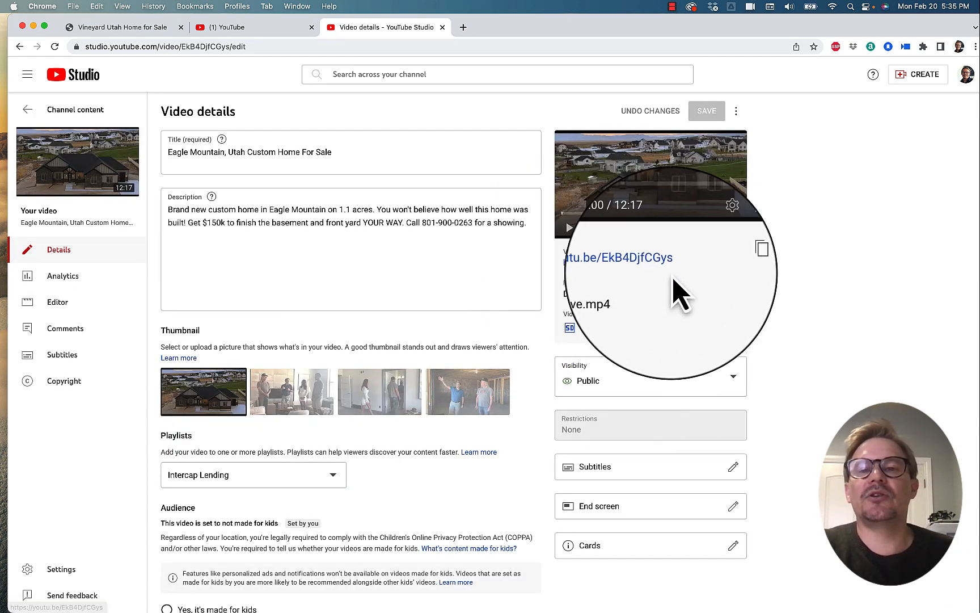
left_click_drag(678, 262, 563, 263)
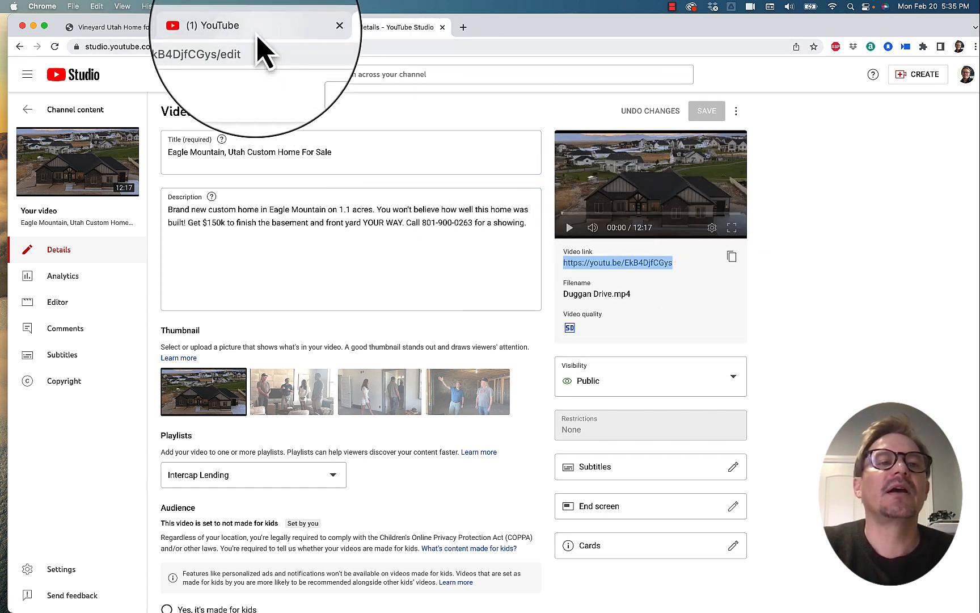
left_click(122, 27)
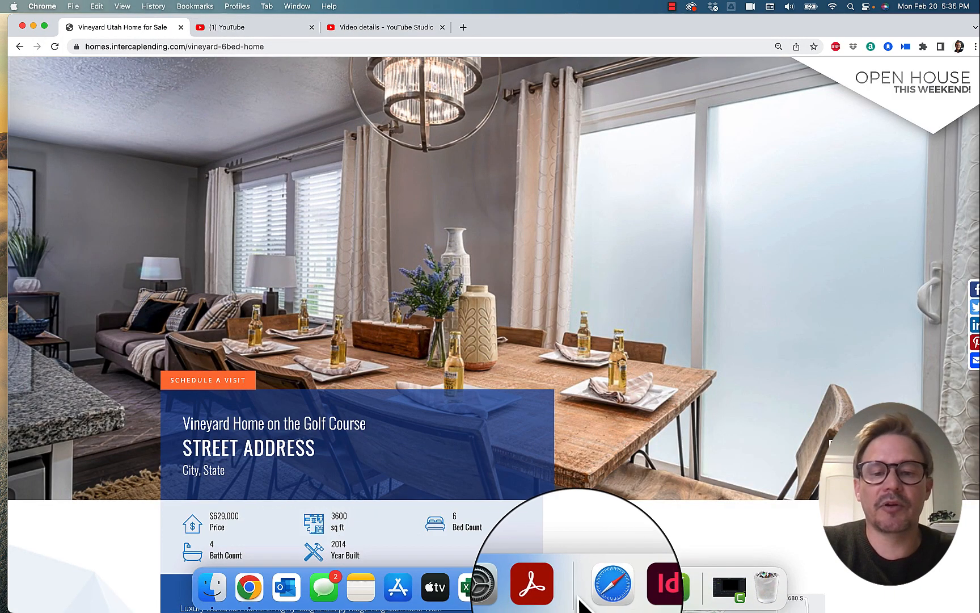
left_click(599, 593)
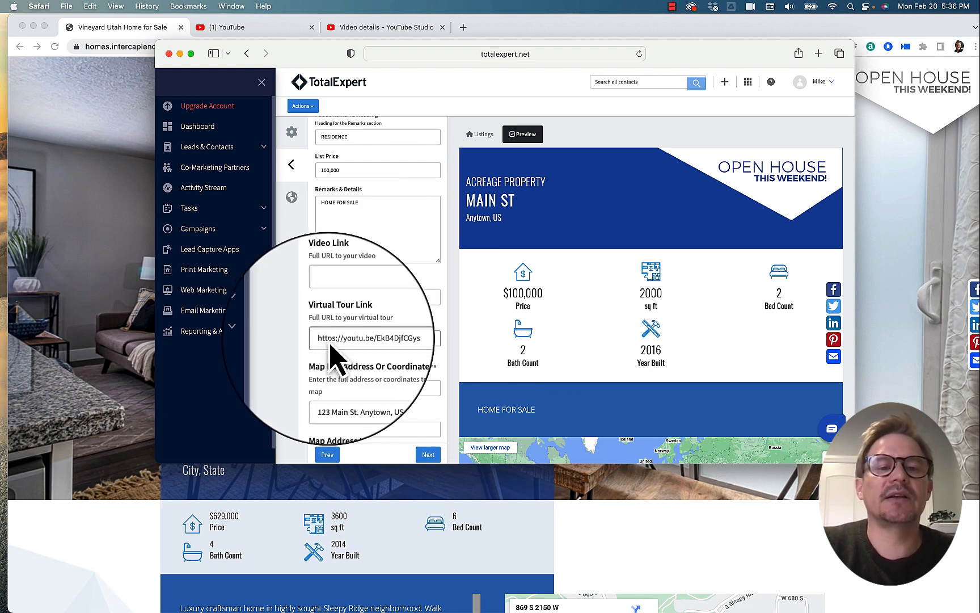
left_click_drag(409, 340, 307, 340)
key("cmd+c")
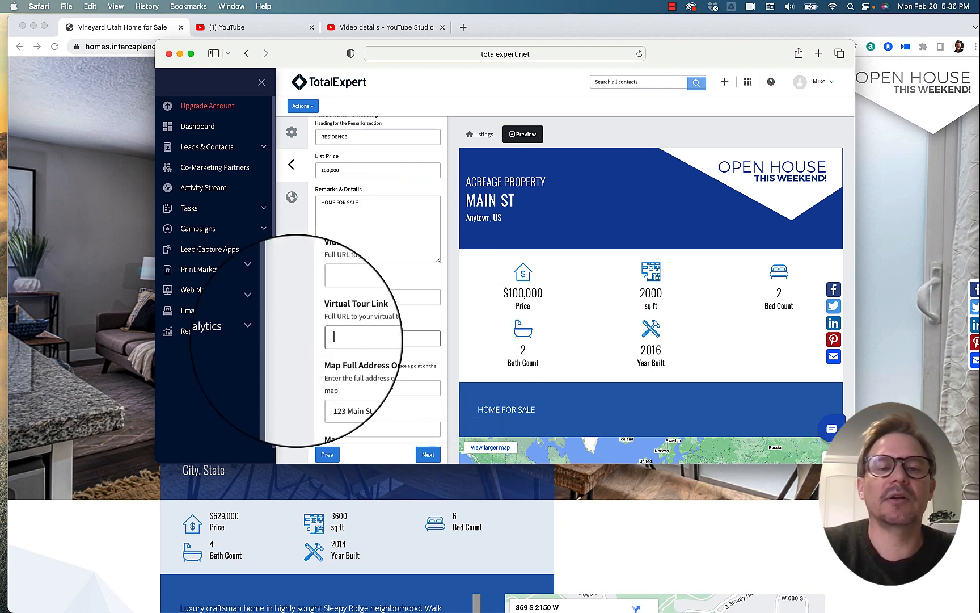
left_click(340, 297)
key("cmd+v")
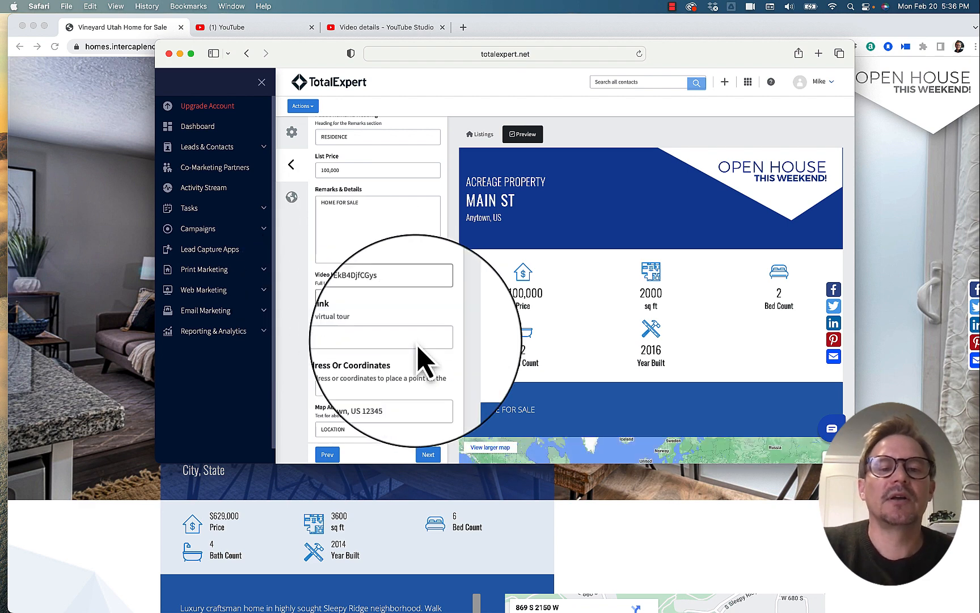
- Check the video tour button in the preview and examine the Map Full Address Or Coordinates field
left_click(418, 339)
scroll(565, 389, "down", 2)
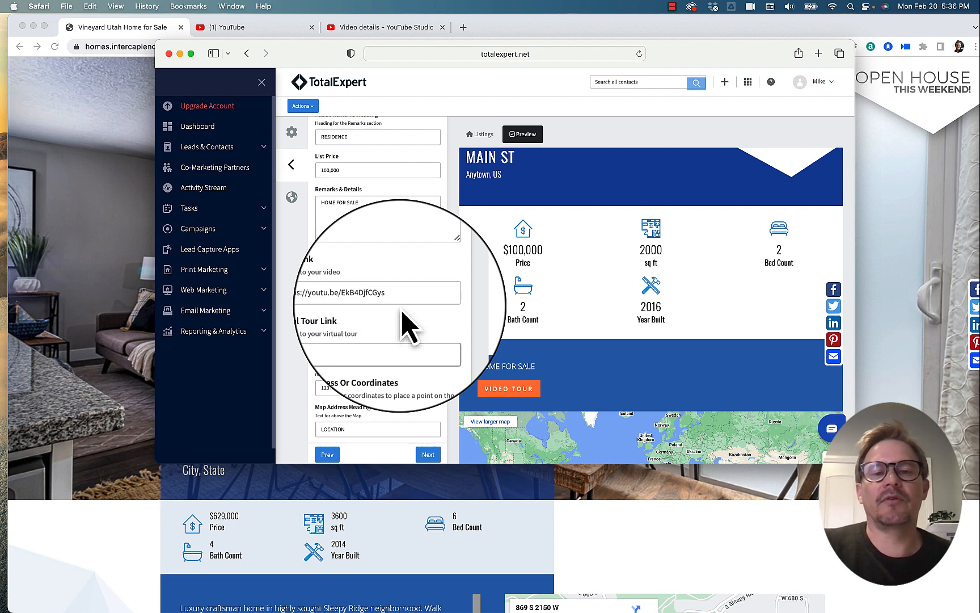
scroll(406, 326, "down", 3)
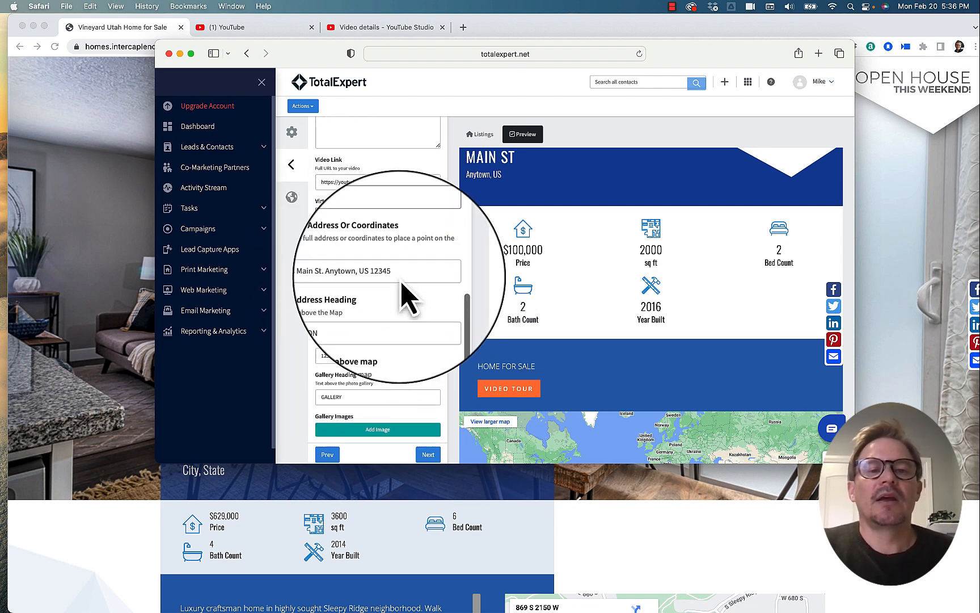
left_click(317, 275)
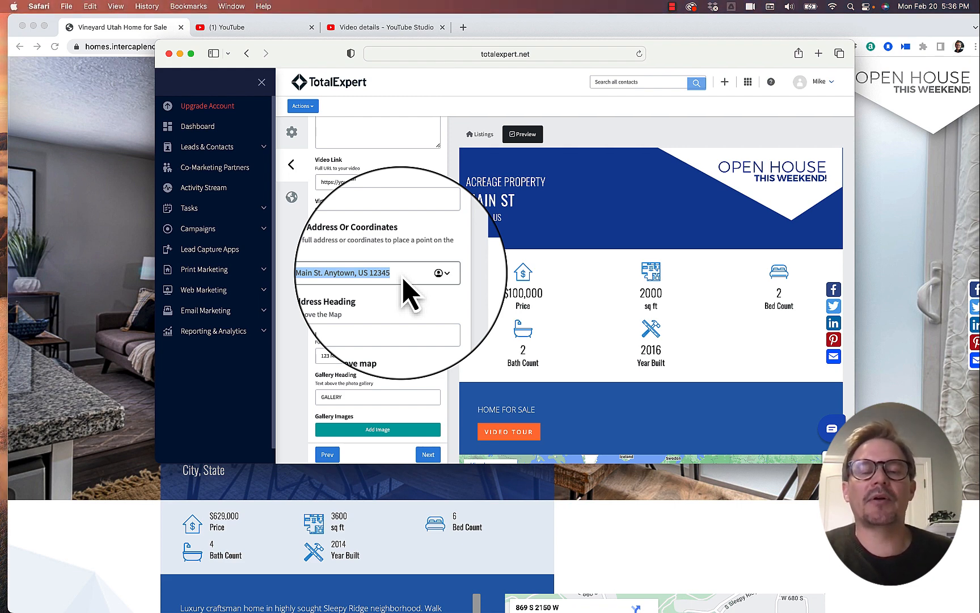
left_click(464, 27)
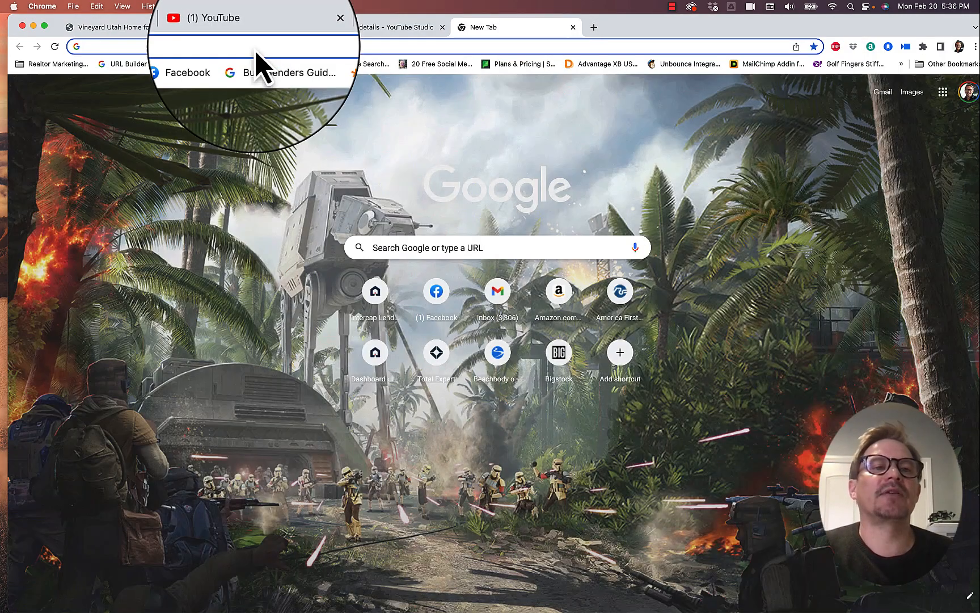
left_click(256, 47)
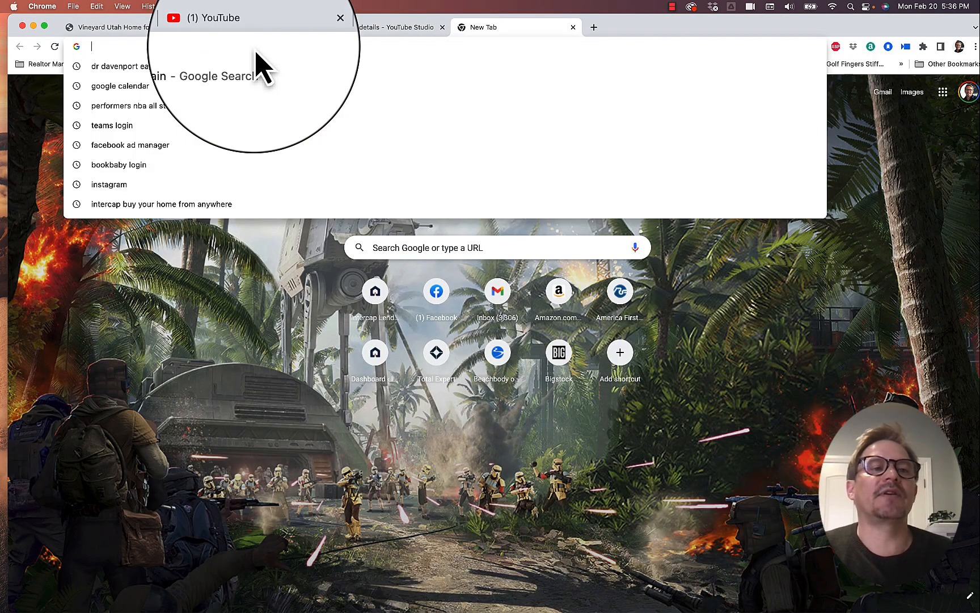
left_click(347, 27)
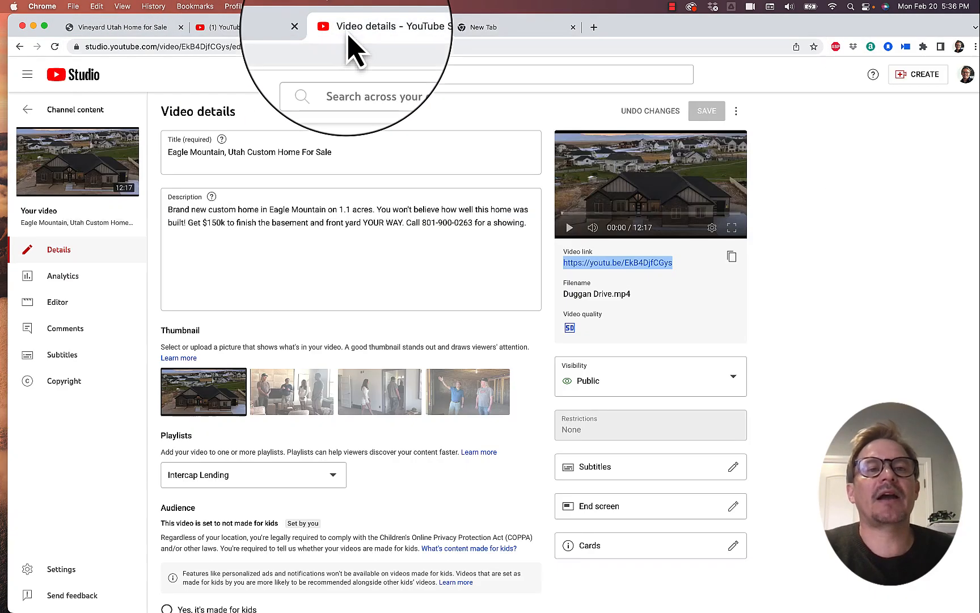
left_click(153, 29)
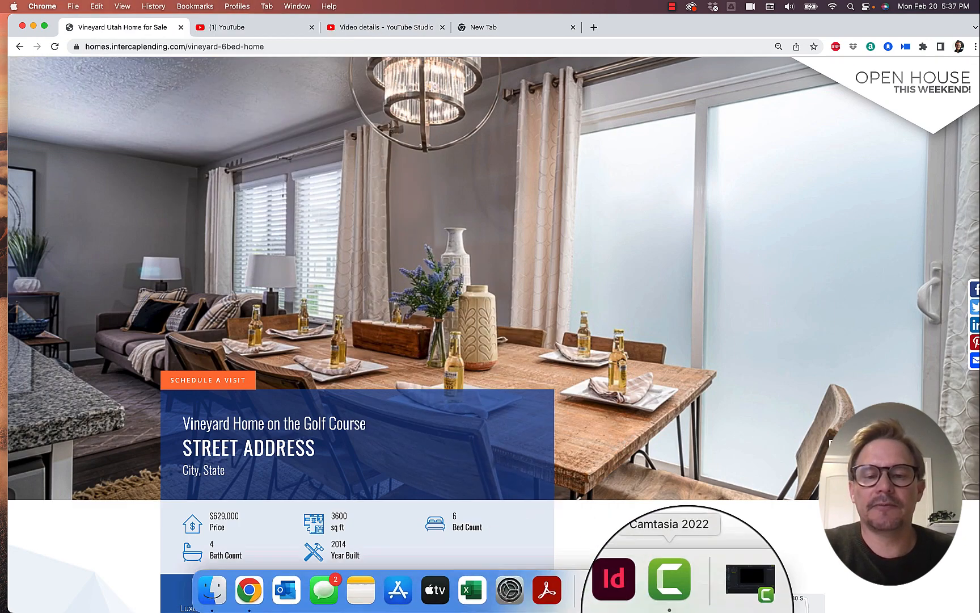
left_click(612, 590)
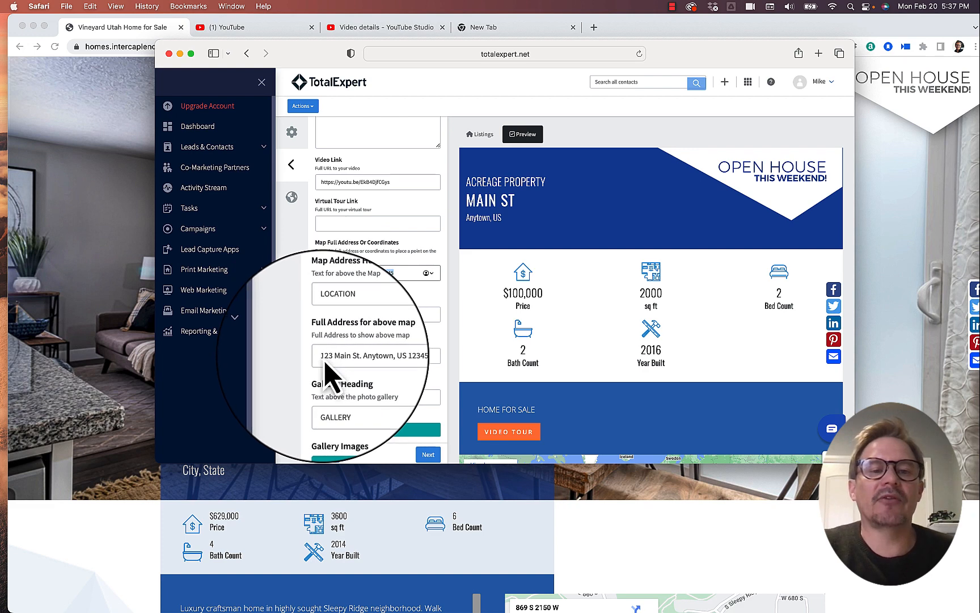
- Examine the Full Address for above map field and compare it with the map in the preview
left_click_drag(326, 363, 416, 370)
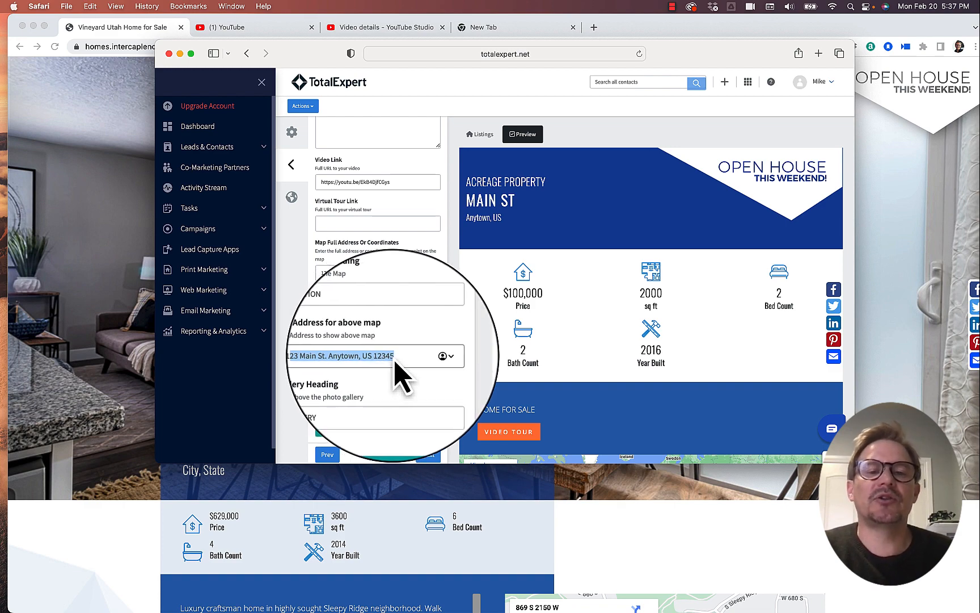
scroll(573, 392, "down", 3)
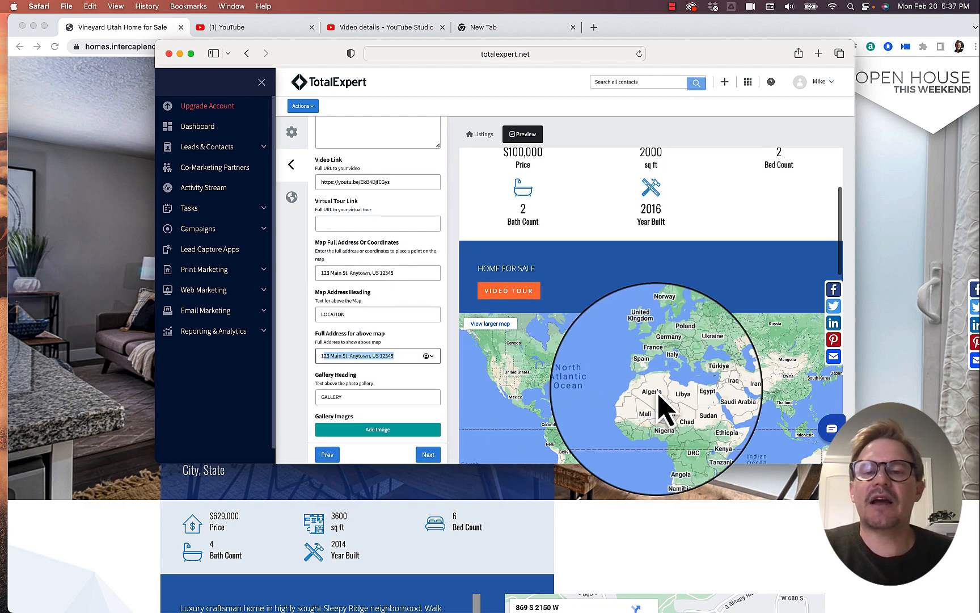
scroll(698, 412, "down", 2)
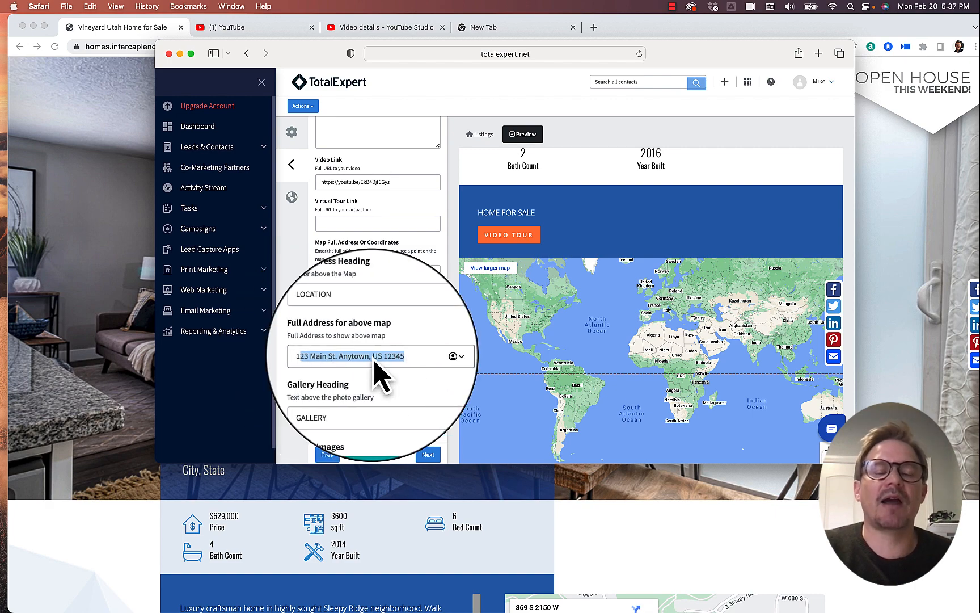
- Switch to Google Chrome, load Google Maps in the blank tab and open its place search
left_click(505, 24)
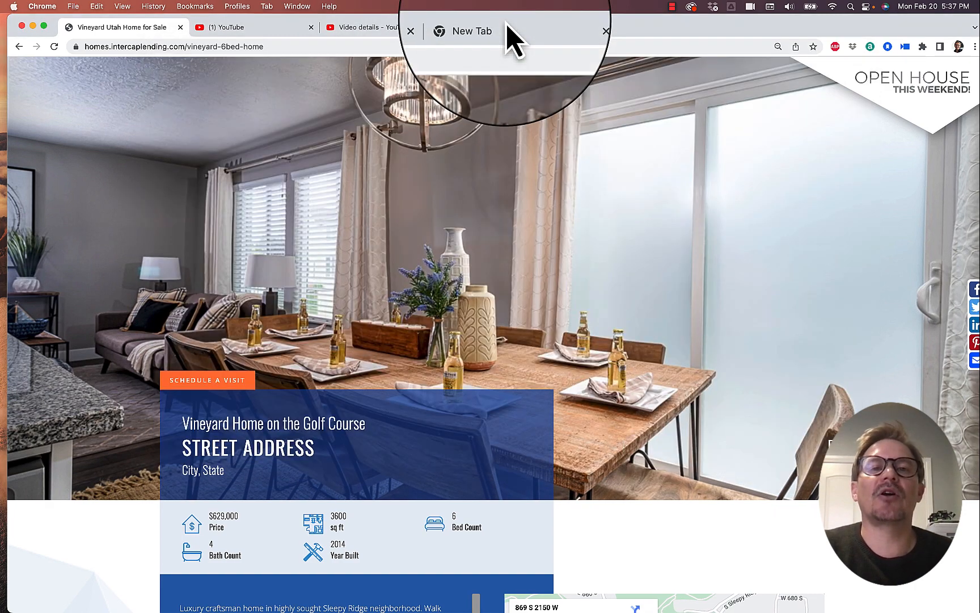
left_click(476, 29)
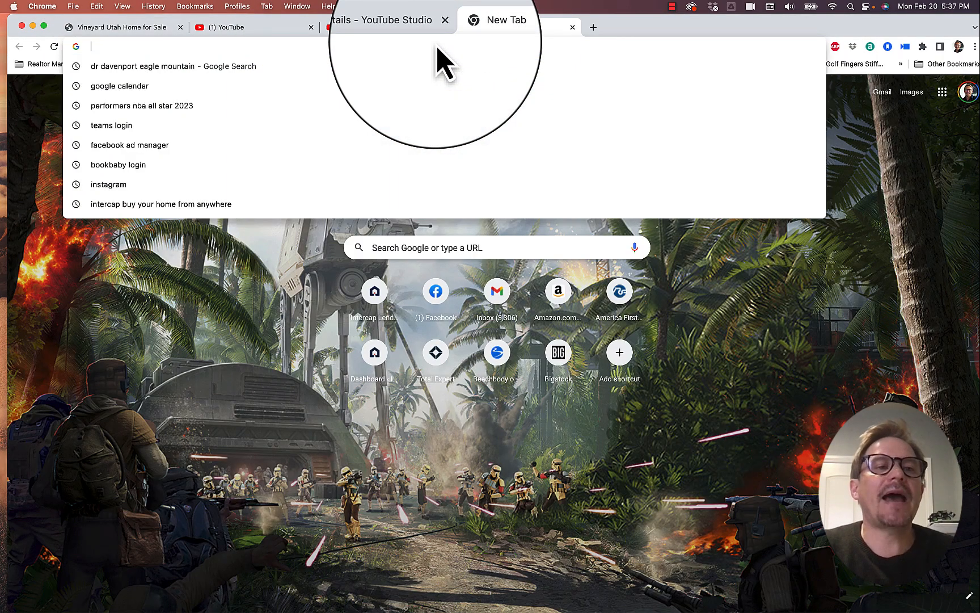
type("maps")
key("Return")
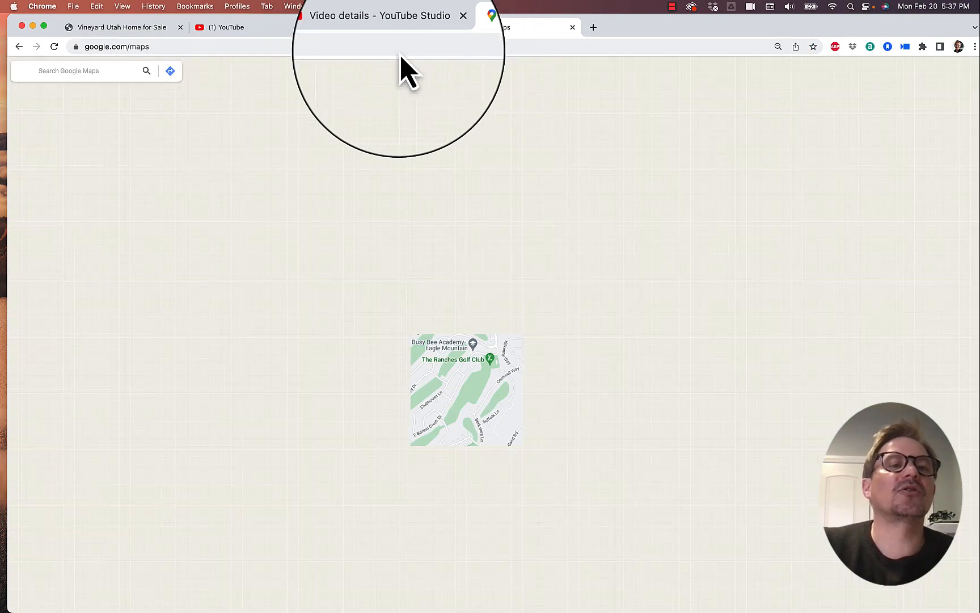
left_click(67, 91)
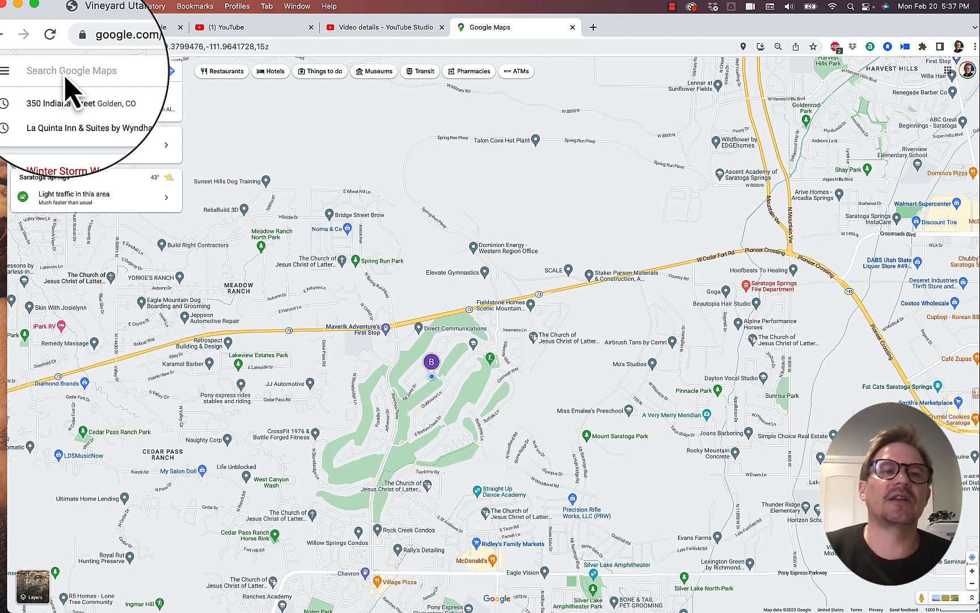
- Return to TotalExpert in Safari and review the preview map and the address shown above the map
left_click(114, 27)
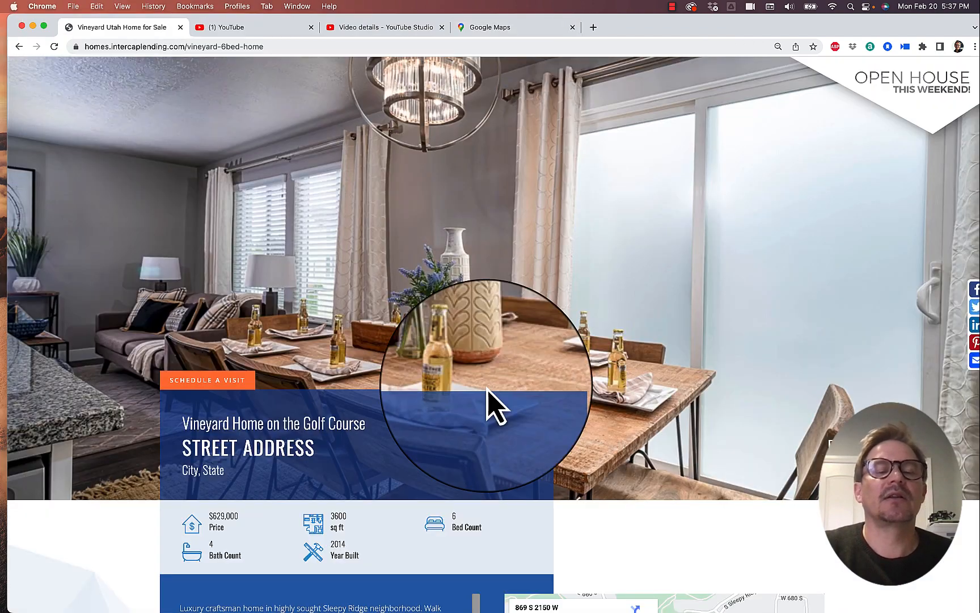
mouse_move(547, 602)
left_click(596, 590)
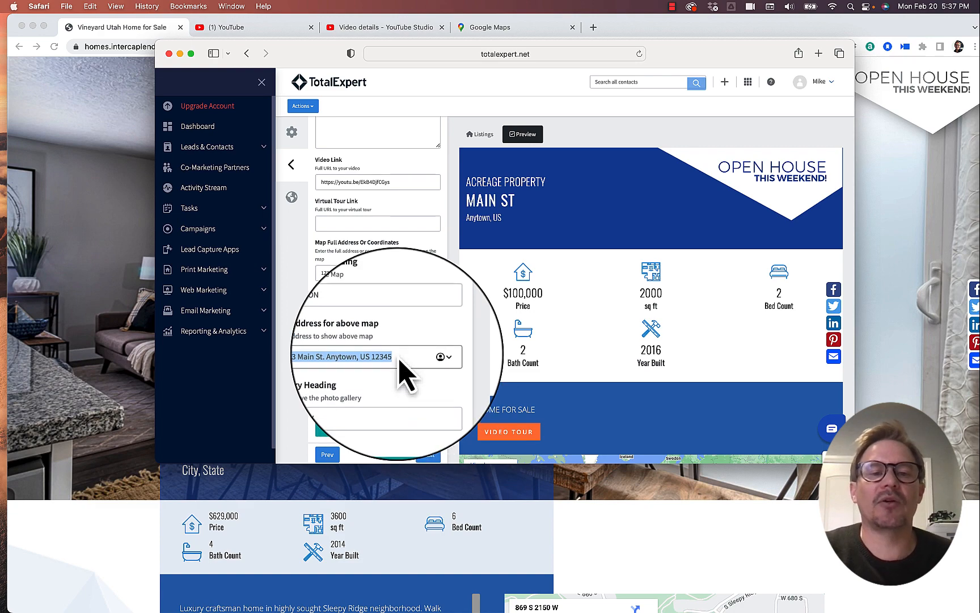
scroll(549, 386, "down", 1)
scroll(548, 385, "down", 4)
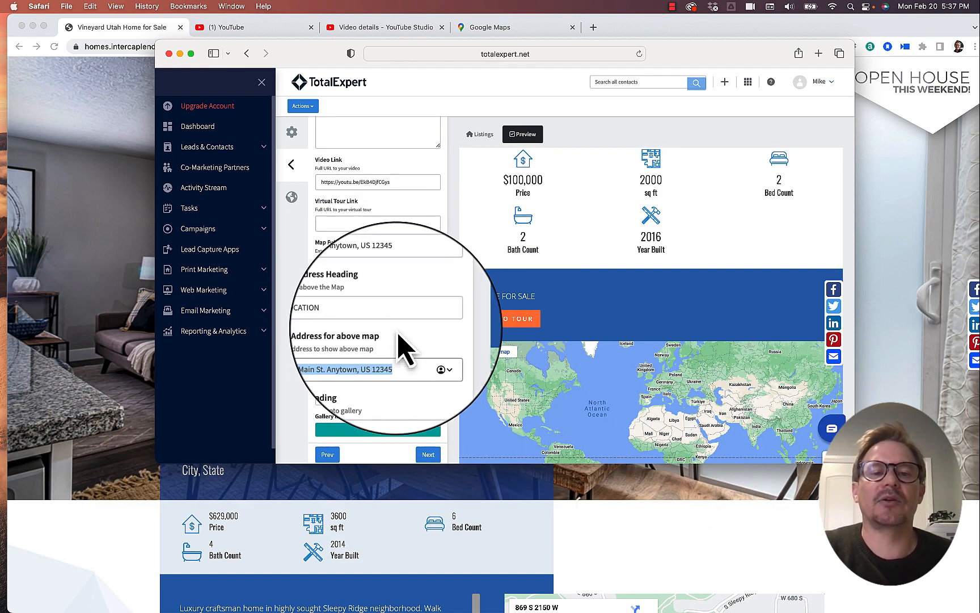
scroll(403, 351, "down", 2)
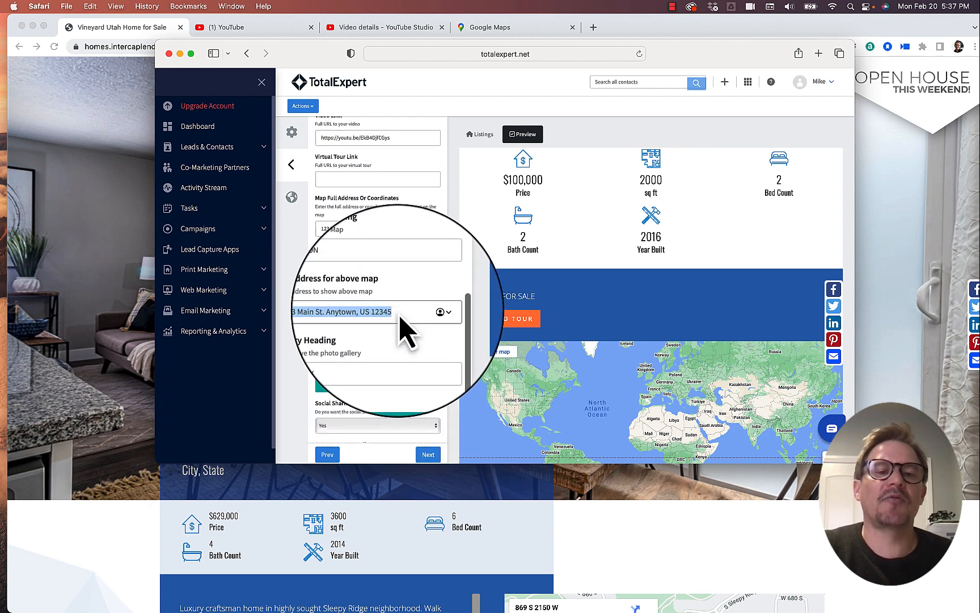
left_click_drag(398, 312, 314, 312)
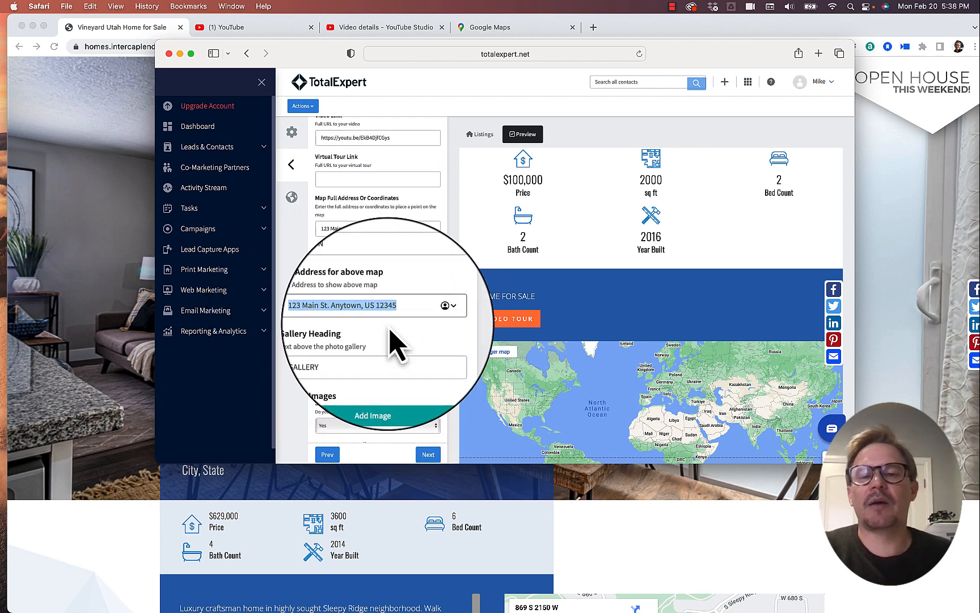
- Start adding a gallery image and open the file chooser for uploading media
scroll(417, 350, "down", 3)
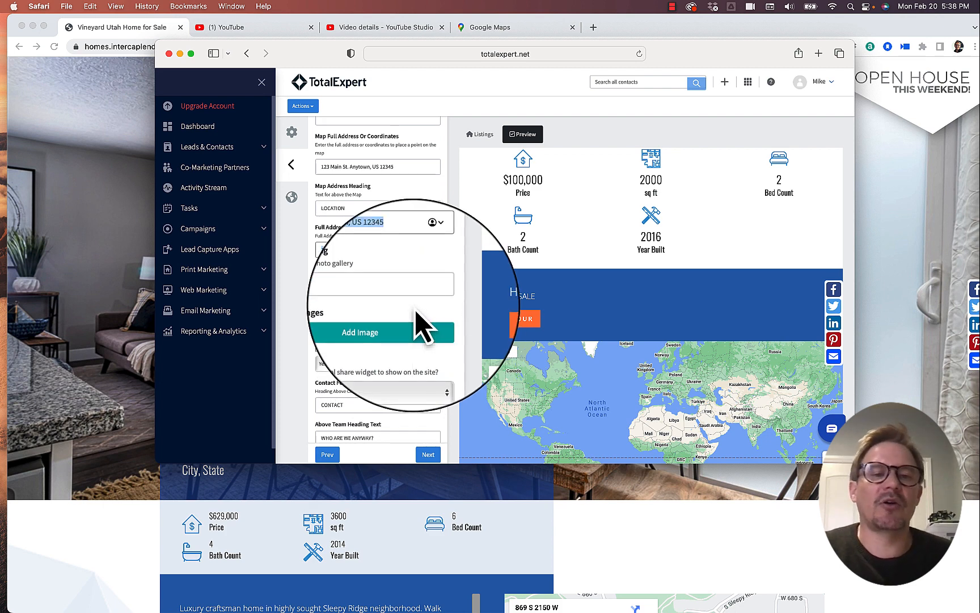
scroll(416, 311, "down", 3)
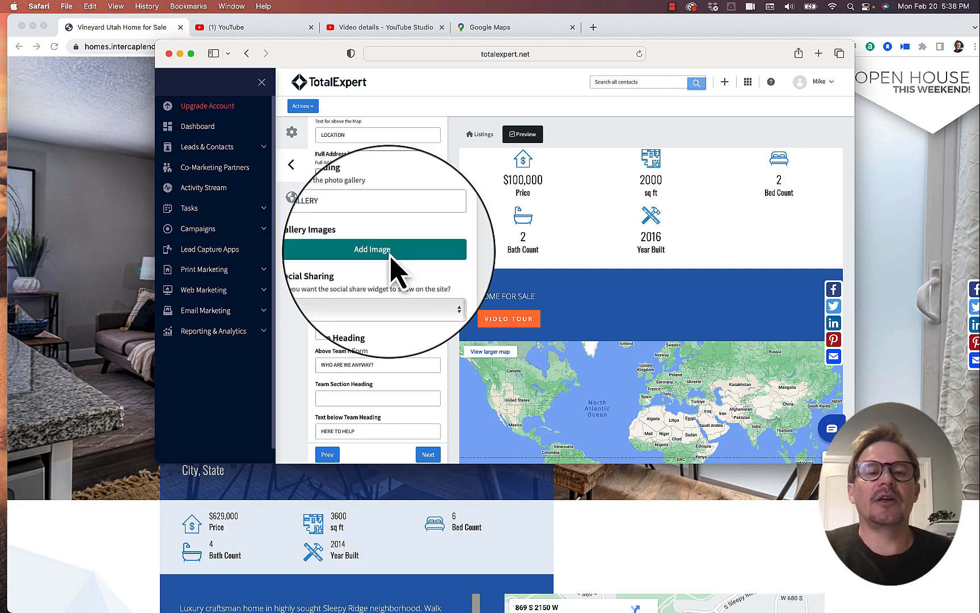
left_click(394, 256)
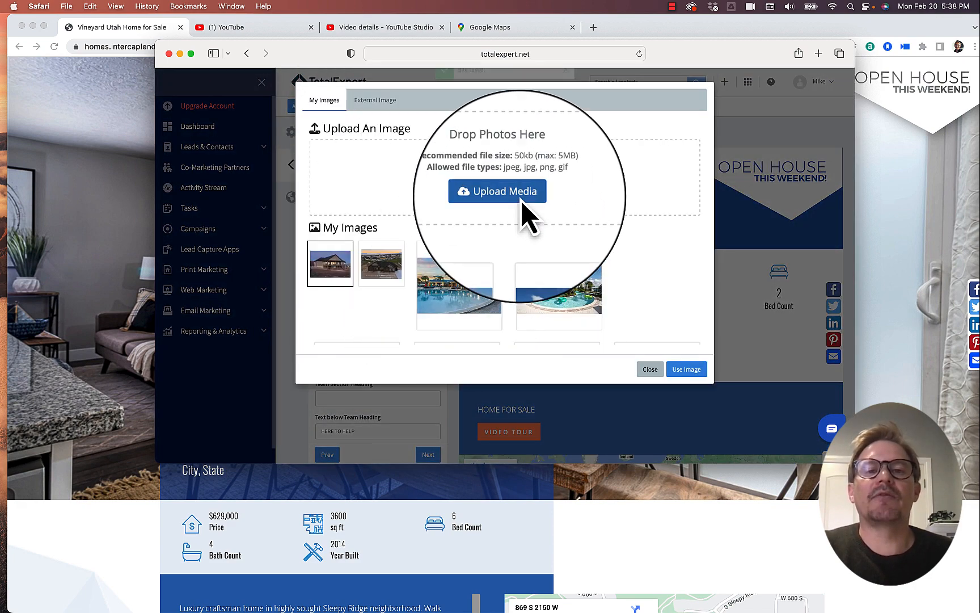
left_click(521, 196)
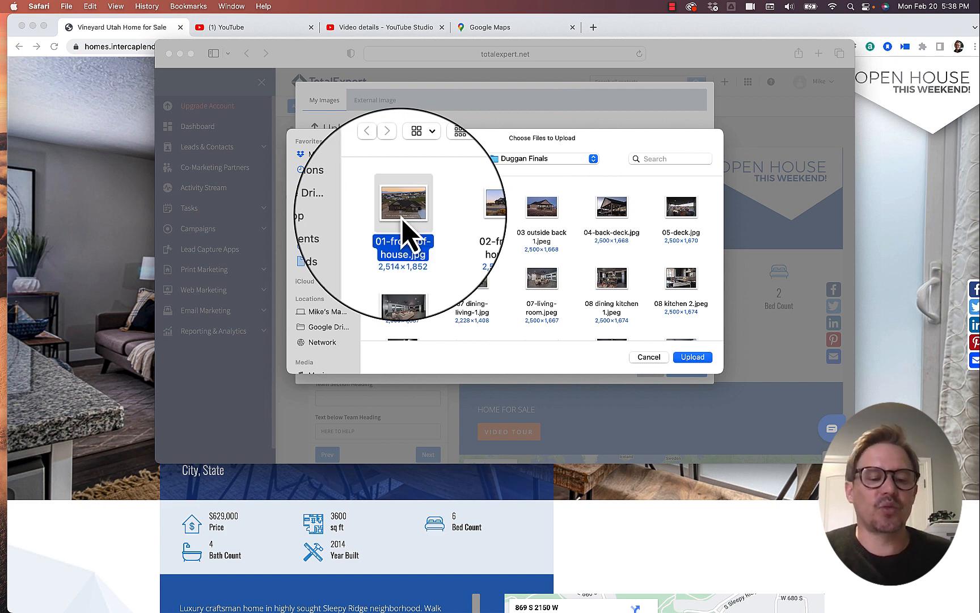
left_click(551, 215, "shift")
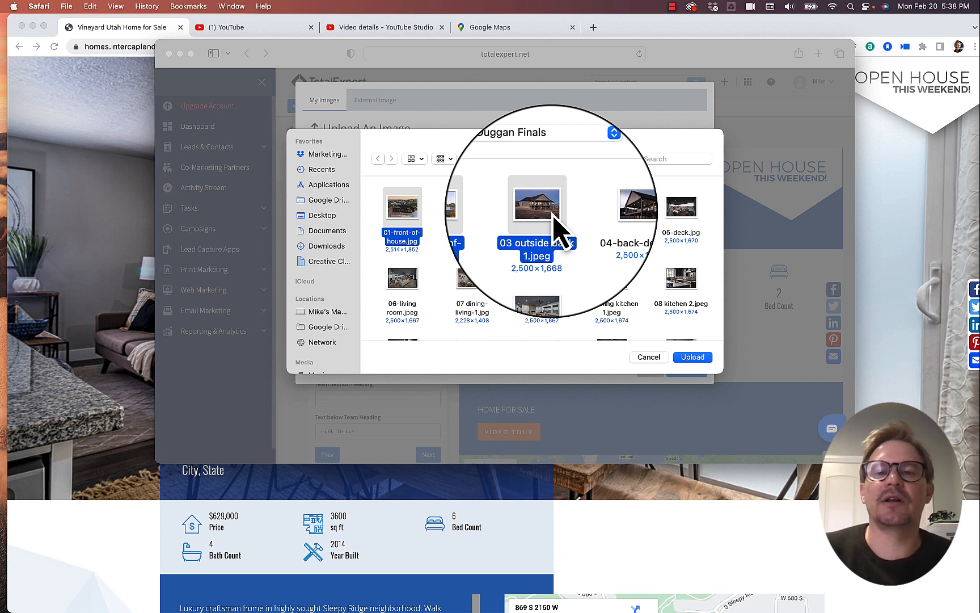
left_click(611, 208, "super")
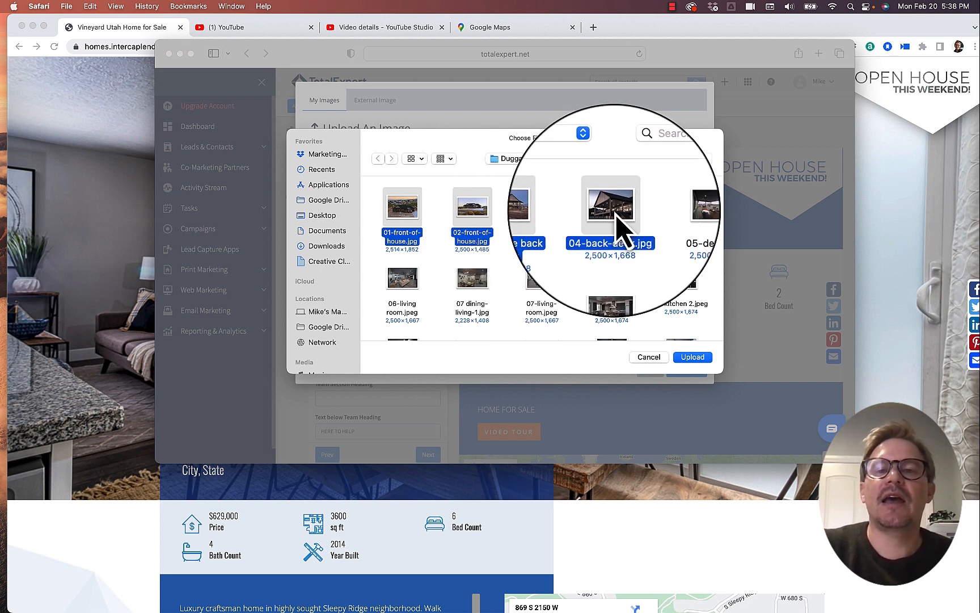
left_click(681, 208, "super")
left_click(611, 278, "super")
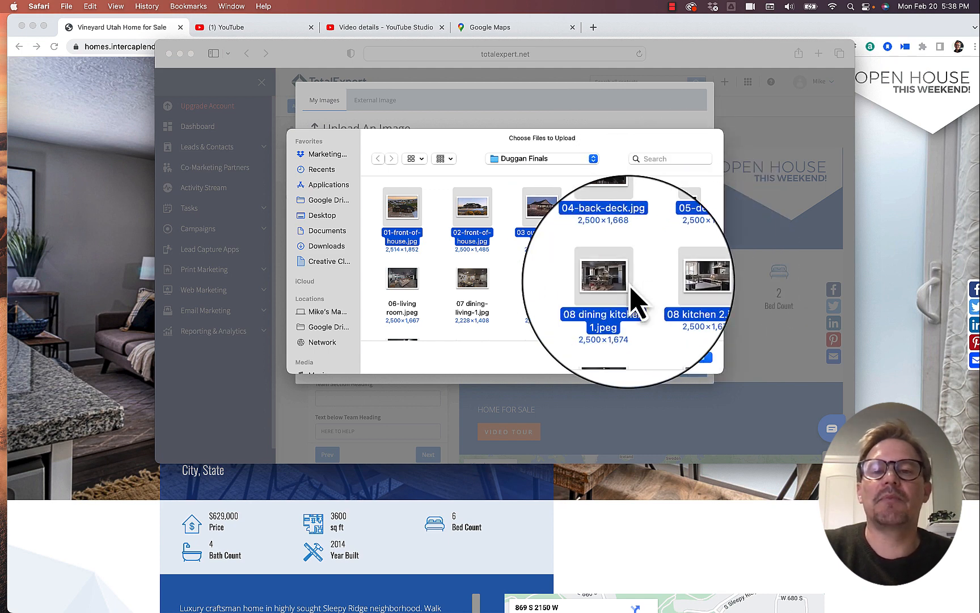
left_click(492, 300, "super")
left_click(412, 273, "super")
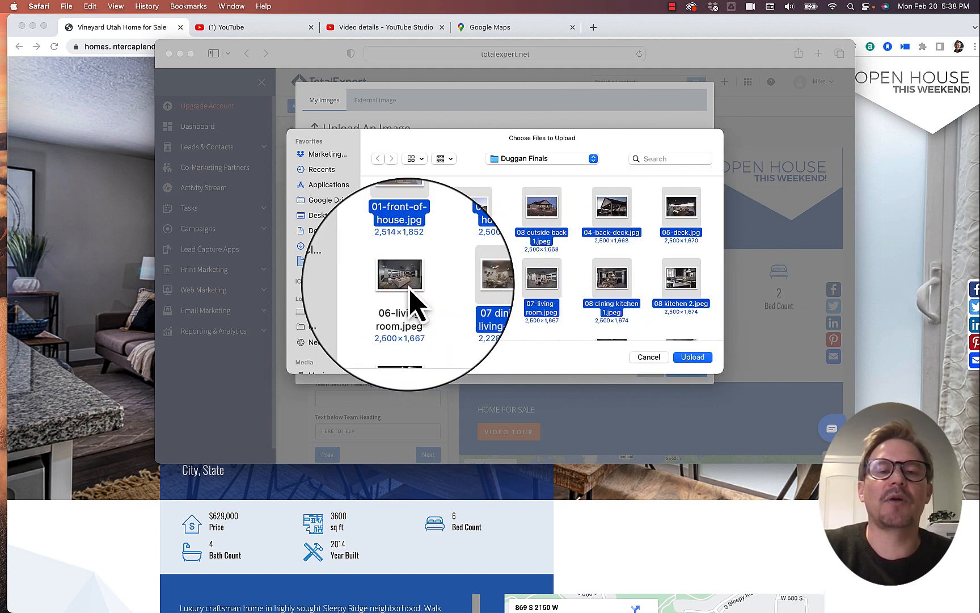
scroll(464, 280, "down", 2)
left_click(402, 273, "super")
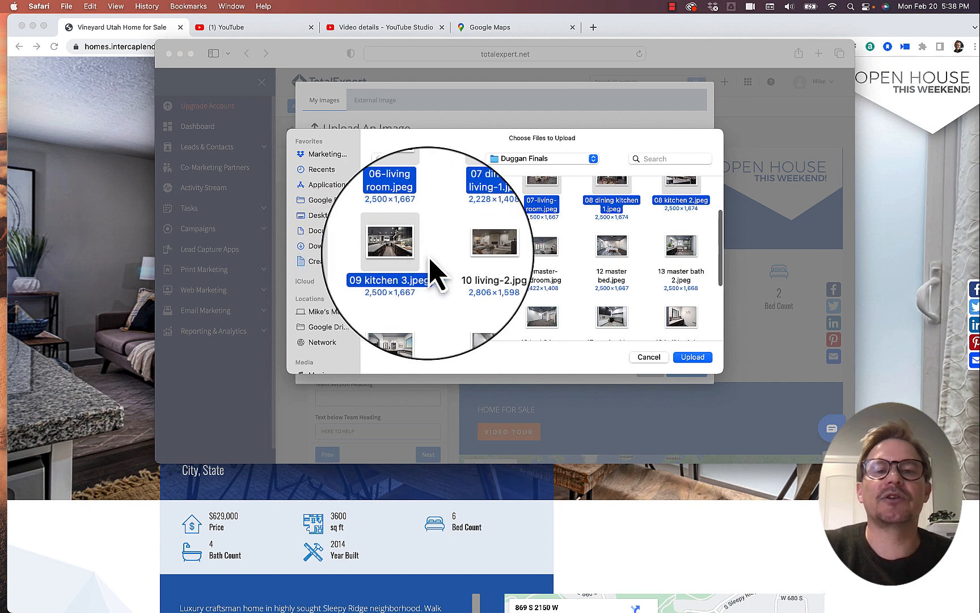
left_click(478, 264, "super")
left_click(545, 258, "super")
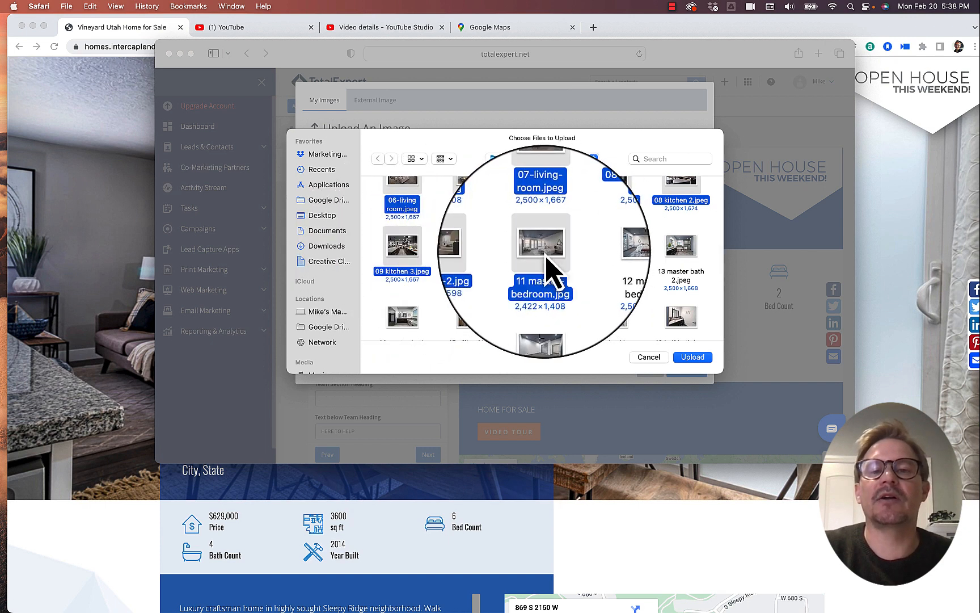
left_click(616, 256, "super")
left_click(681, 256, "super")
left_click(684, 320, "super")
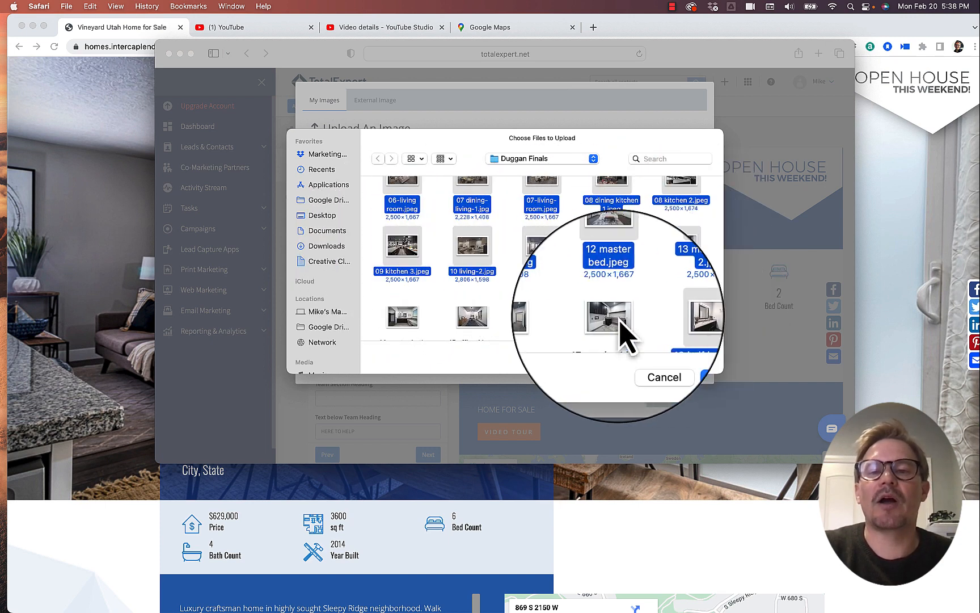
left_click(613, 322, "super")
left_click(543, 322, "super")
left_click(476, 324, "super")
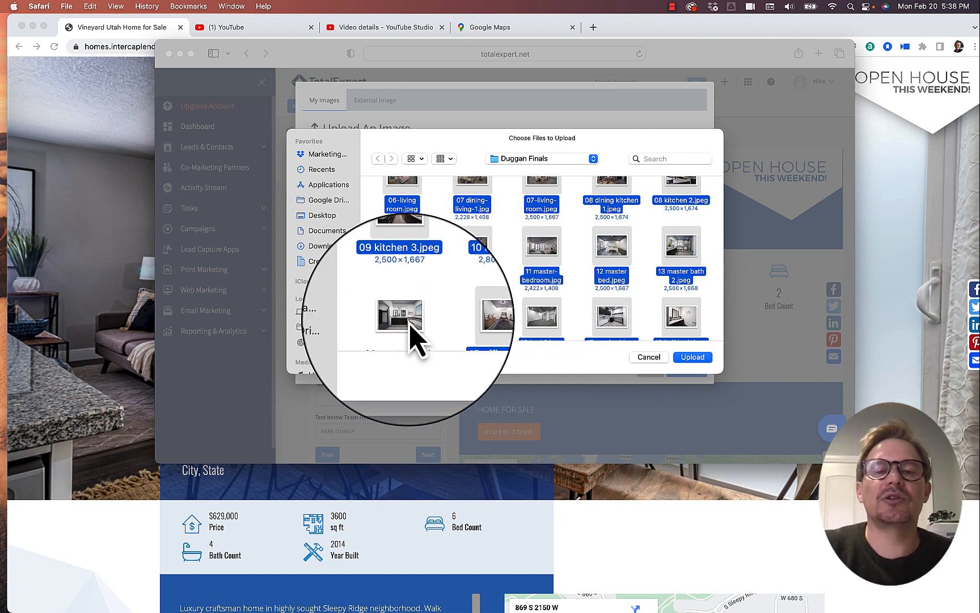
scroll(413, 332, "down", 3)
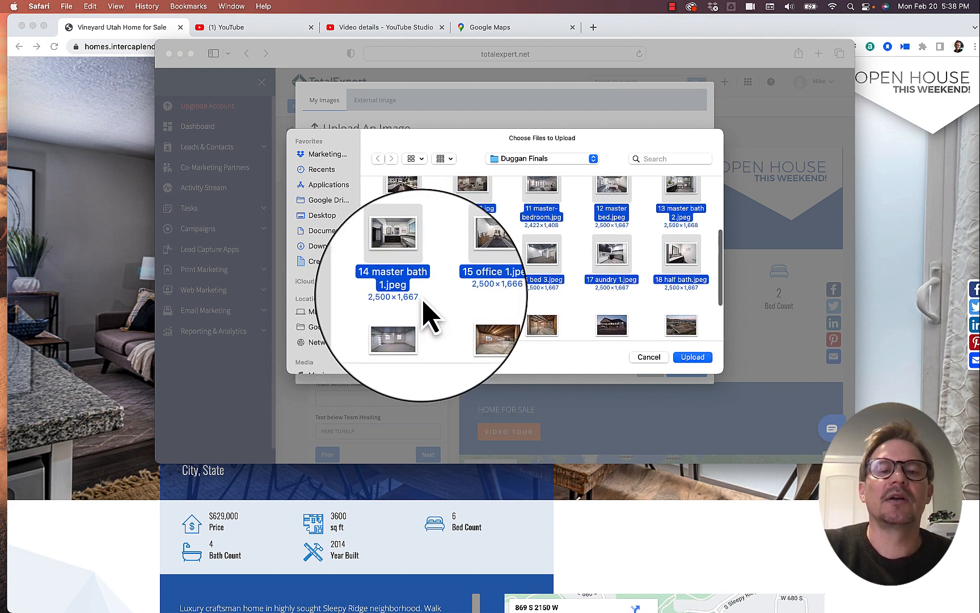
left_click(428, 317)
- Upload the Duggan Finals photos numbered 01 through 05 together with 08 kitchen 2.jpeg and 08 dining kitchen 1.jpeg
scroll(420, 286, "up", 5)
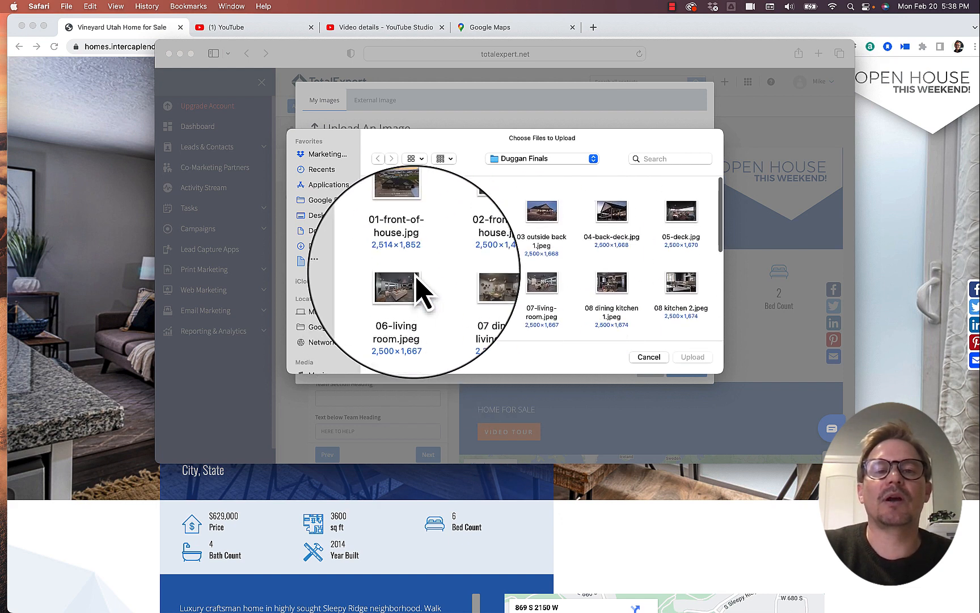
left_click(408, 212)
left_click(481, 219, "super")
left_click(541, 224, "super")
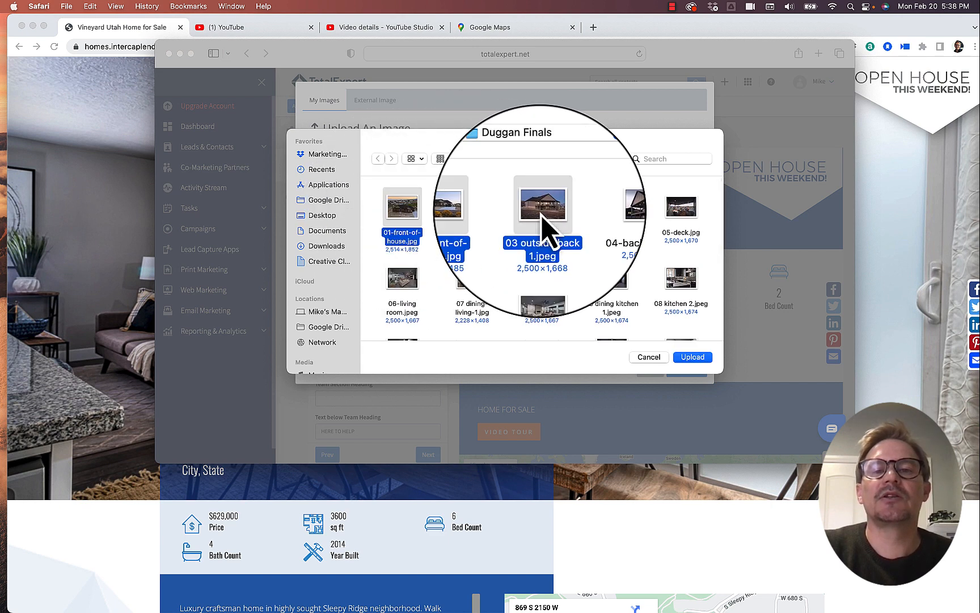
left_click(611, 208, "super")
left_click(682, 208, "super")
left_click(682, 279, "super")
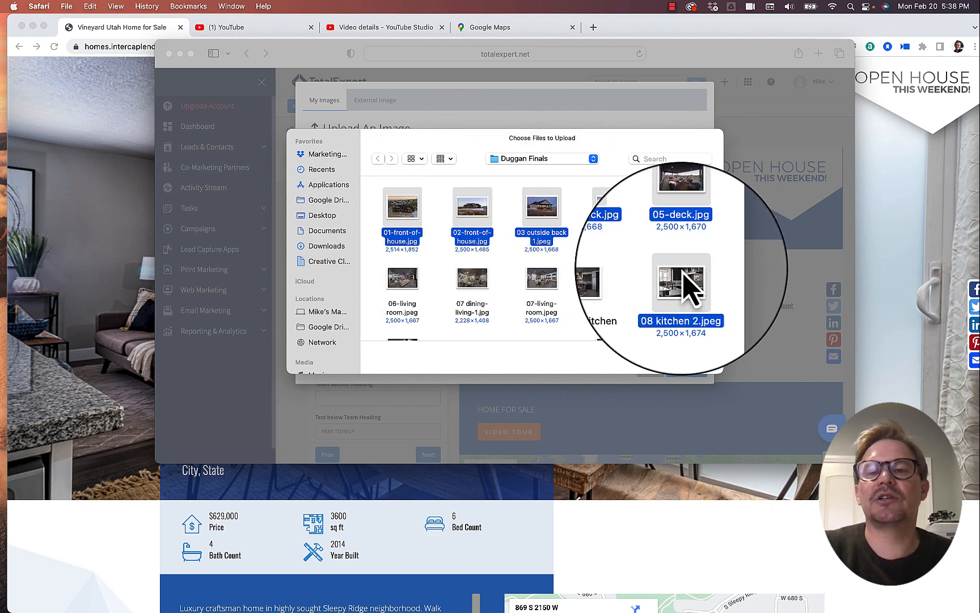
left_click(612, 278, "super")
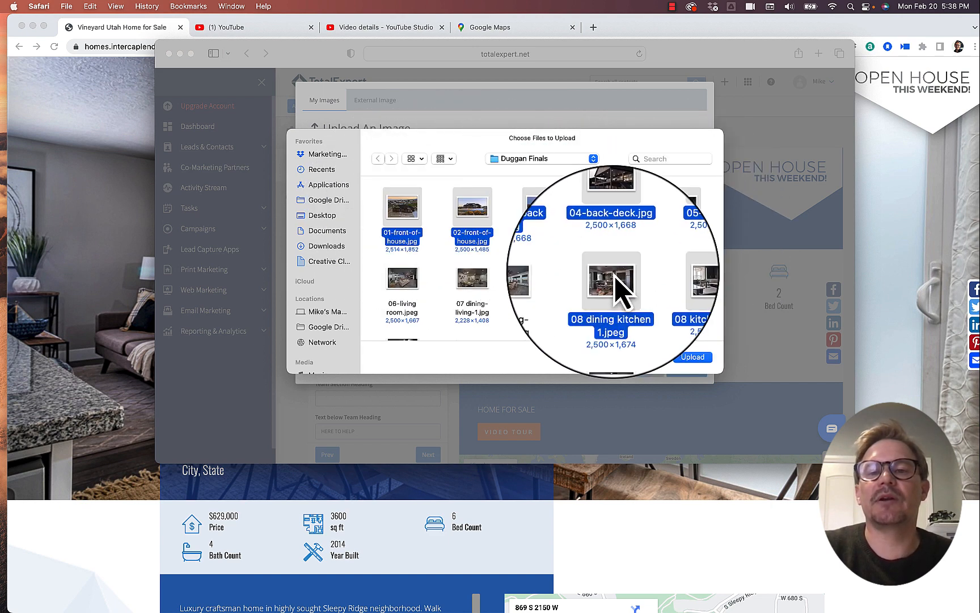
left_click(689, 356)
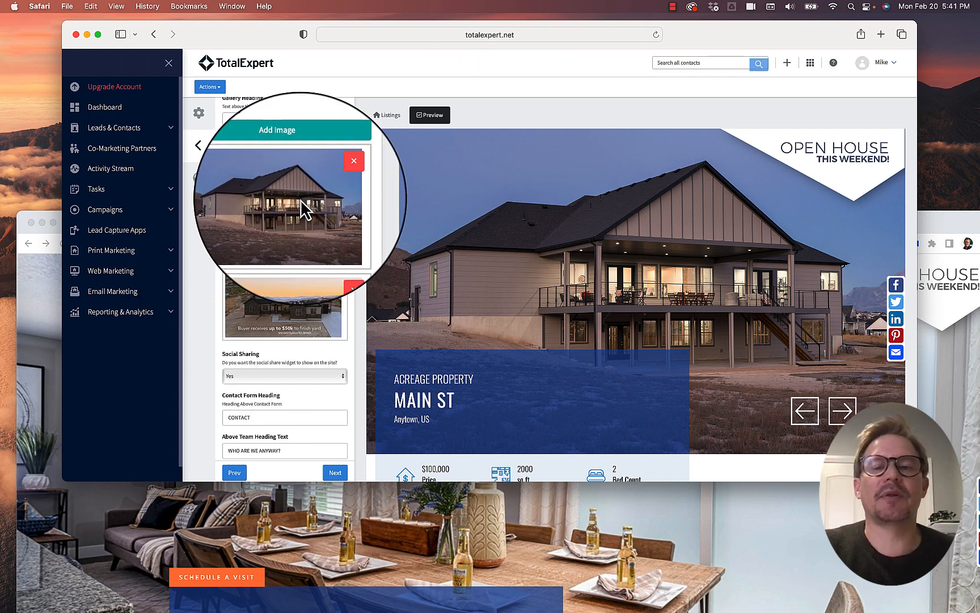
- Reorder the gallery images so the front-of-house photo comes first, and check the slide order in an enlarged preview
left_click_drag(299, 317, 299, 213)
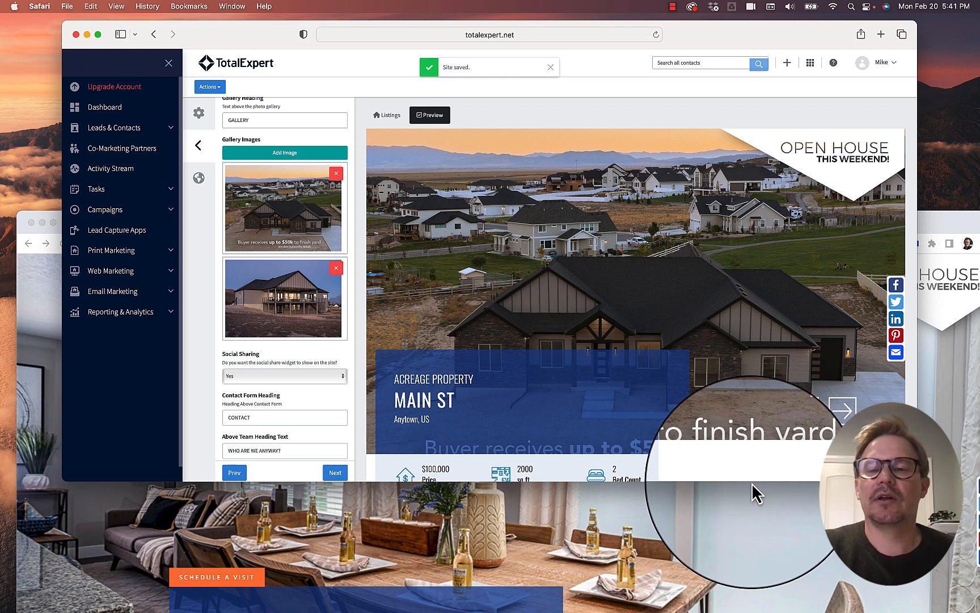
left_click_drag(752, 482, 758, 582)
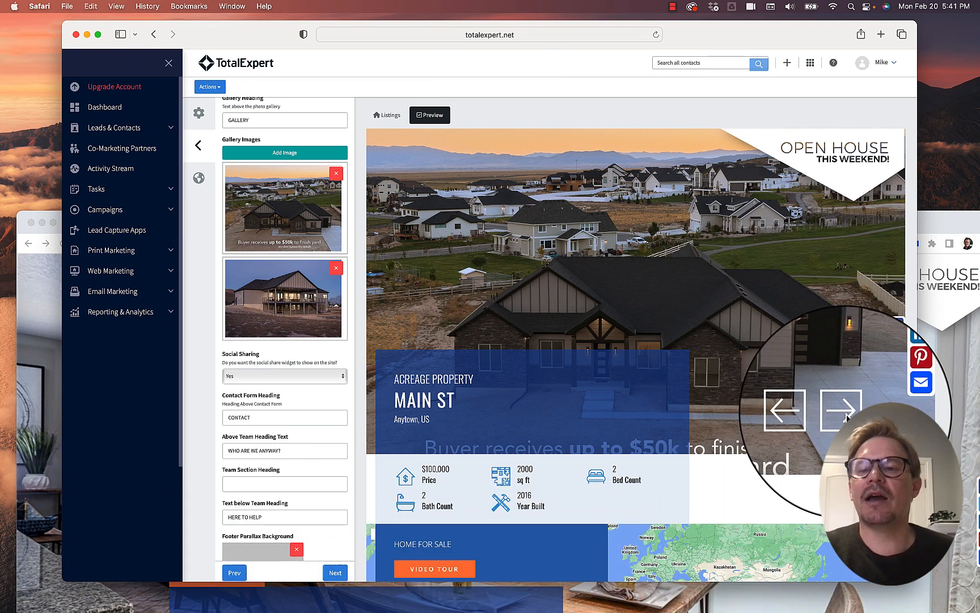
left_click(847, 416)
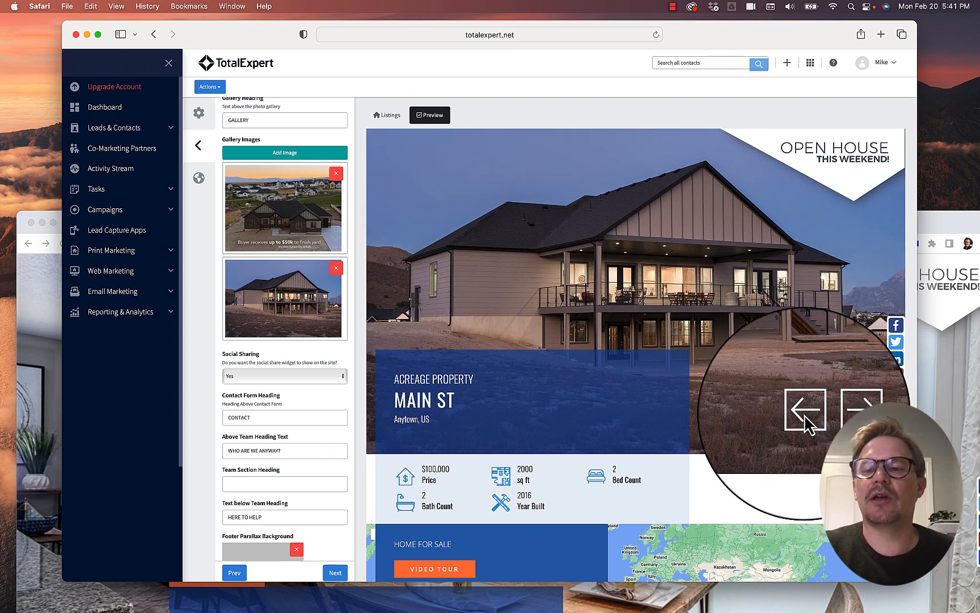
left_click(807, 413)
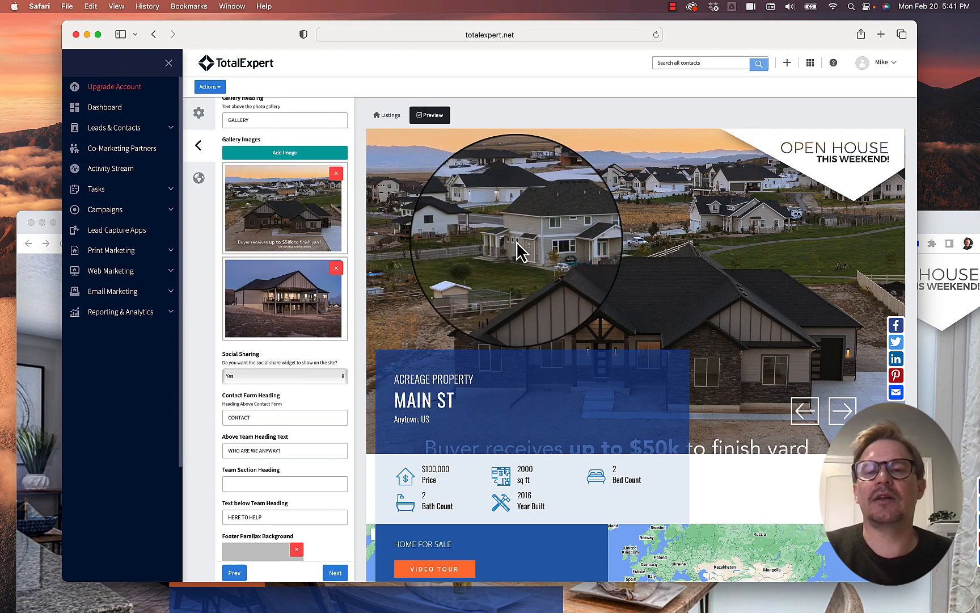
left_click_drag(712, 43, 683, 34)
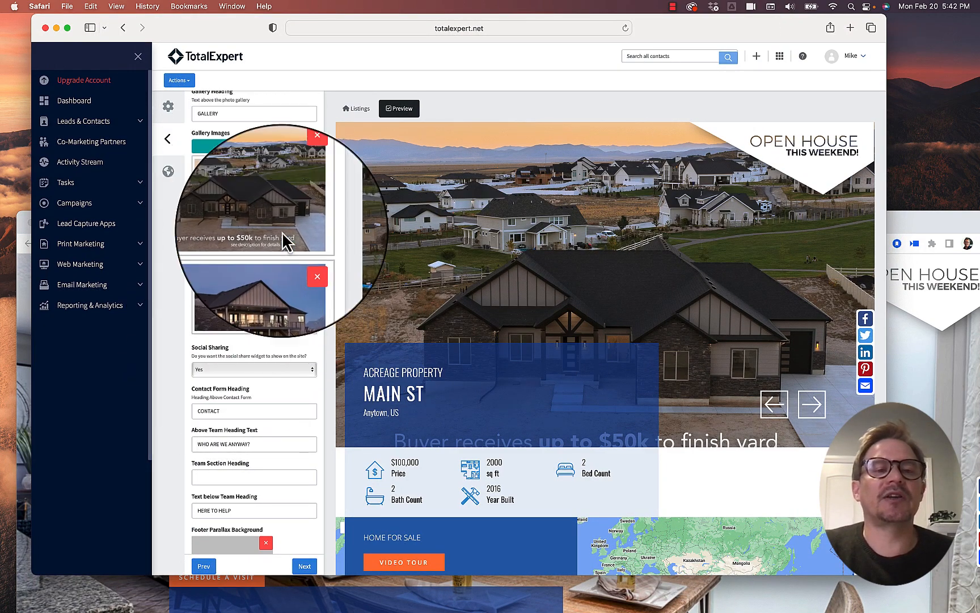
- Review the social sharing, contact and team heading fields, plus the contact form and partner cards in the preview
scroll(278, 317, "down", 4)
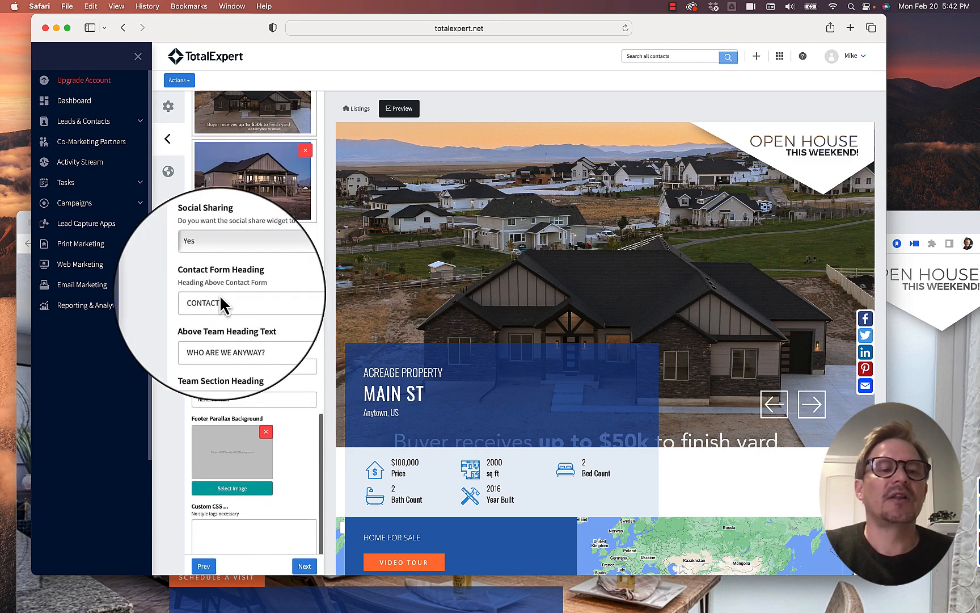
scroll(243, 332, "down", 1)
scroll(244, 334, "down", 3)
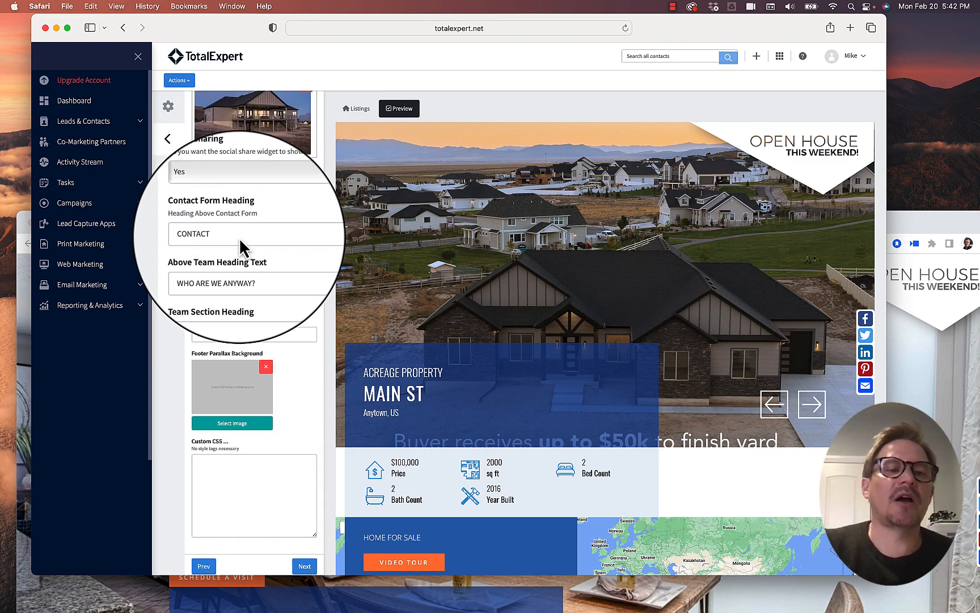
scroll(475, 431, "down", 10)
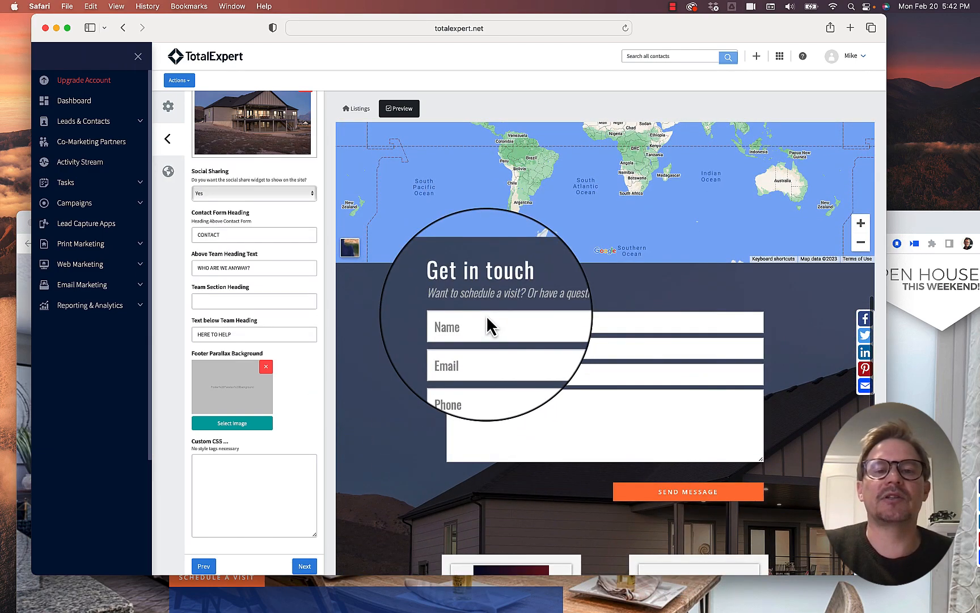
scroll(486, 324, "down", 7)
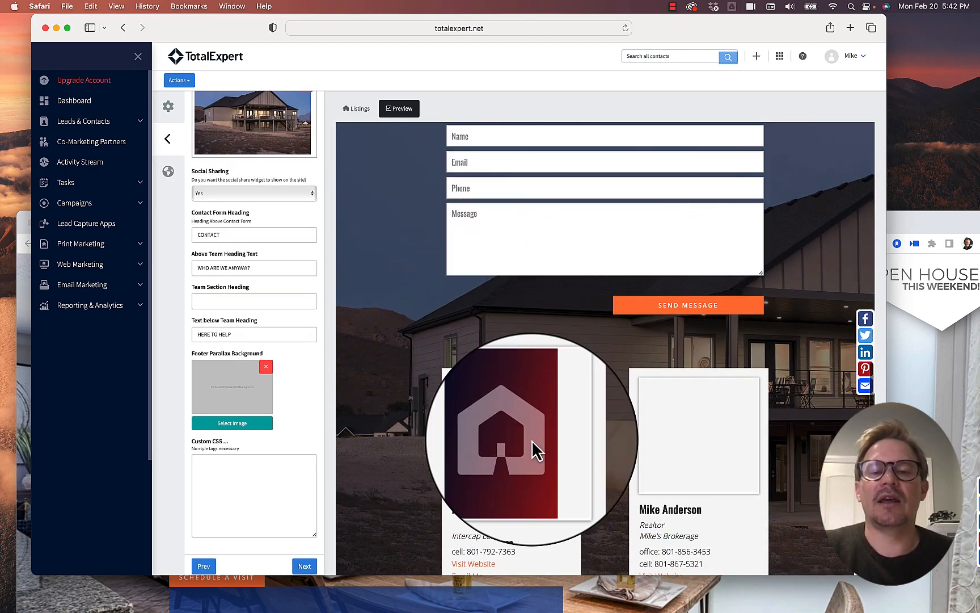
scroll(533, 443, "down", 3)
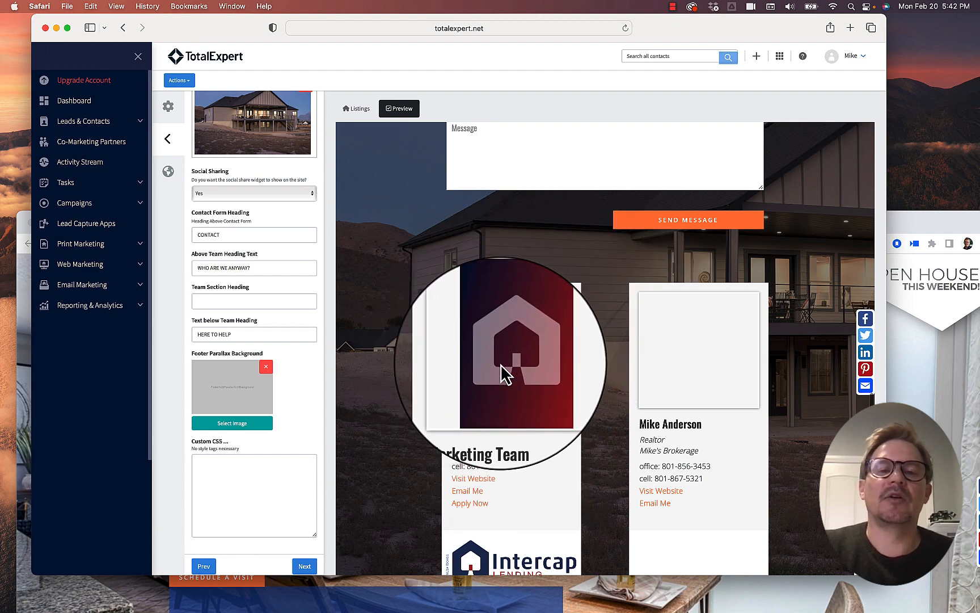
- Reorder the site's partners so the agent is listed above MarketingTeam, and check the contact cards in the preview
left_click(168, 107)
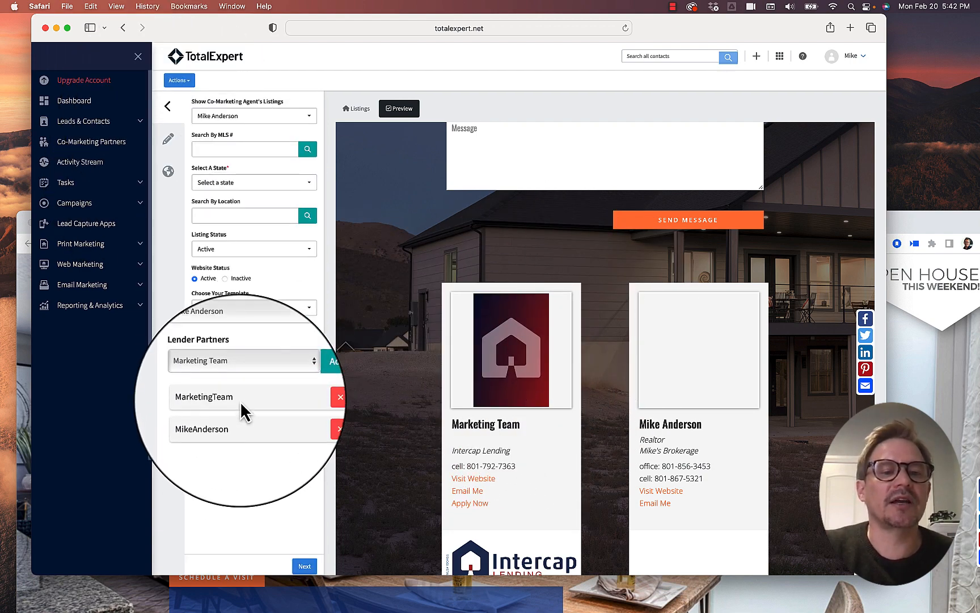
mouse_move(240, 402)
left_mouse_down()
mouse_move(242, 439)
mouse_move(241, 422)
left_mouse_up()
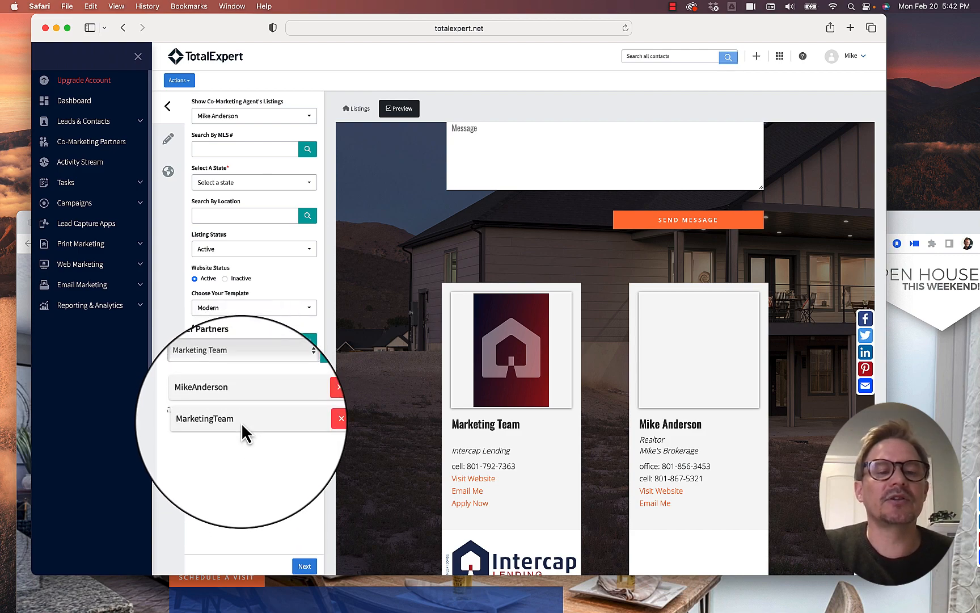
scroll(514, 416, "down", 10)
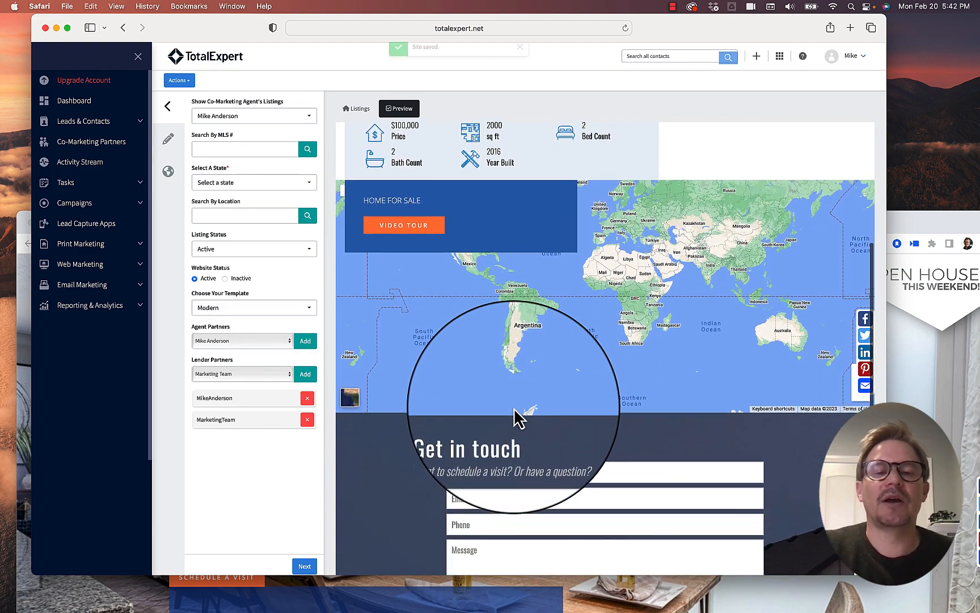
scroll(515, 410, "down", 2)
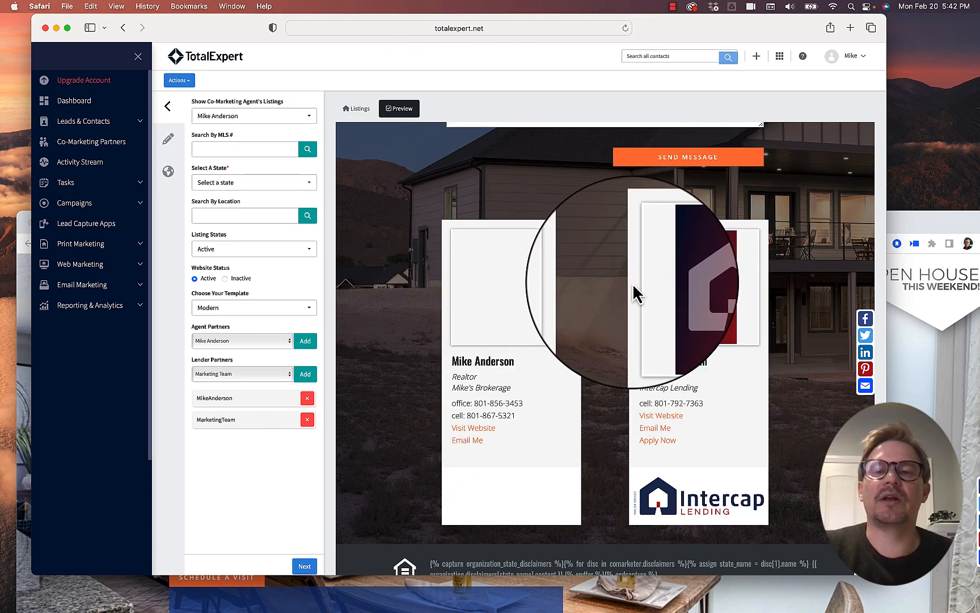
scroll(614, 270, "up", 1)
scroll(614, 270, "up", 15)
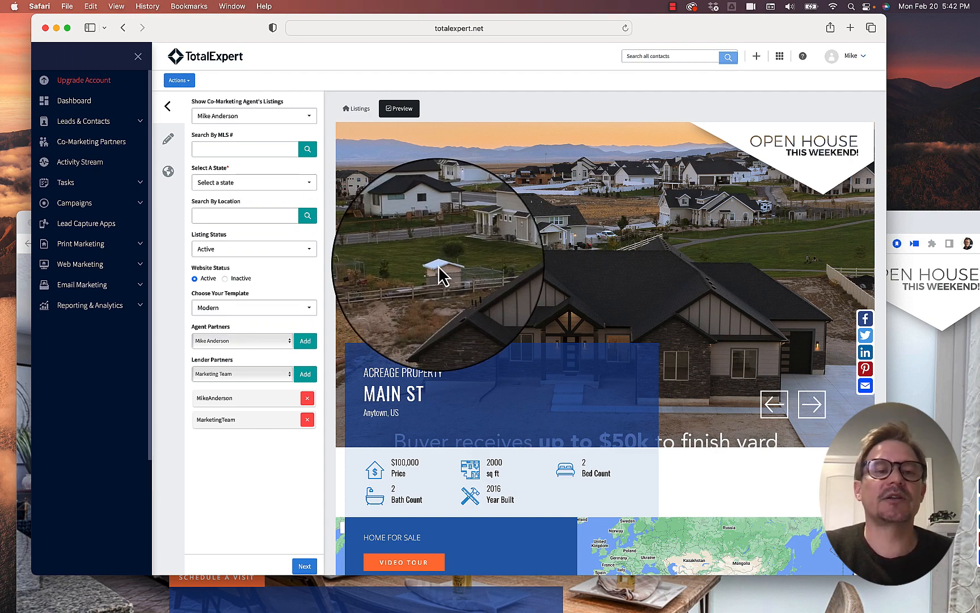
- Open the site's domain settings and examine the Website Domain choices, the Page Address Link and the page preview
left_click(170, 143)
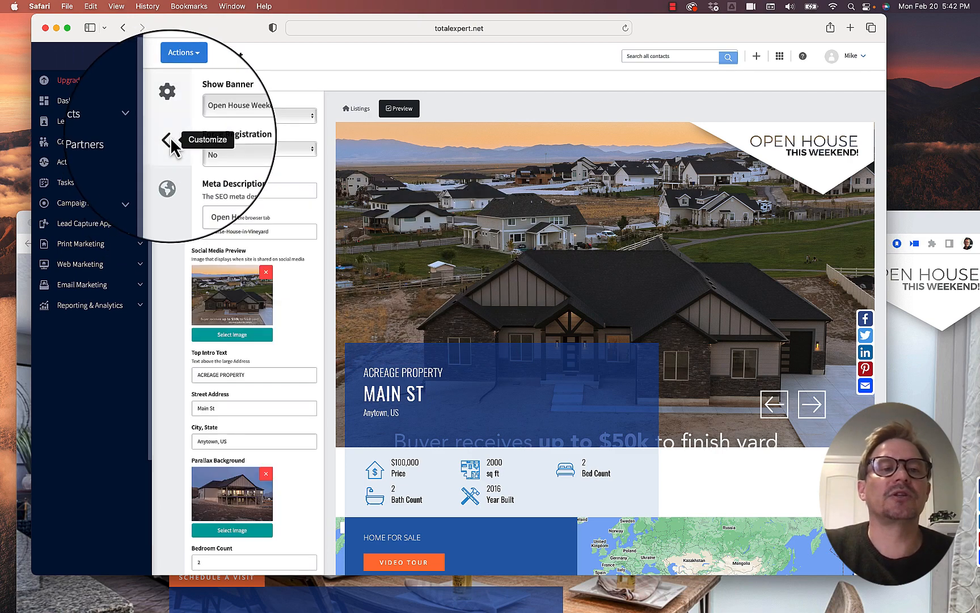
left_click(170, 178)
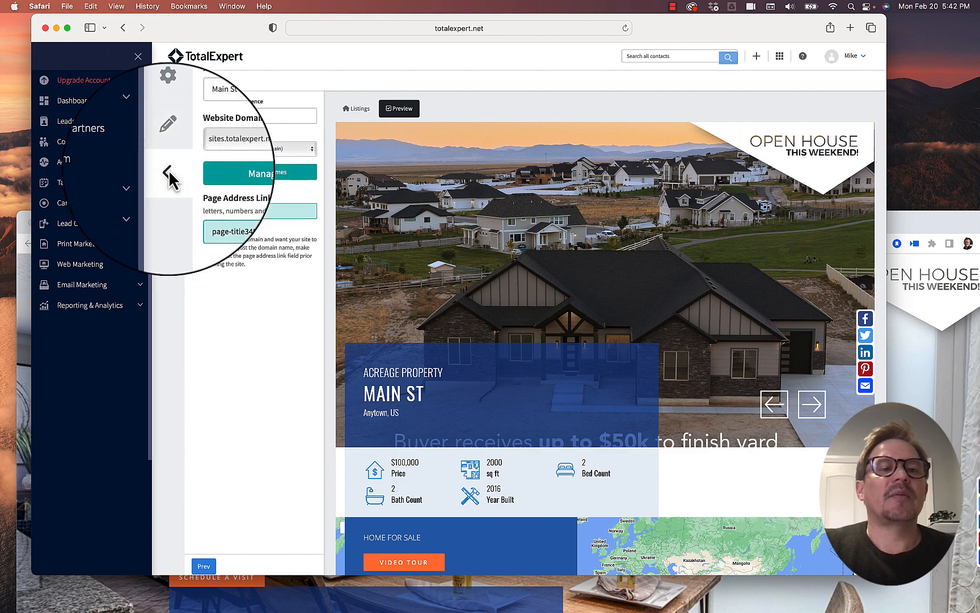
left_click(244, 150)
left_click(244, 150)
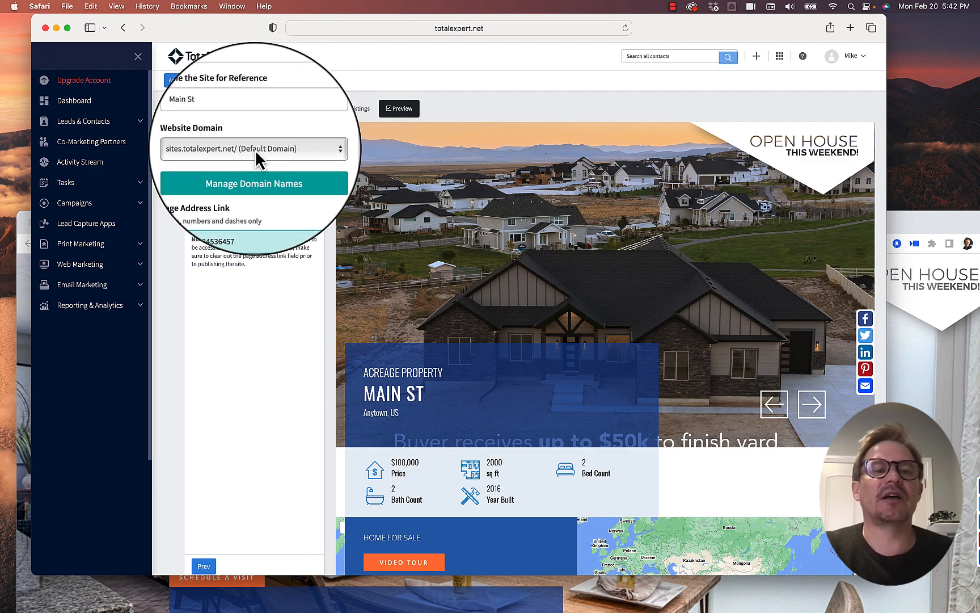
left_click_drag(193, 214, 259, 213)
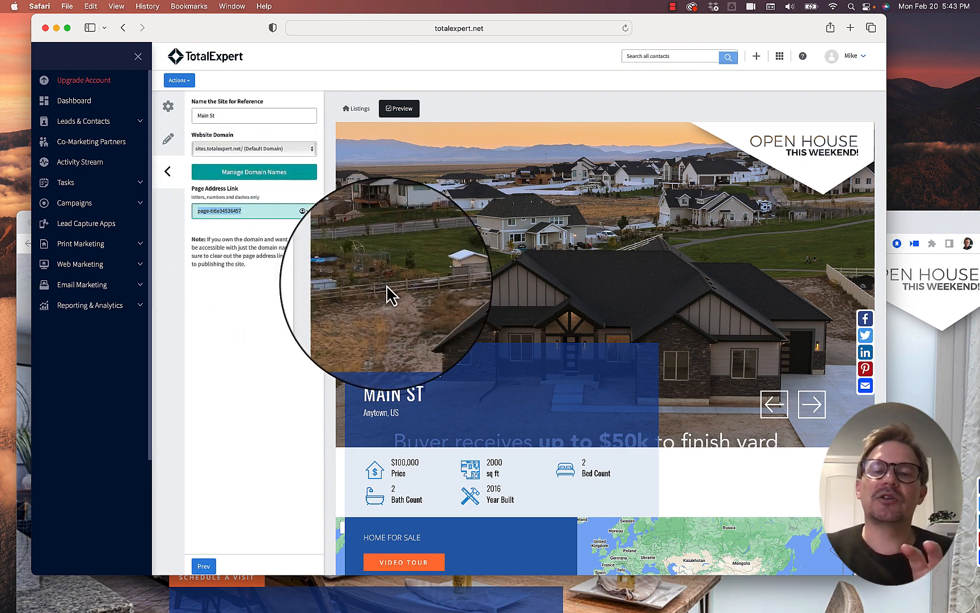
scroll(386, 289, "down", 3)
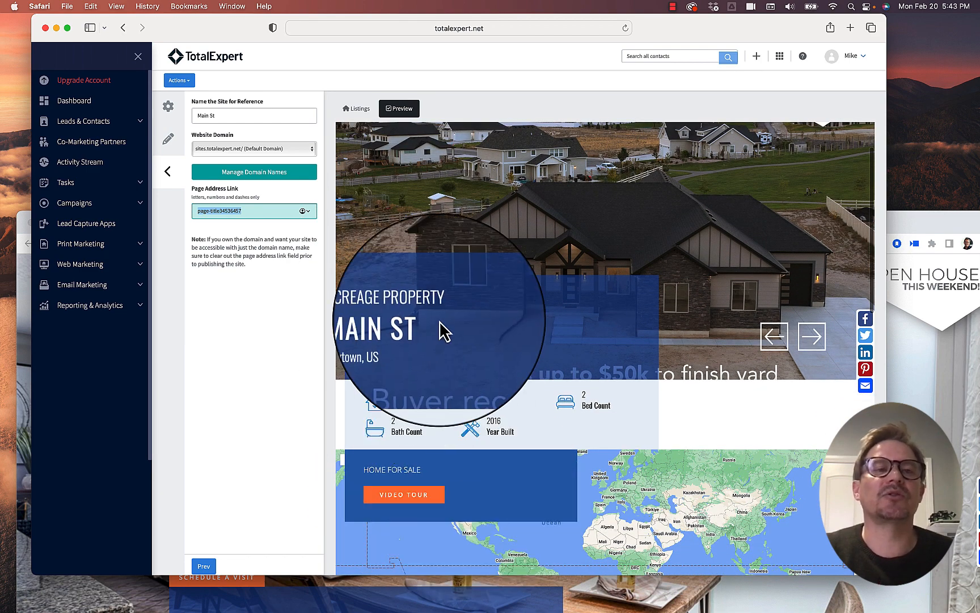
scroll(443, 329, "up", 3)
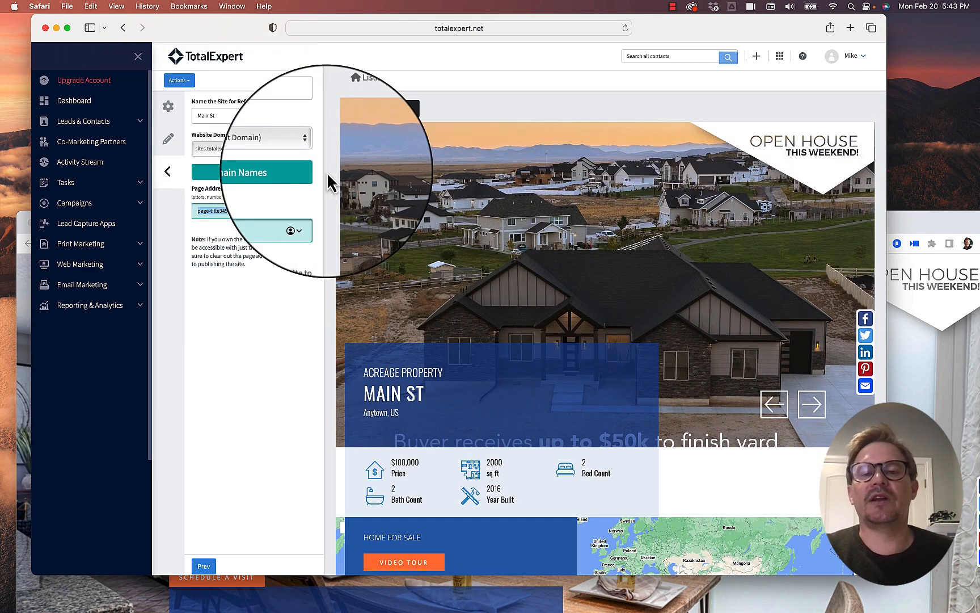
- Examine the page preview from the photo header through the HOME FOR SALE section and map to the Get in touch form
scroll(468, 389, "down", 3)
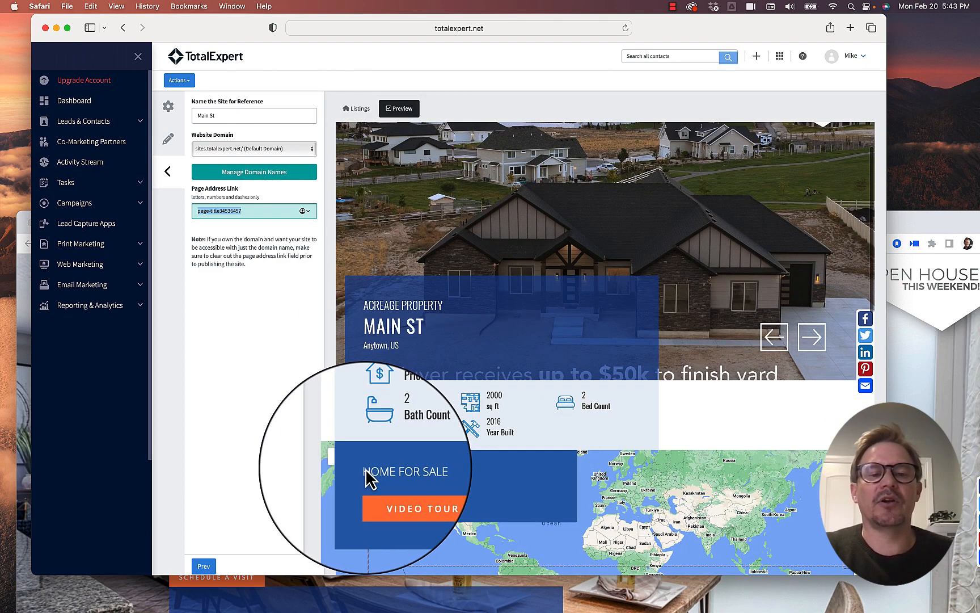
left_click_drag(368, 476, 445, 481)
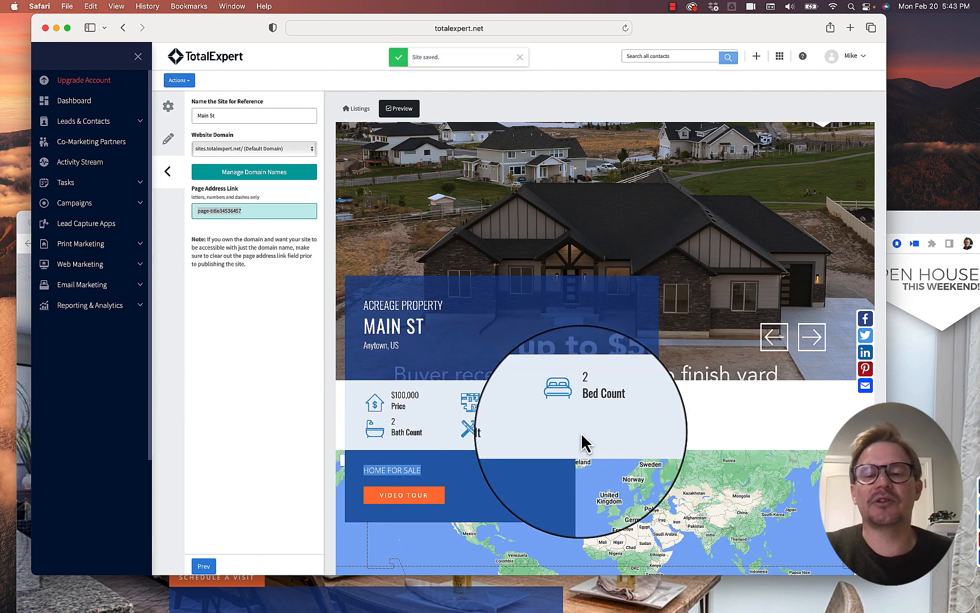
scroll(584, 443, "down", 3)
scroll(750, 451, "down", 3)
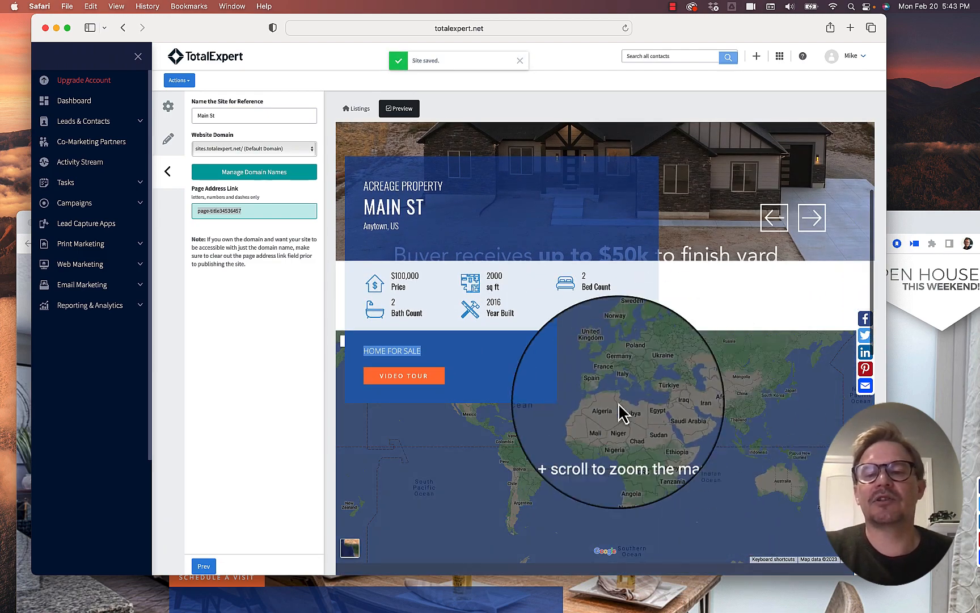
scroll(697, 464, "down", 2)
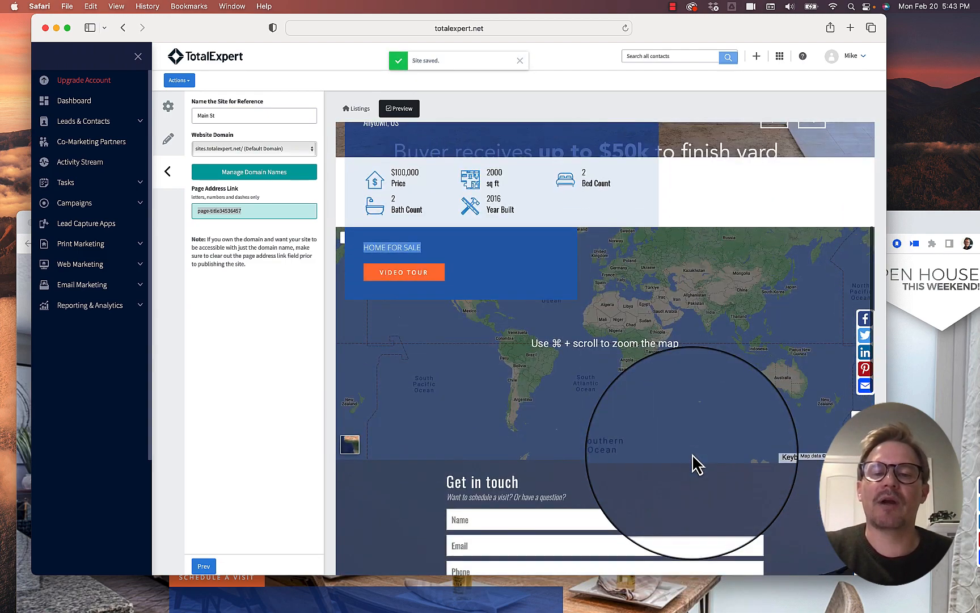
scroll(697, 464, "up", 5)
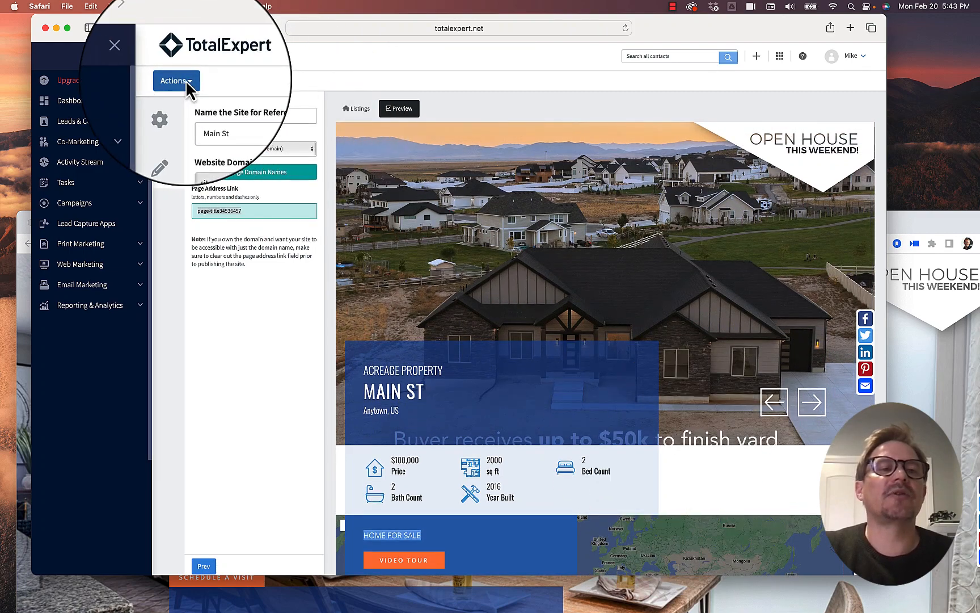
- Save the Main St site and open its live page in a new browser tab
left_click(192, 106)
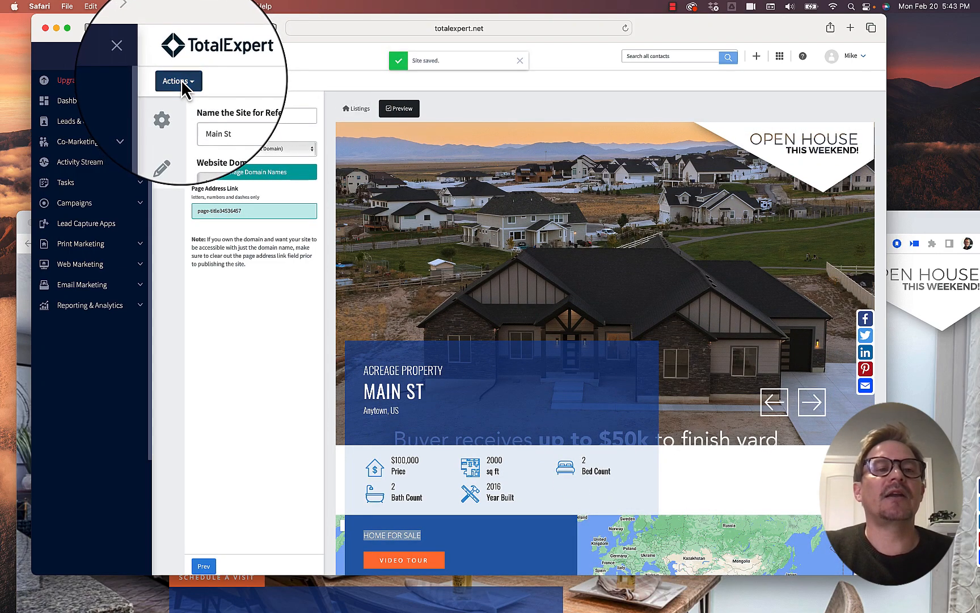
left_click(182, 84)
left_click(193, 137)
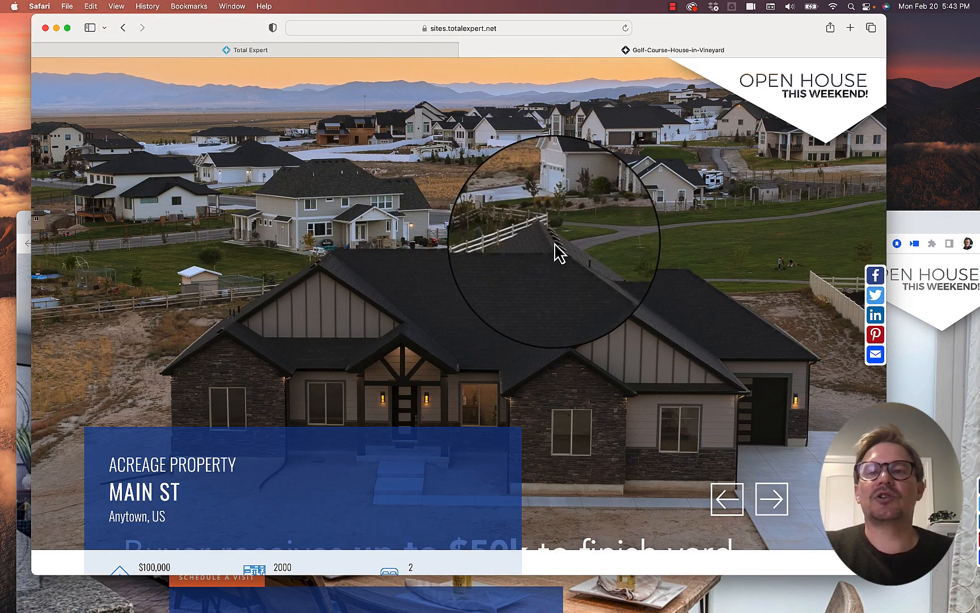
- Review the live property page down to its contact form in an enlarged browser window, and reveal the page's full web address
scroll(635, 239, "down", 2)
scroll(636, 240, "up", 2)
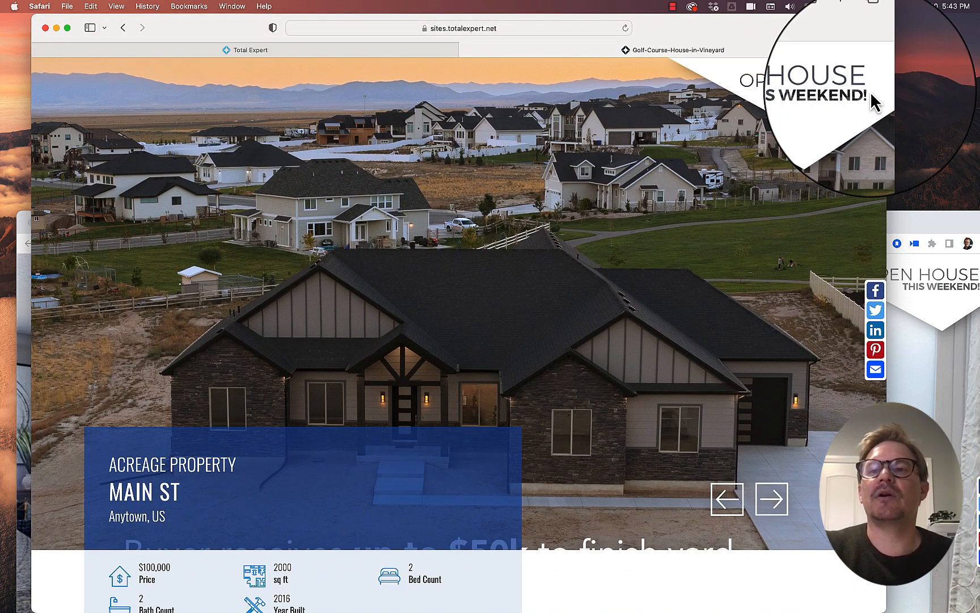
left_click_drag(893, 69, 972, 63)
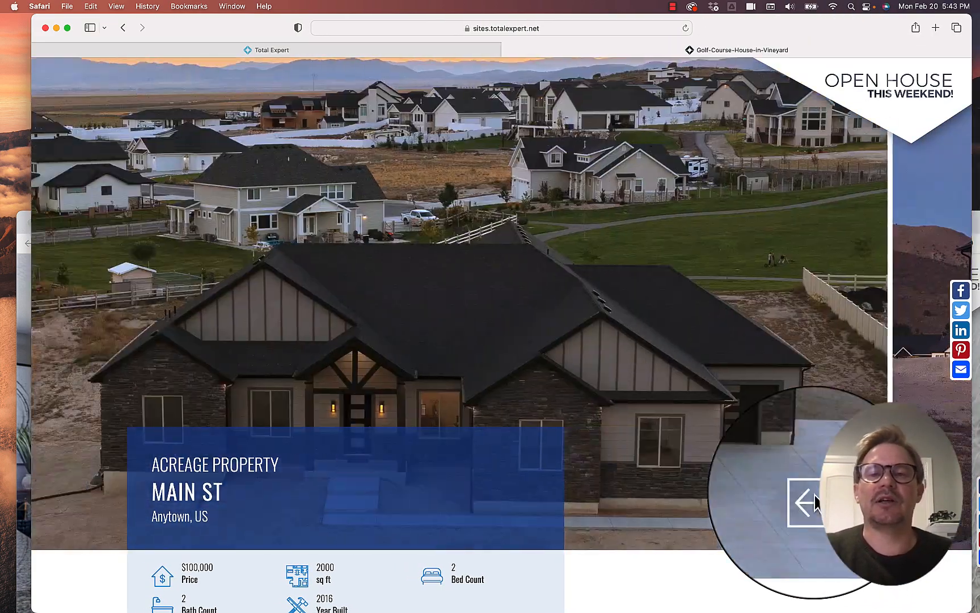
scroll(647, 427, "down", 5)
scroll(646, 426, "down", 3)
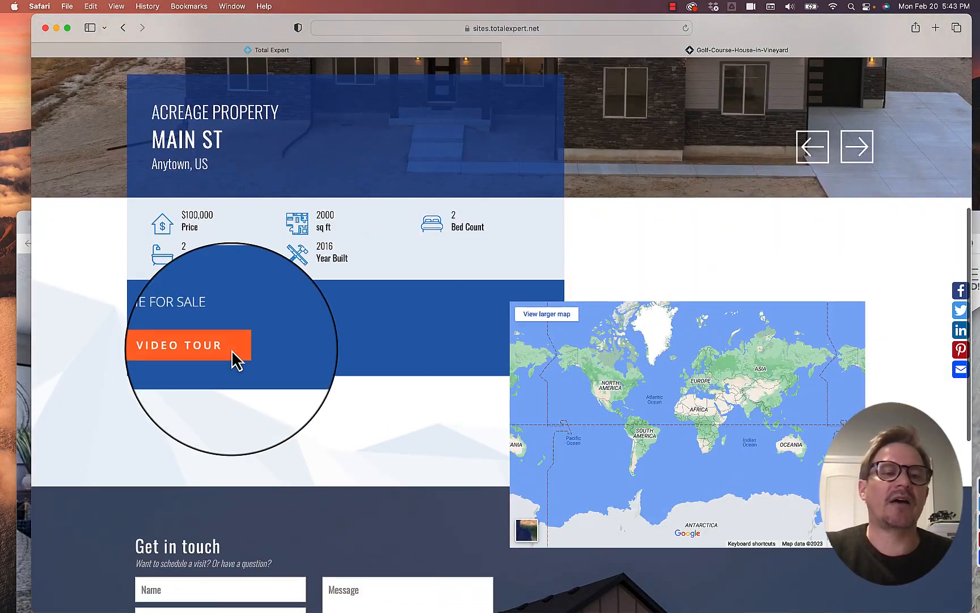
scroll(342, 403, "down", 8)
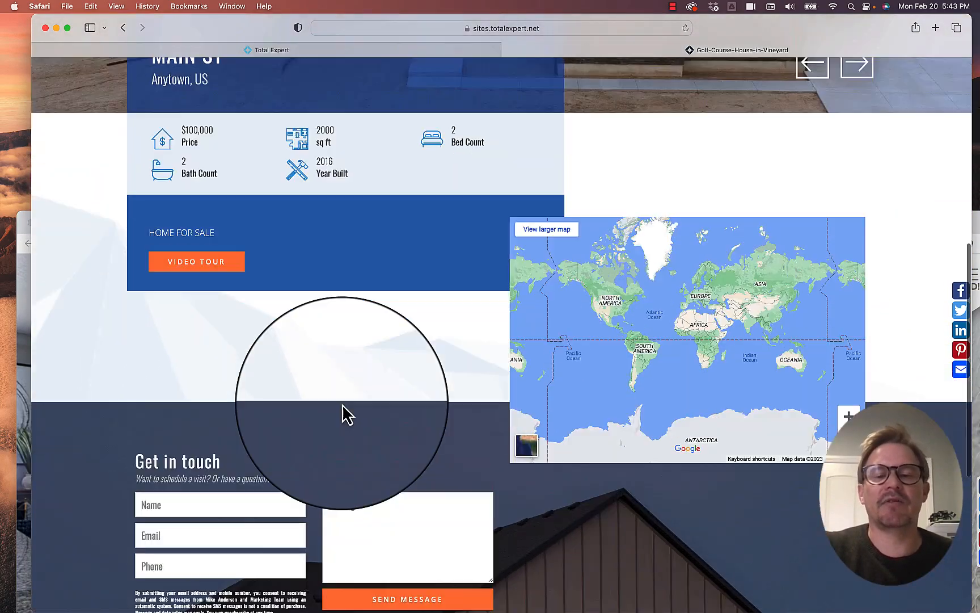
scroll(617, 304, "up", 15)
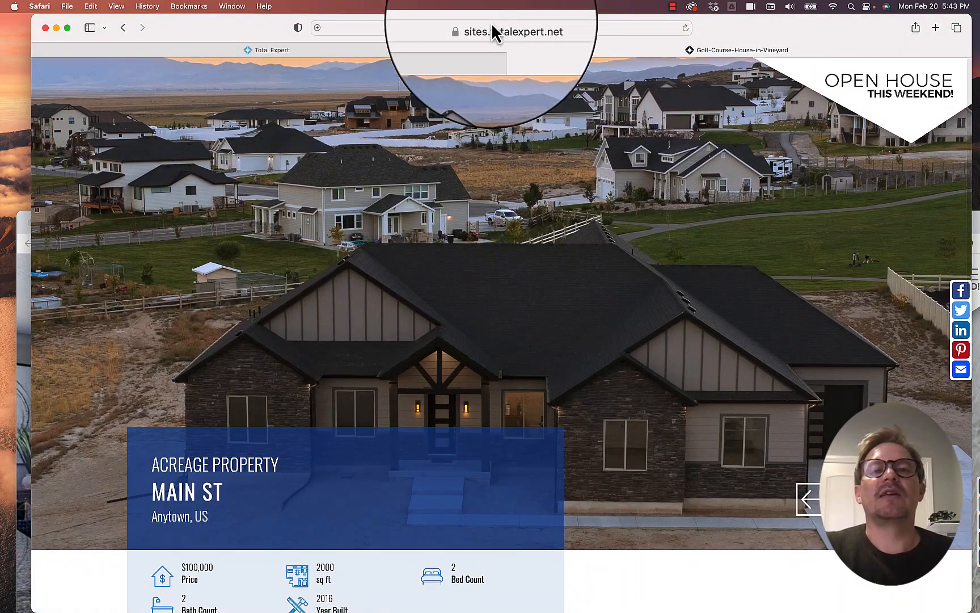
left_click(495, 26)
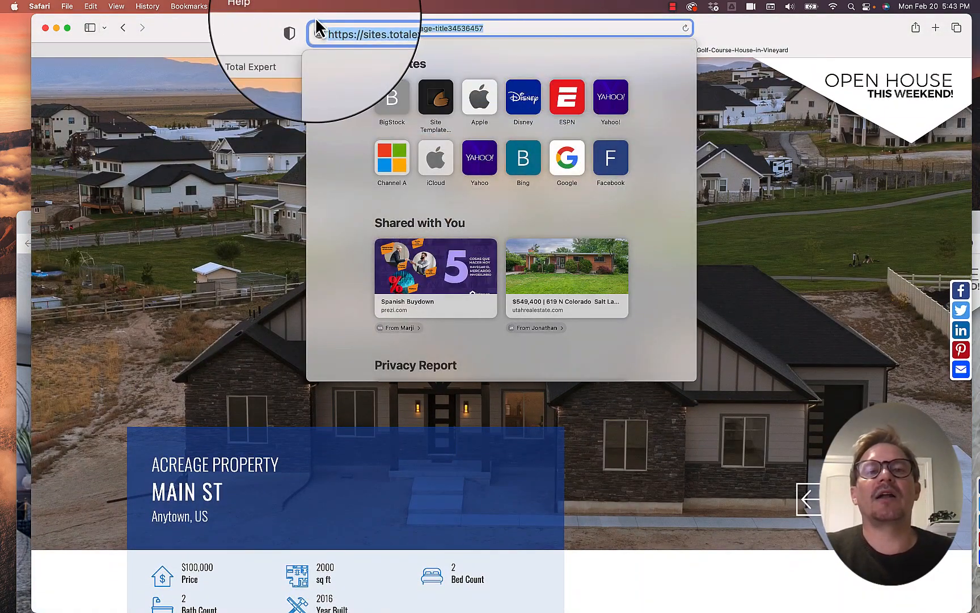